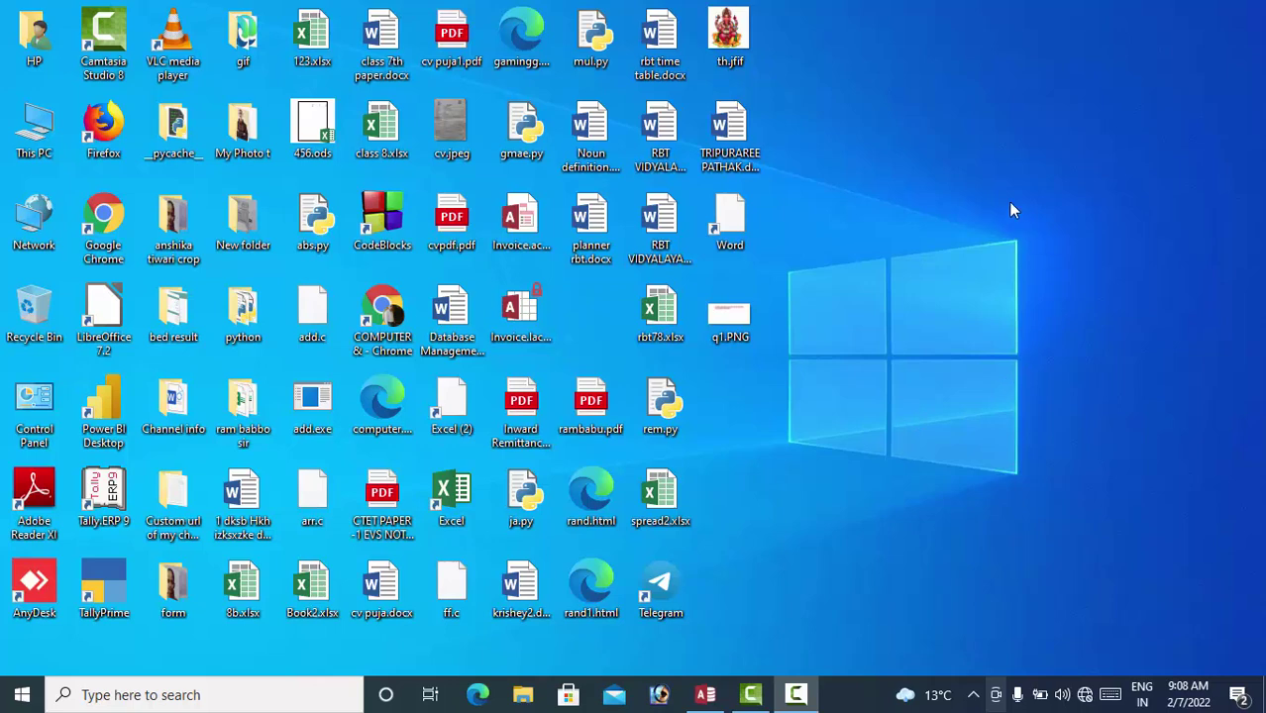
Refresh the desktop four times, then bring the Access window for Database76 back up
right_click(899, 122)
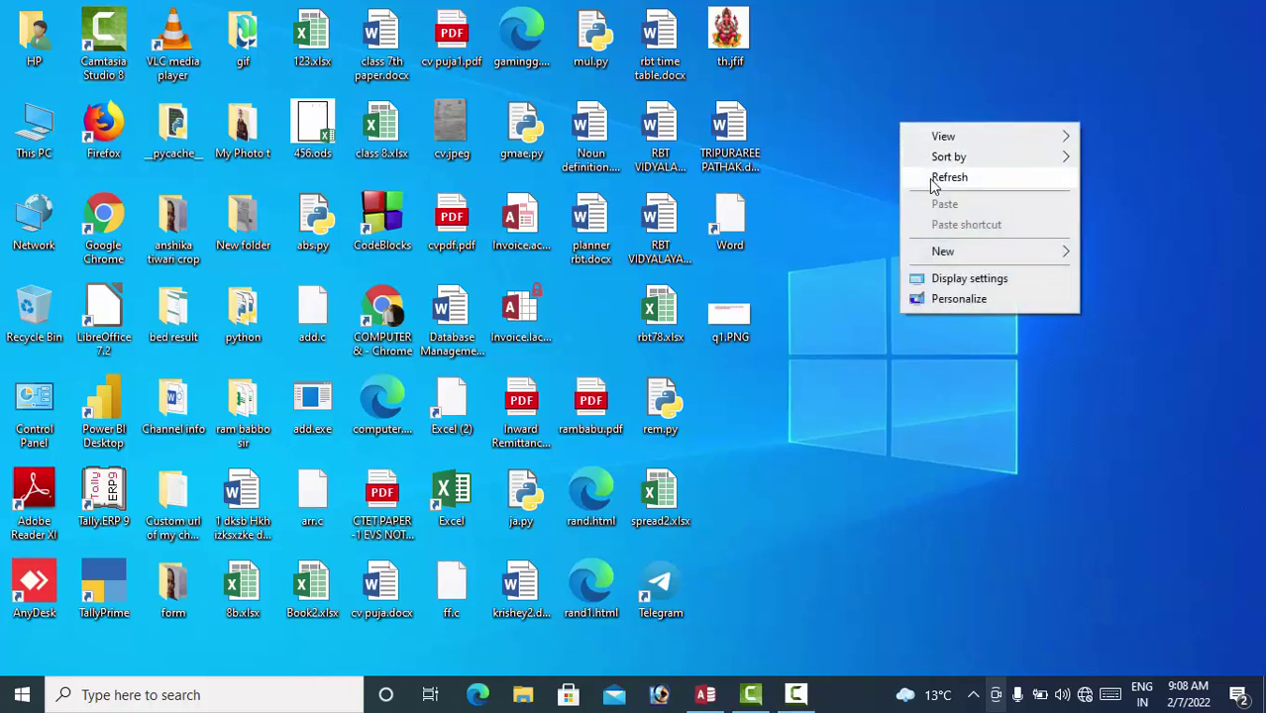
left_click(931, 176)
right_click(913, 125)
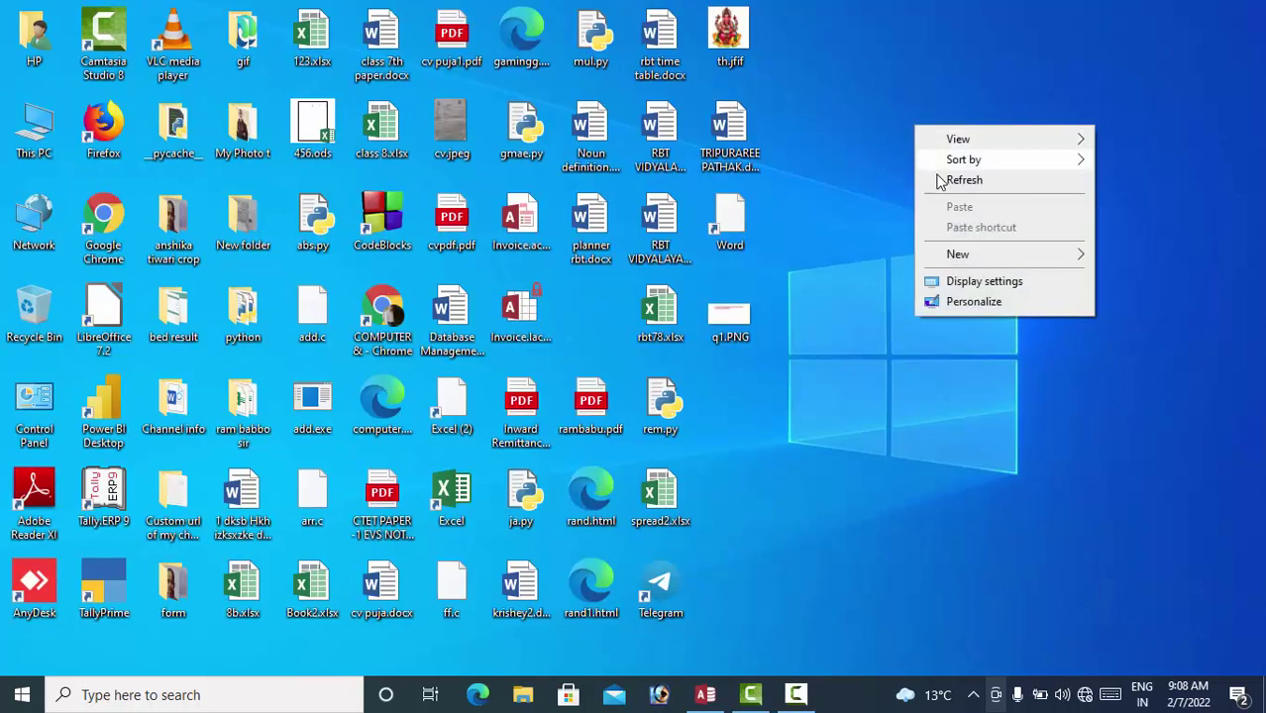
left_click(941, 182)
right_click(912, 124)
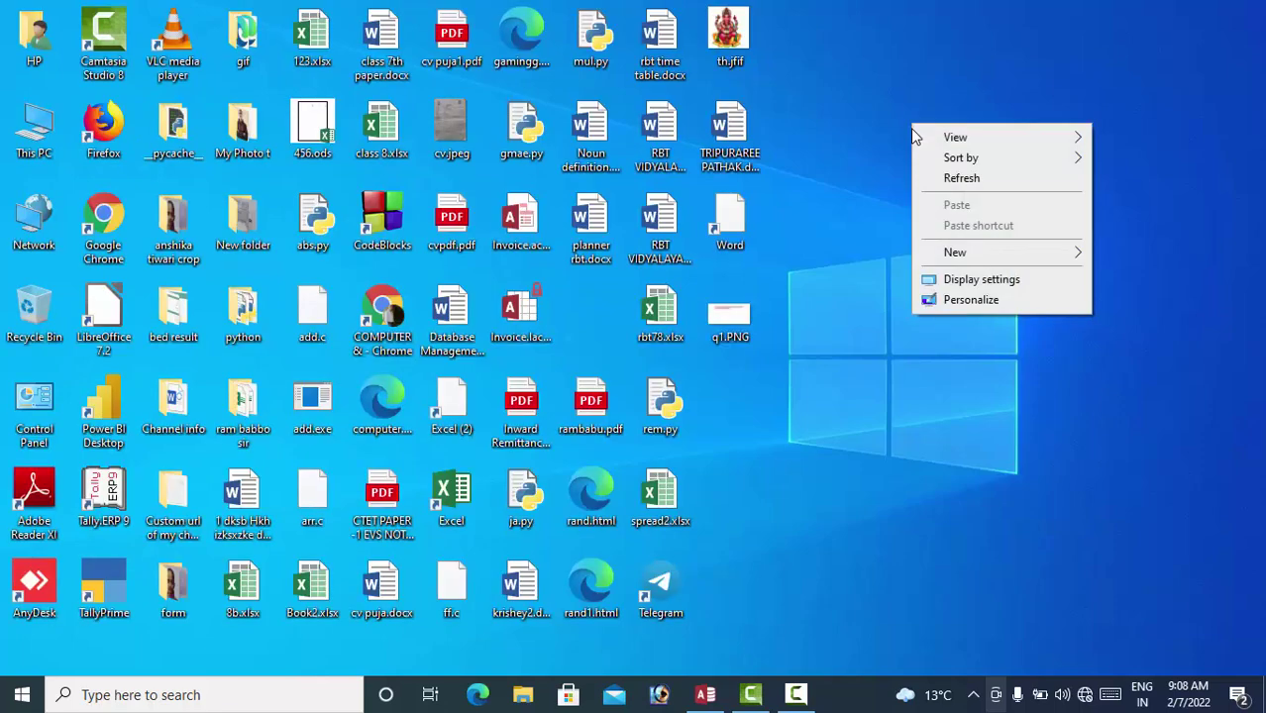
left_click(941, 182)
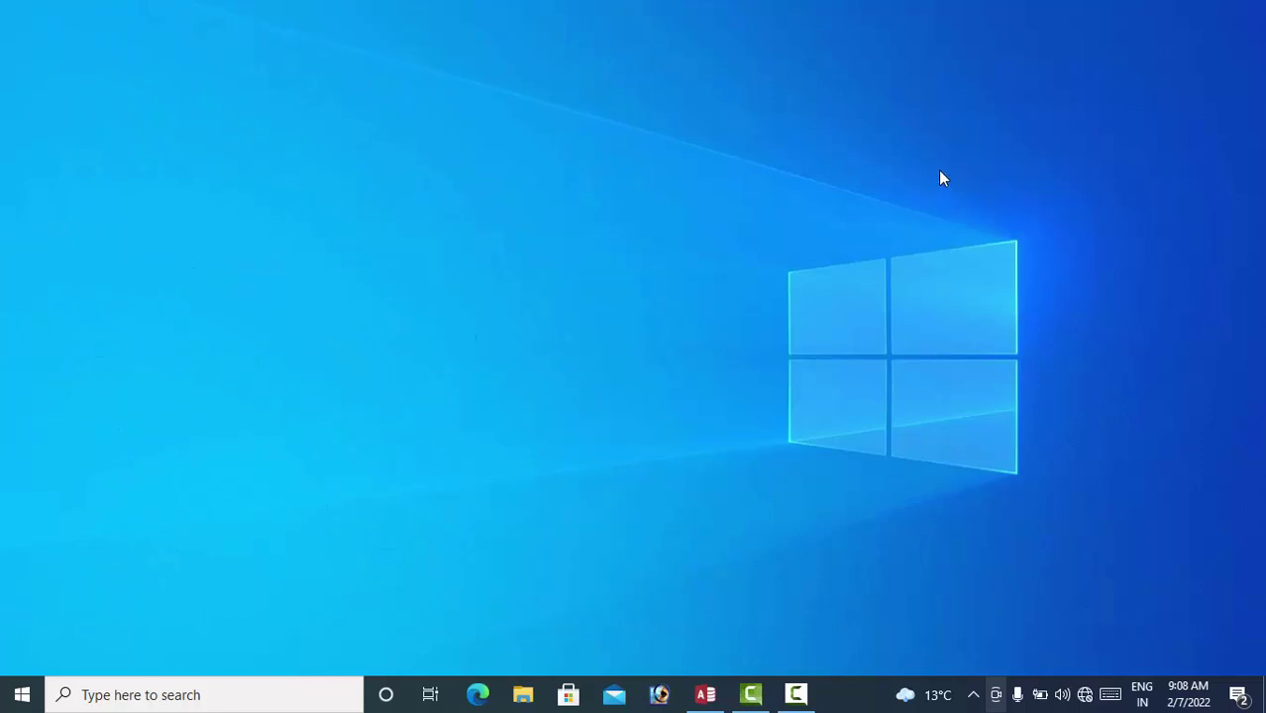
right_click(910, 116)
left_click(933, 172)
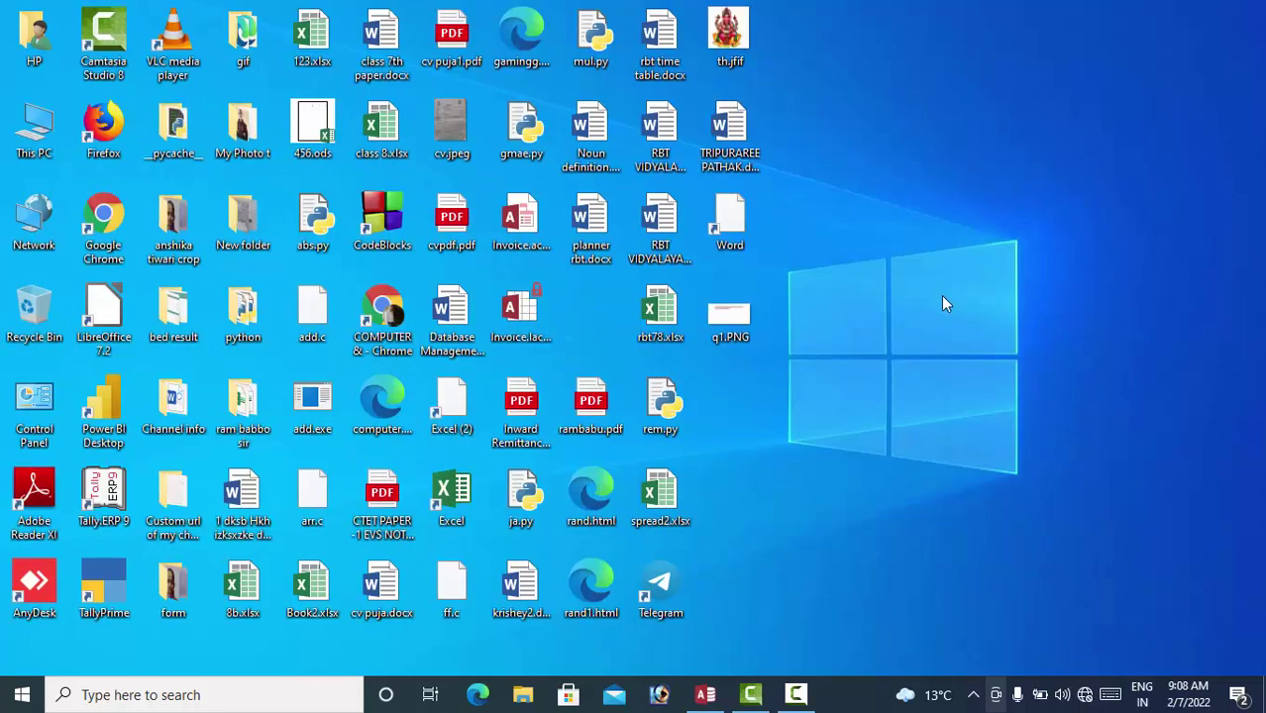
left_click(705, 695)
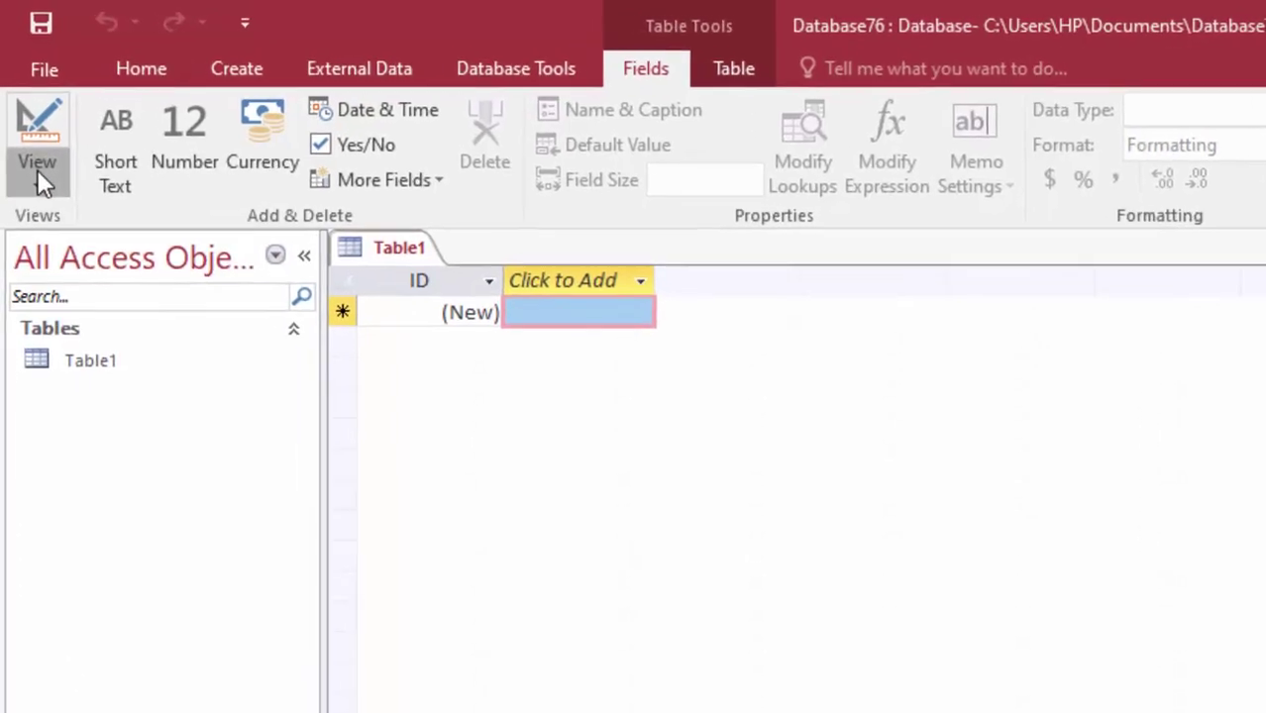
Switch Table1 to Design View and replace the default name with StateT when saving
left_click(38, 169)
left_click(109, 341)
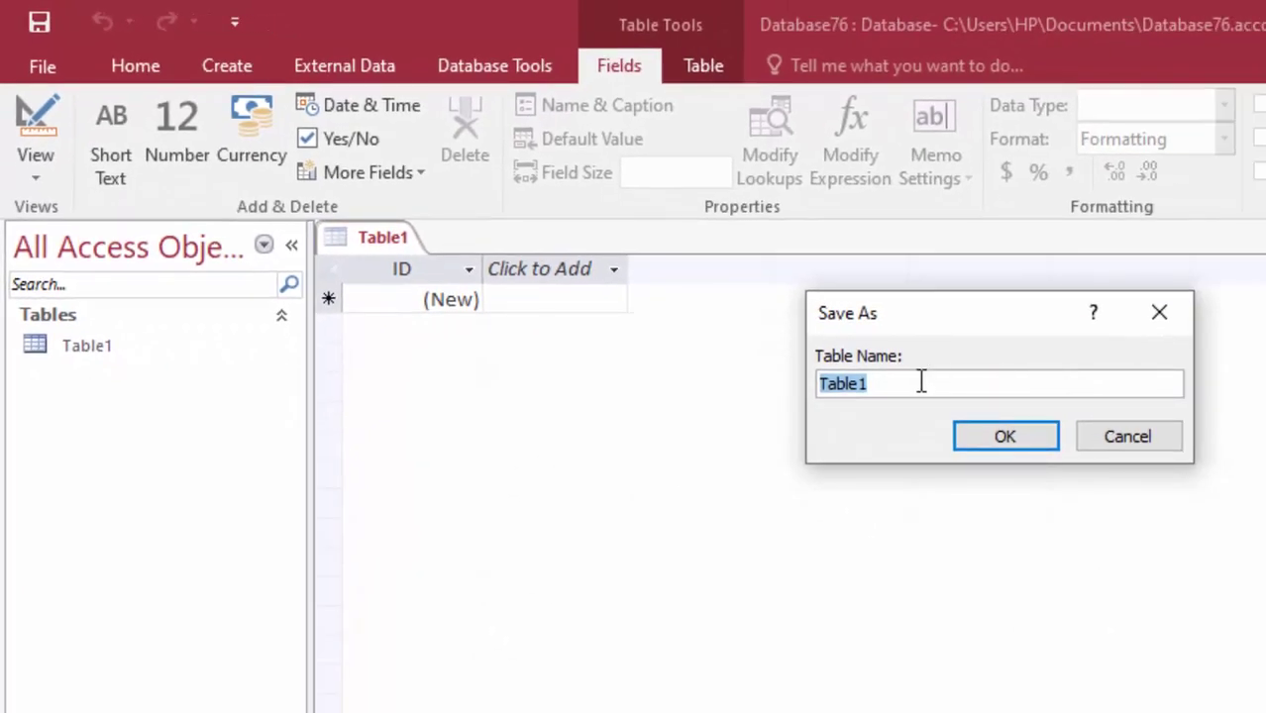
left_click(921, 383)
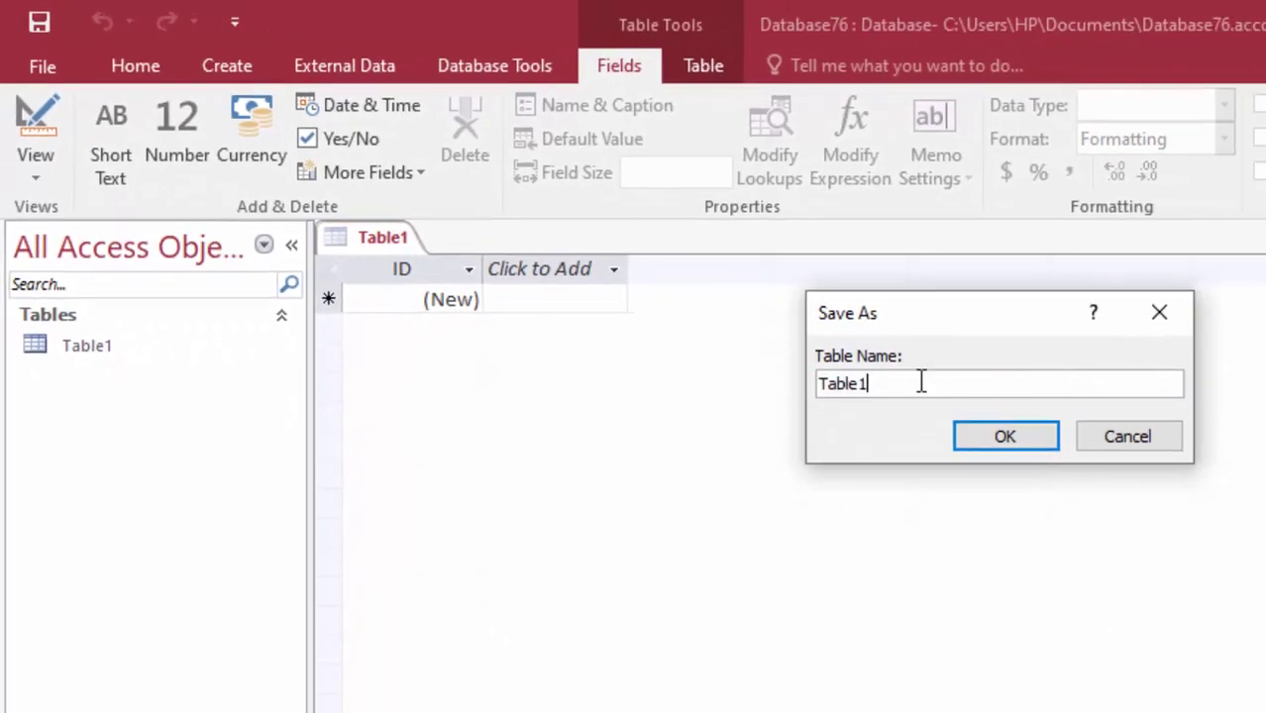
double_click(840, 382)
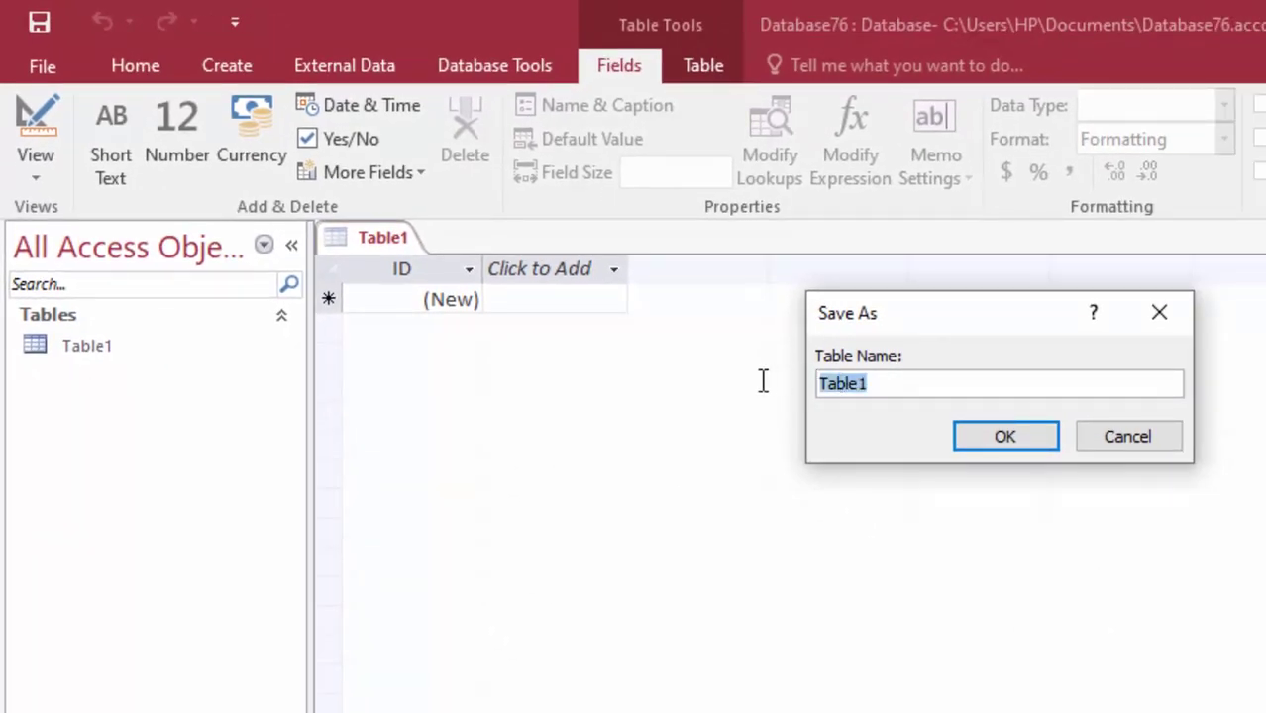
key("BackSpace")
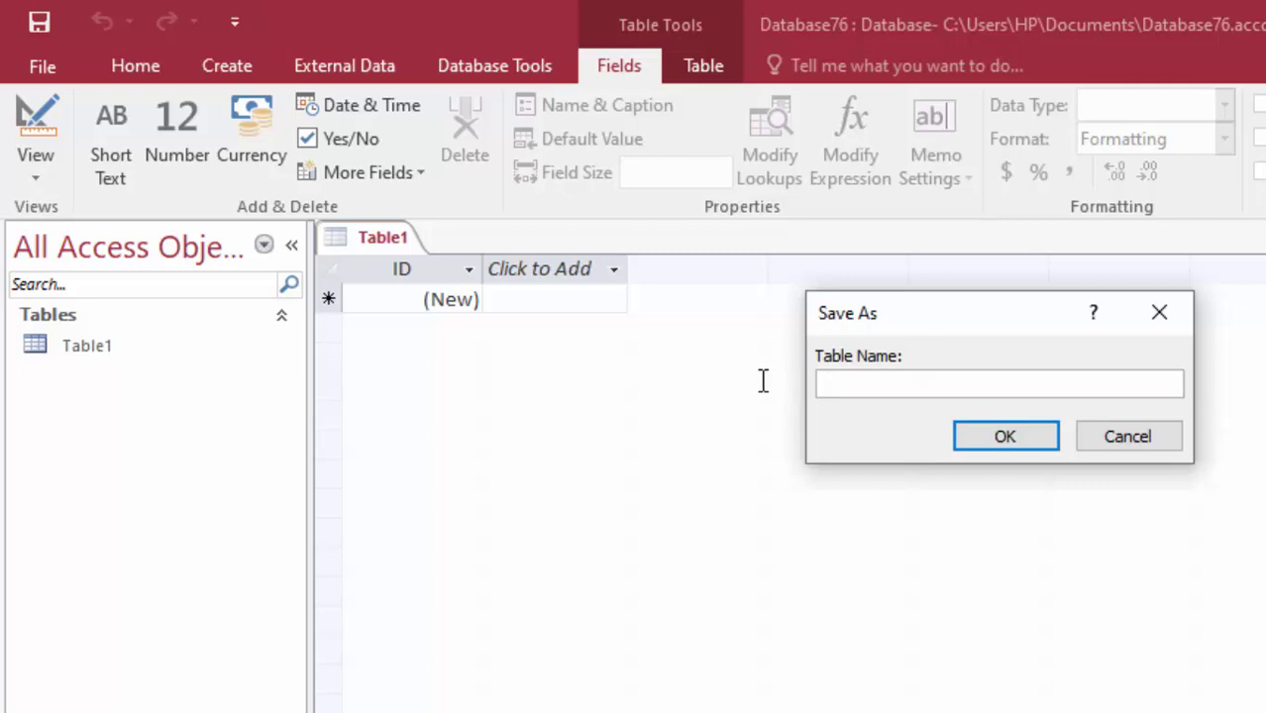
type("Sta")
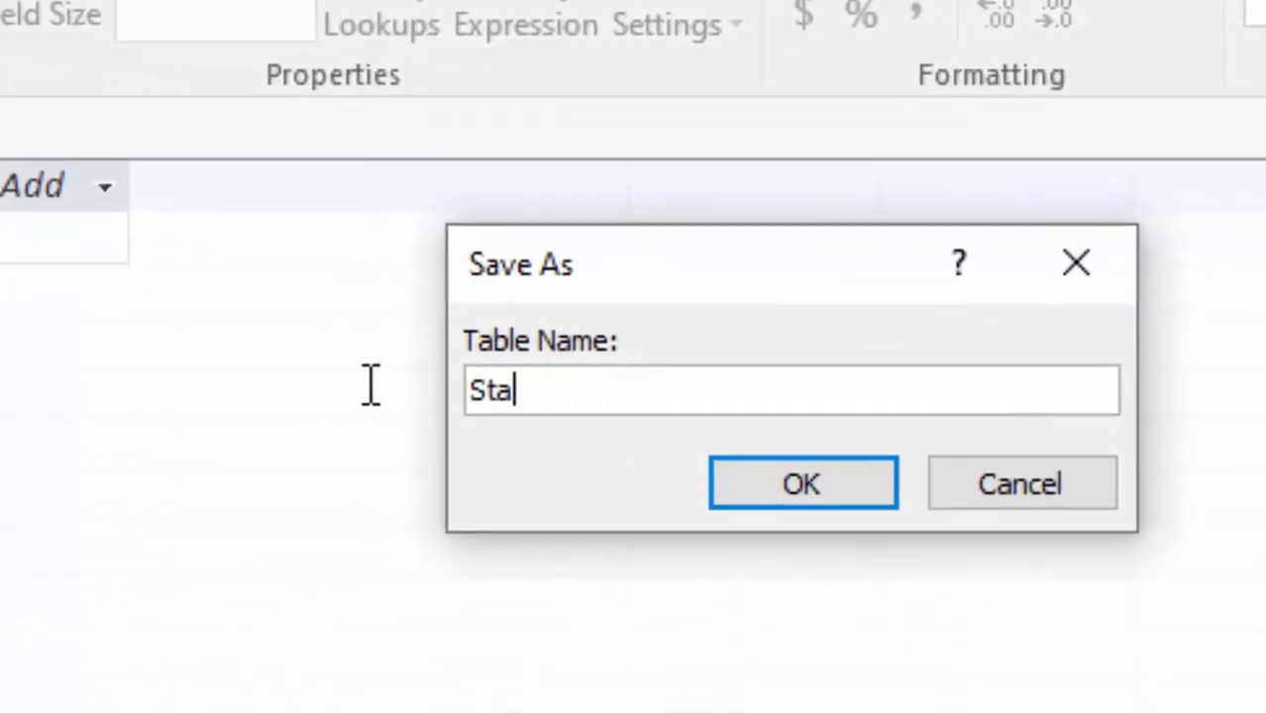
type("teT")
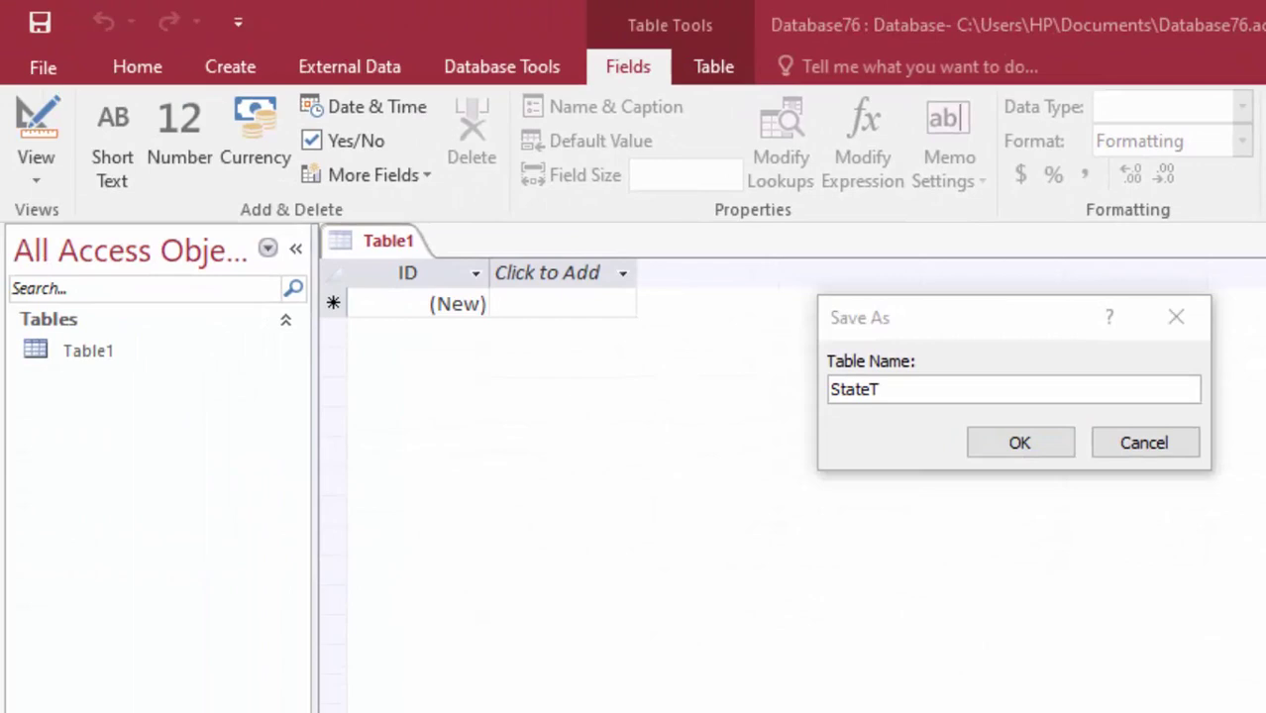
Save the table as StateT and rename its ID field to State
left_click(1010, 442)
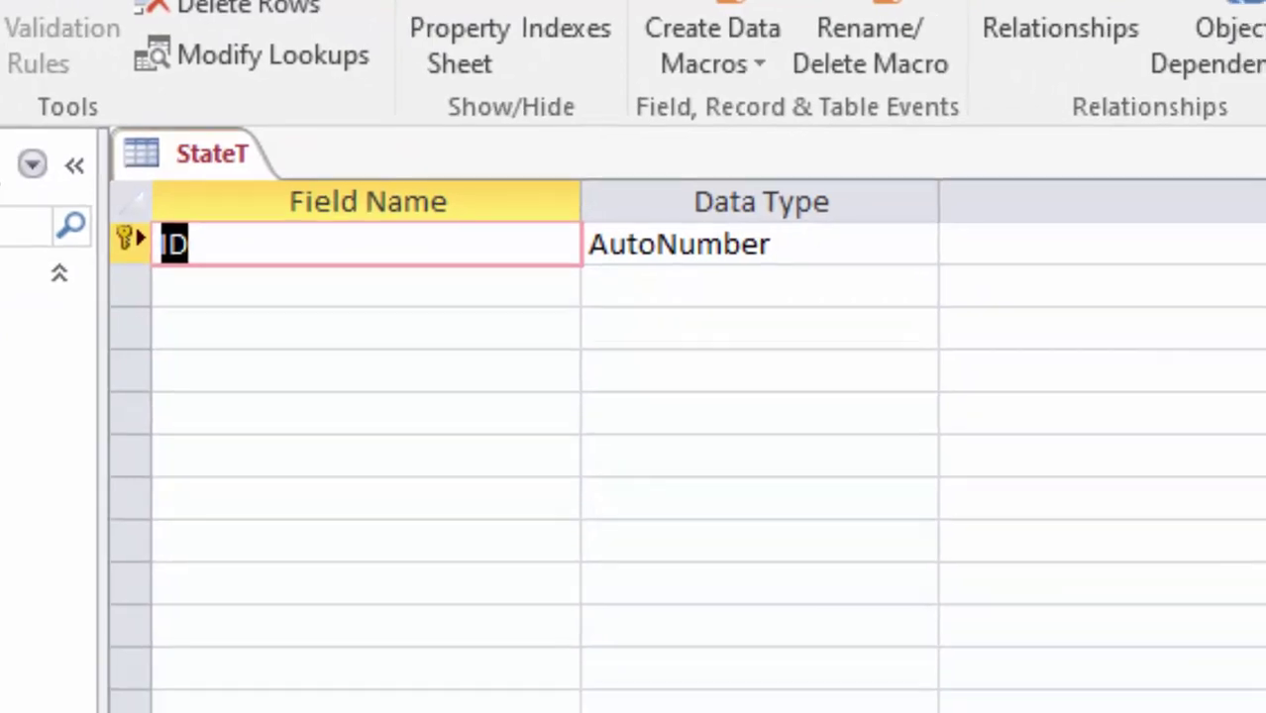
left_click(1243, 201)
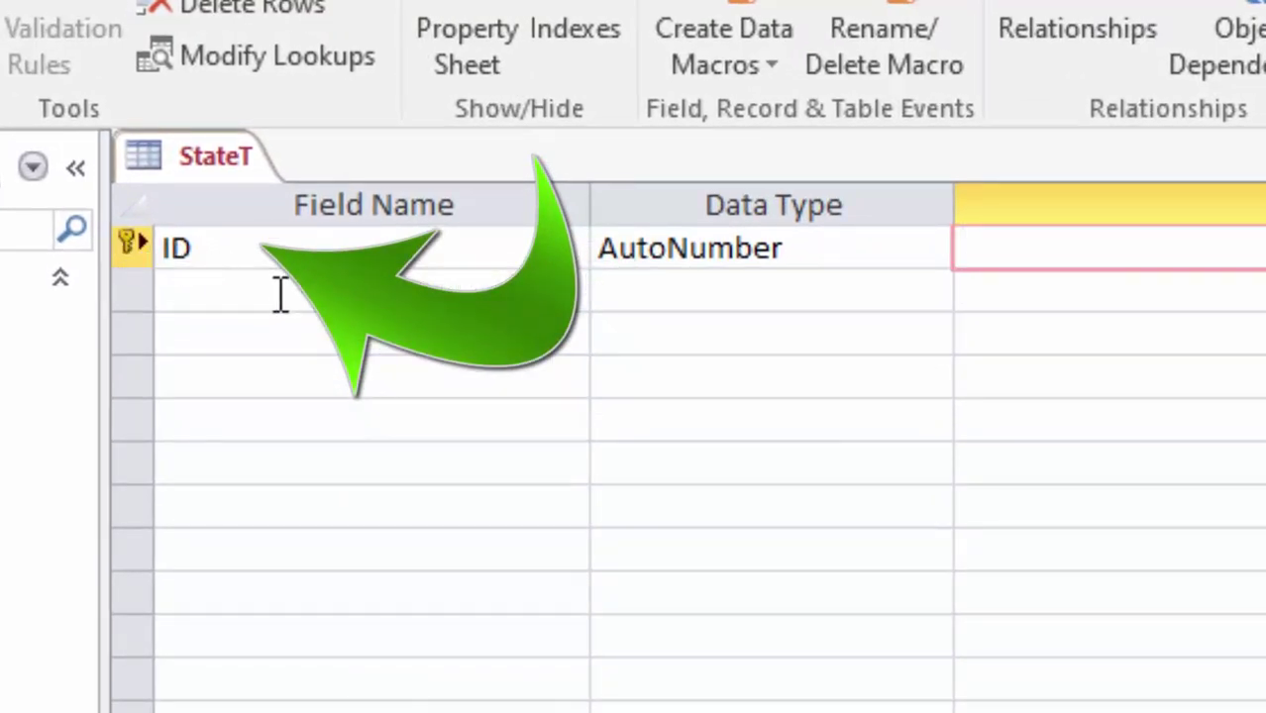
left_click(234, 286)
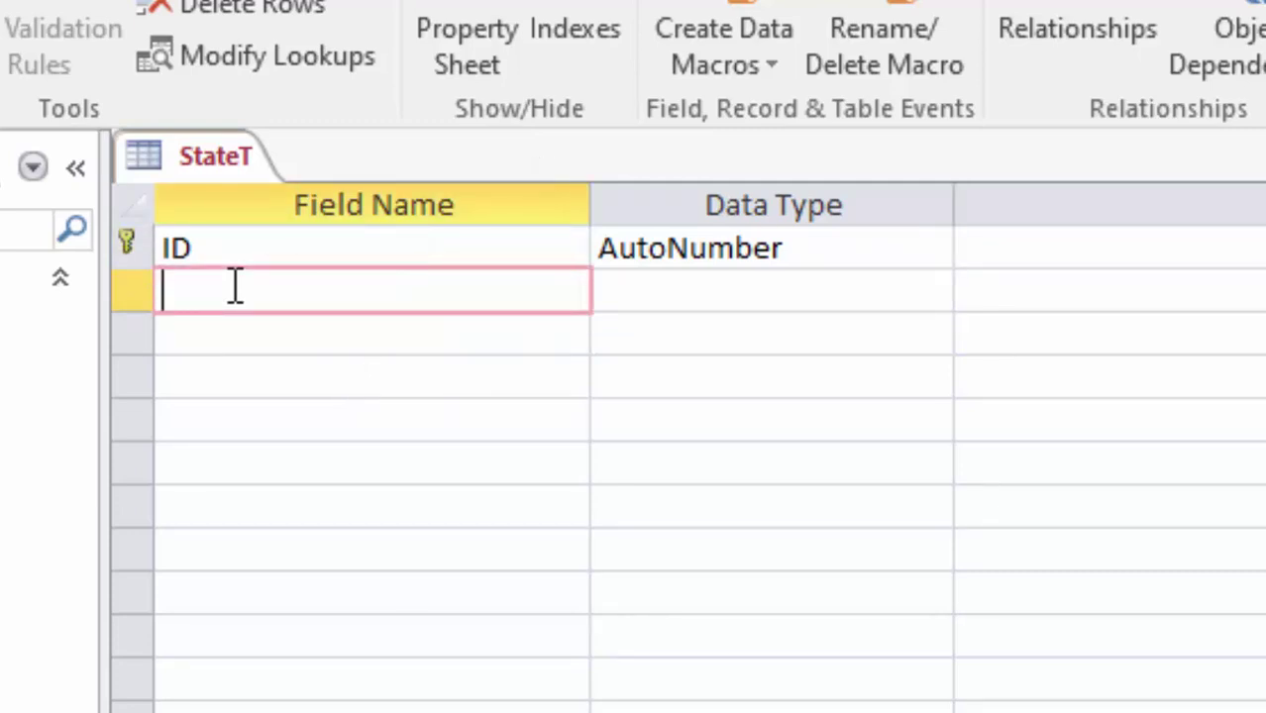
key("Up")
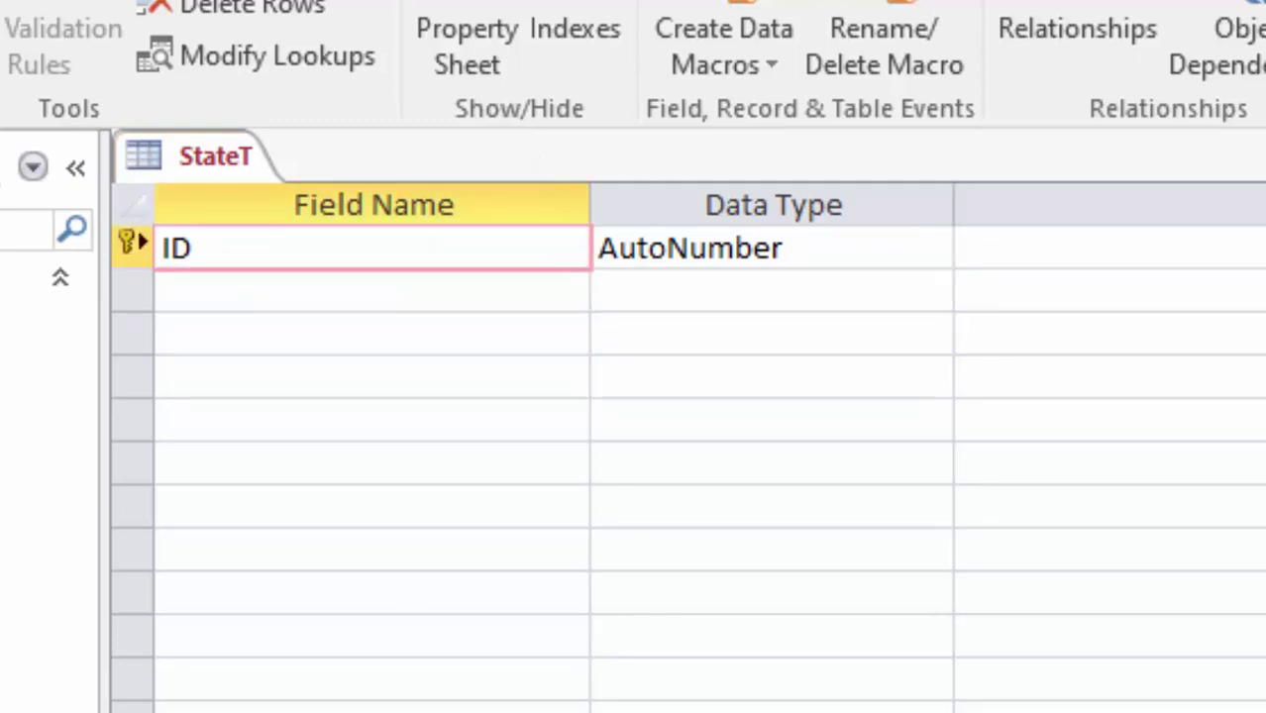
key("BackSpace")
type("Sta")
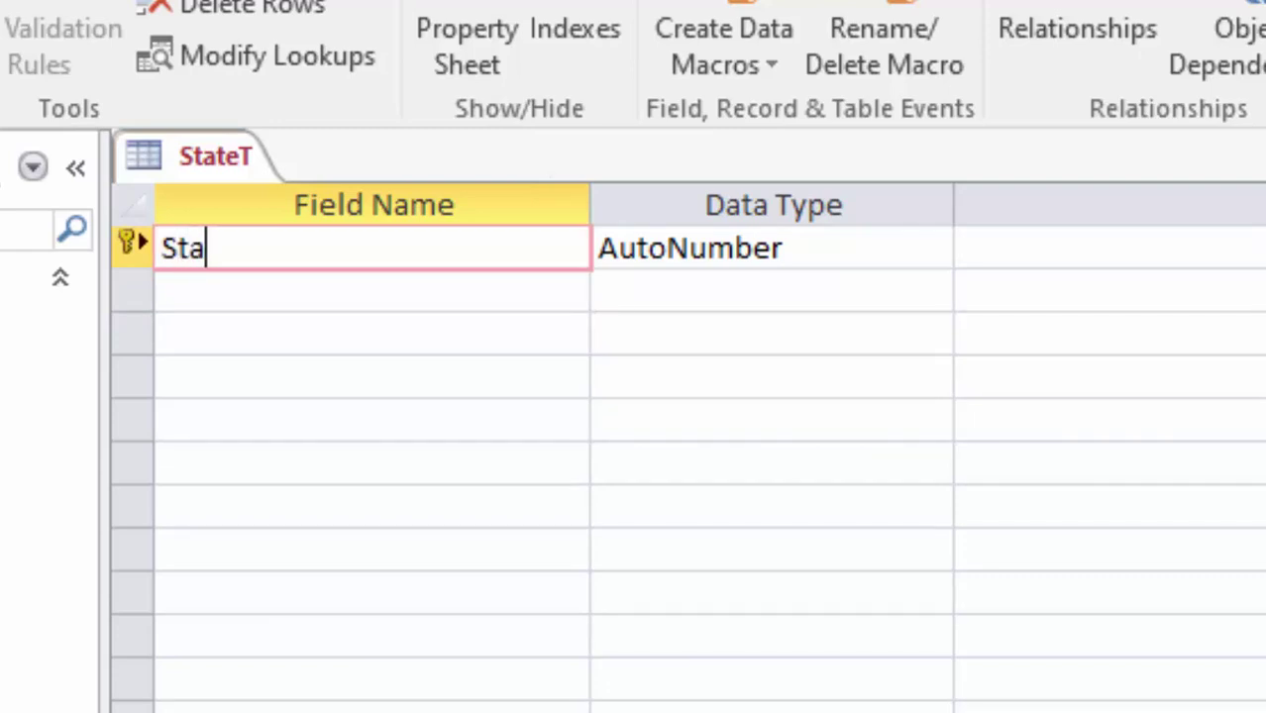
type("te")
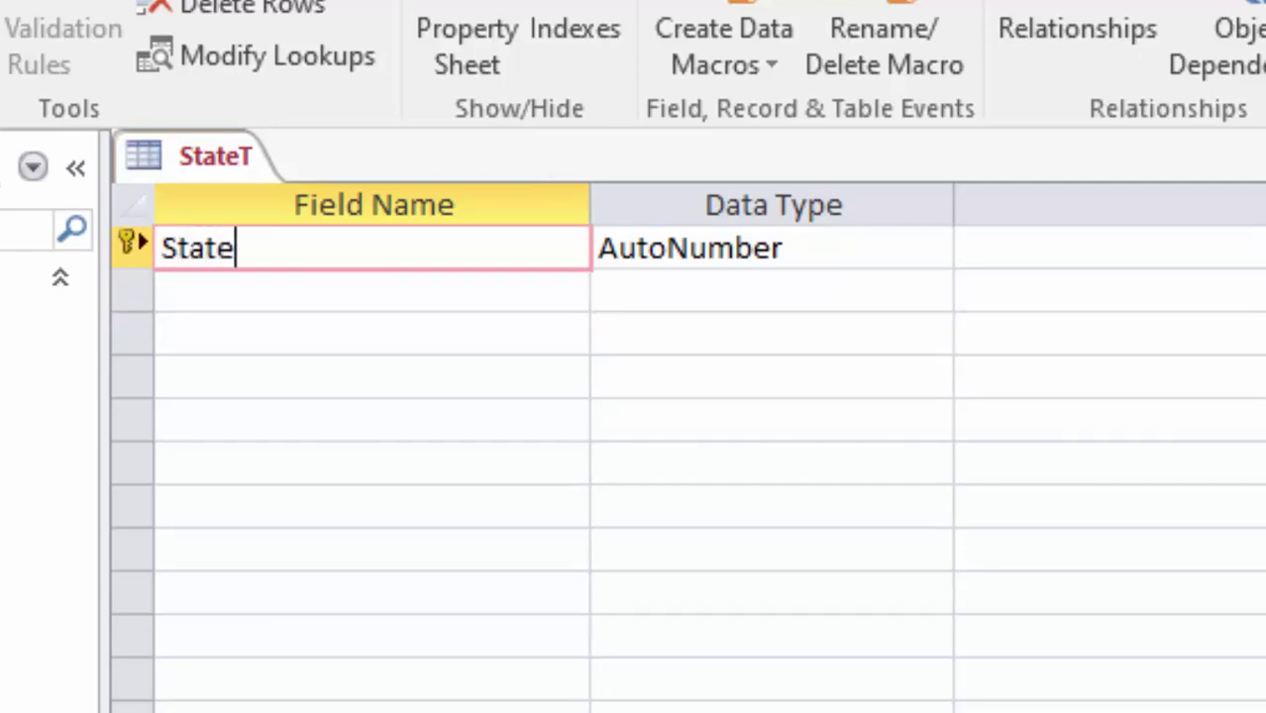
Set the State field's data type to Short Text and return to Datasheet View
left_click(888, 262)
left_click(939, 260)
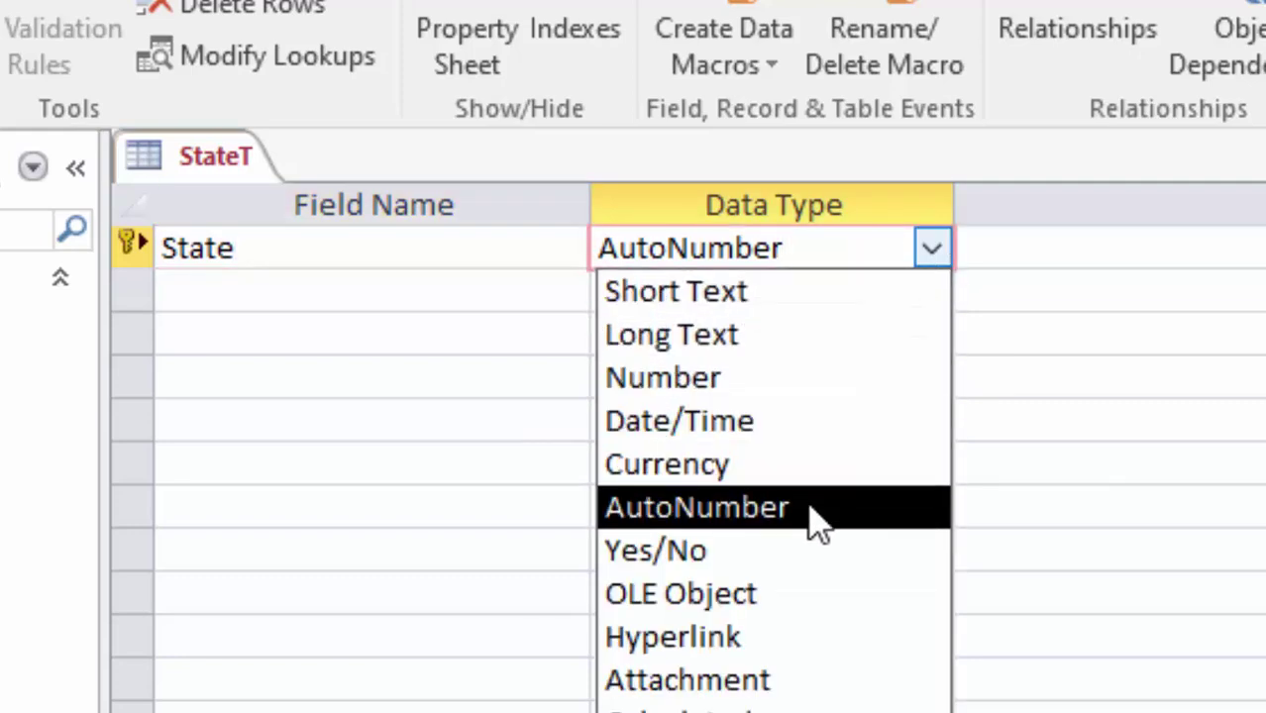
left_click(758, 291)
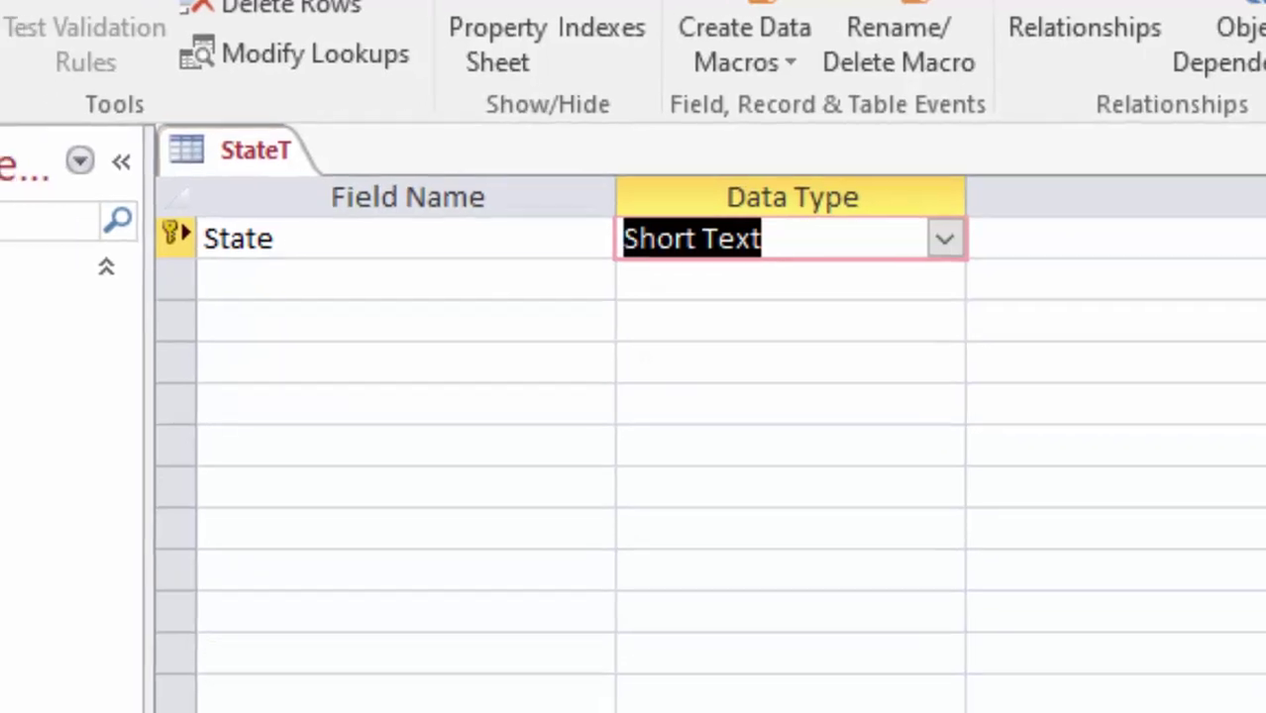
left_click(43, 20)
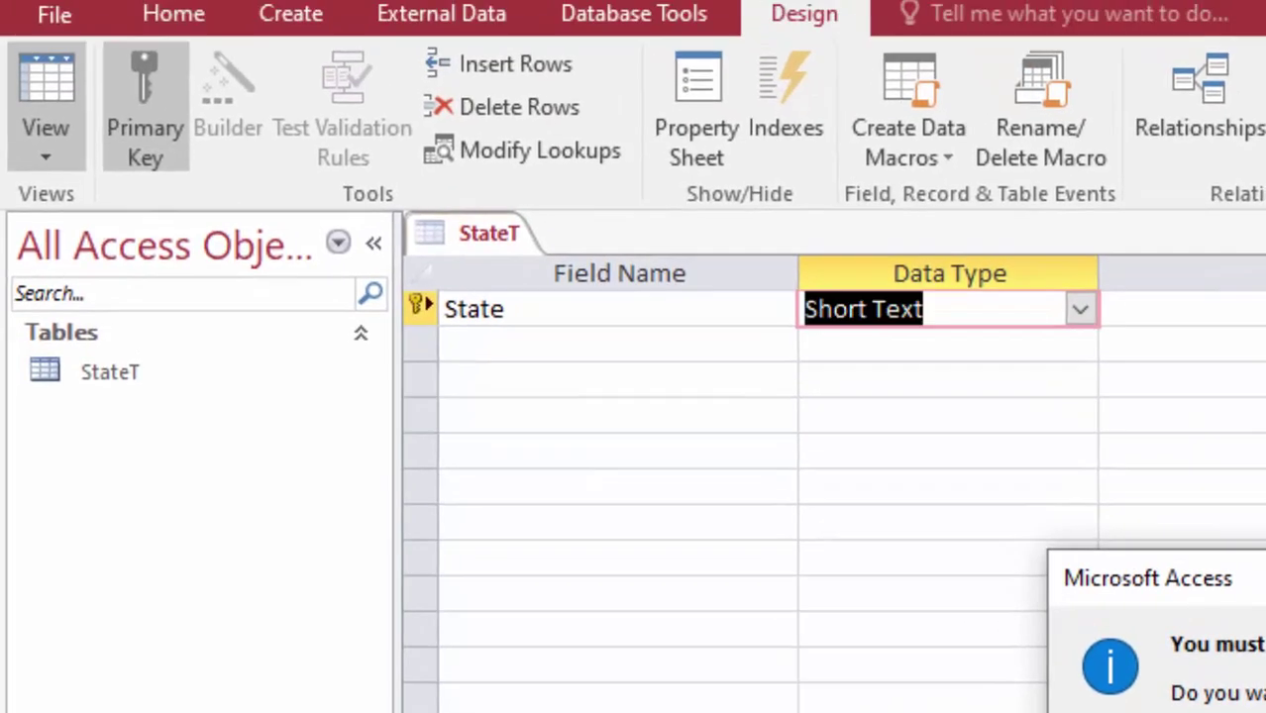
Save StateT, widen the State column, and enter the states UP, Bihar and Jharkhand
left_click(1129, 598)
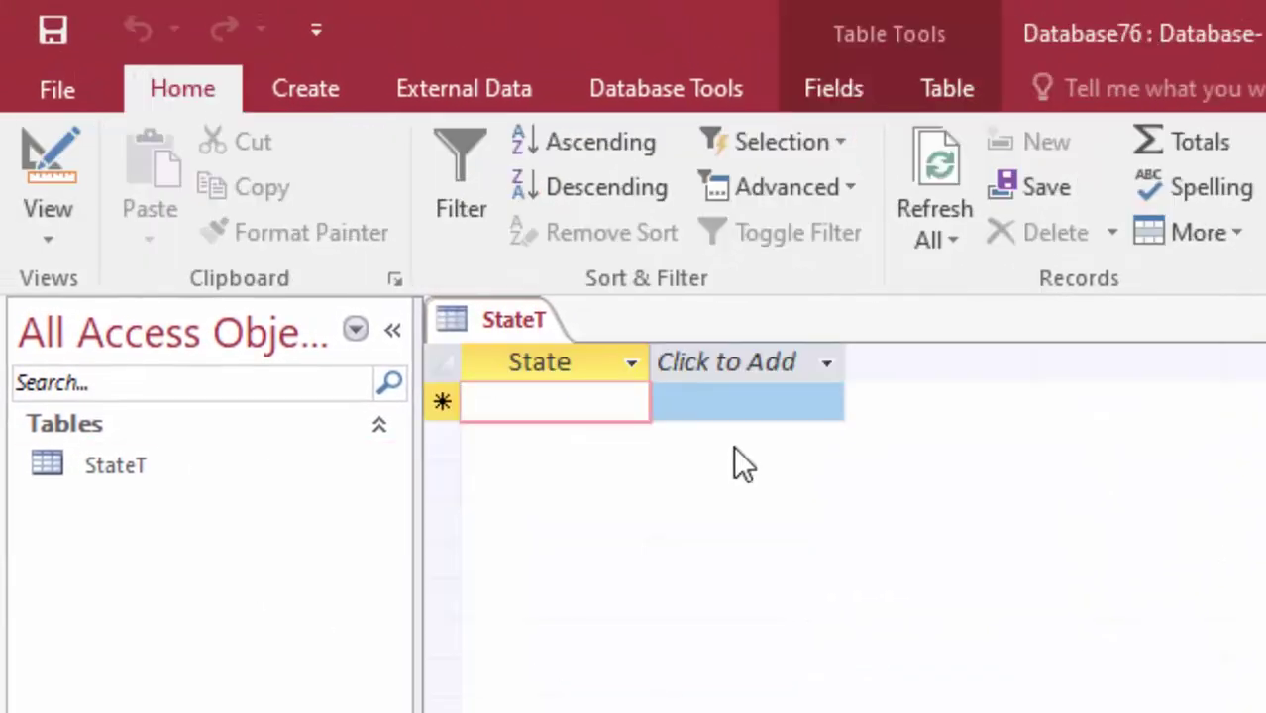
left_click_drag(650, 356, 691, 423)
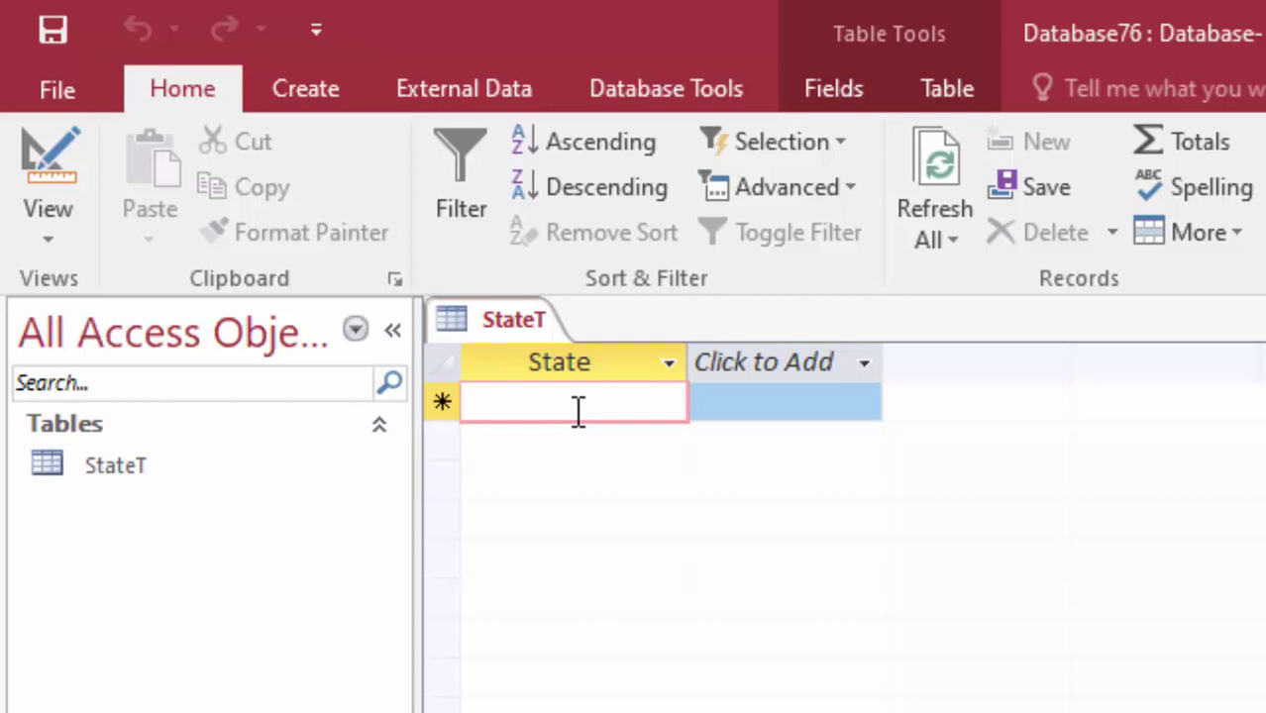
type("U")
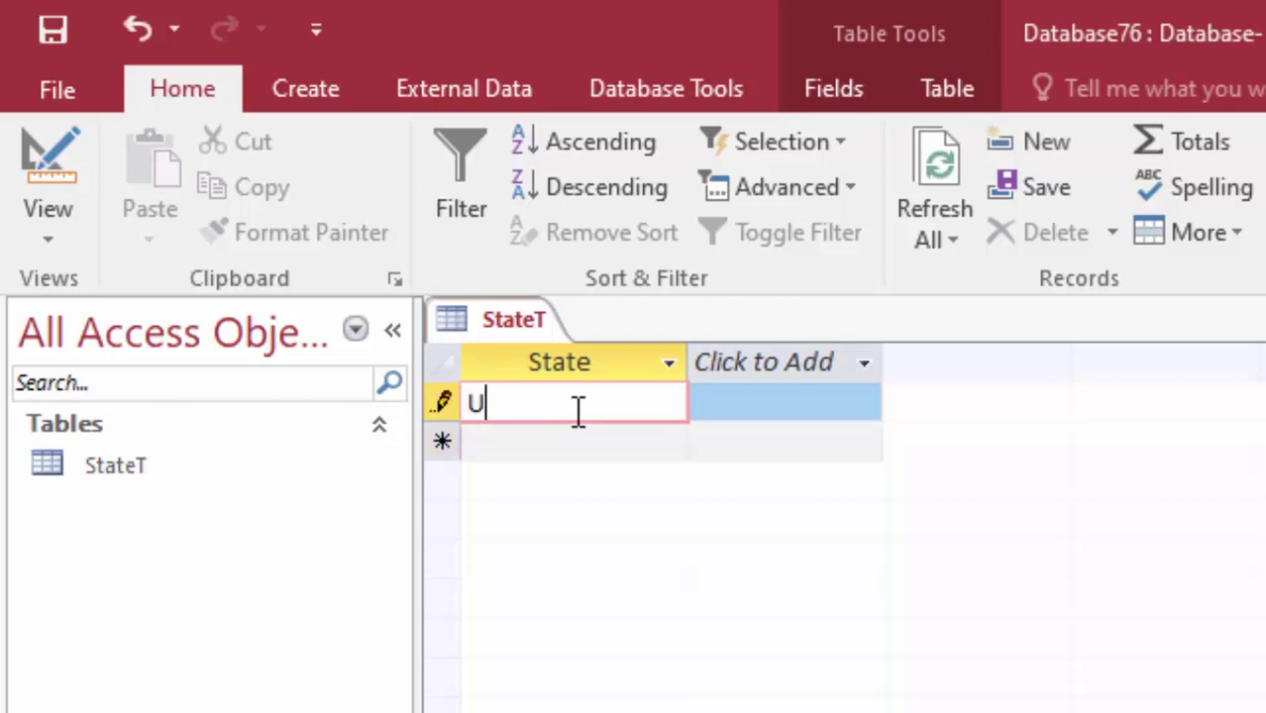
type("P")
key("Return")
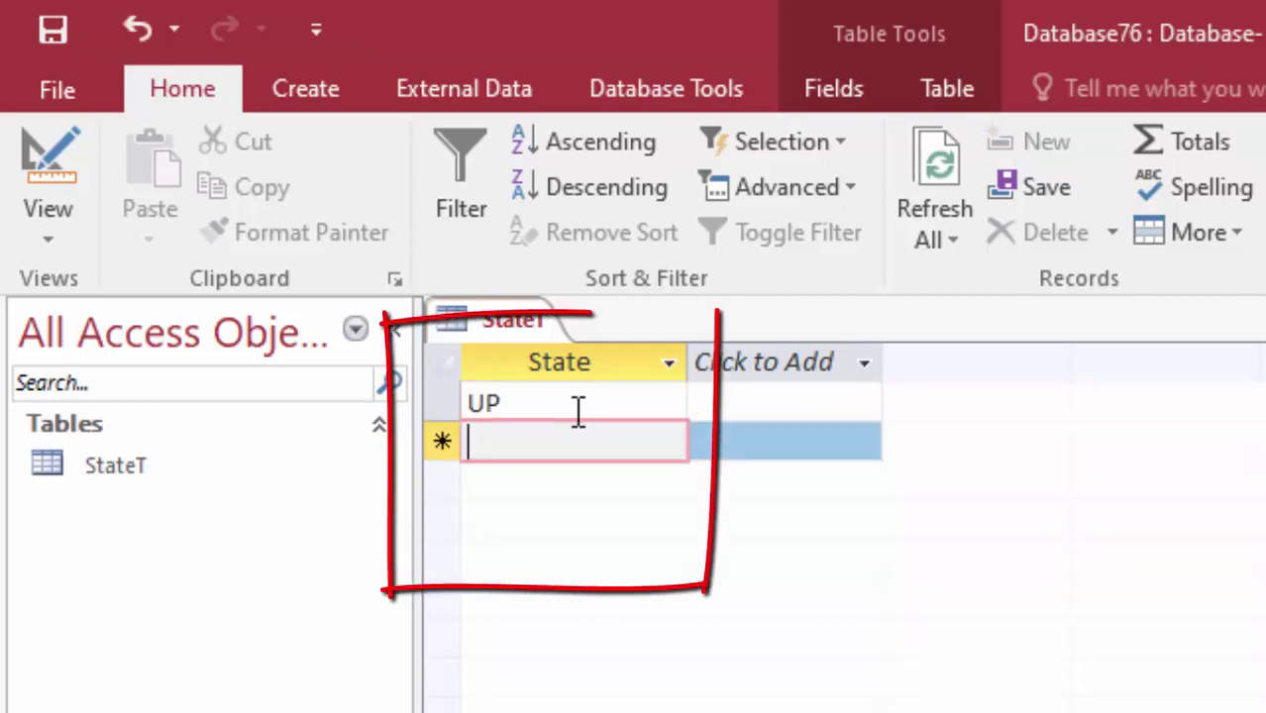
type("B")
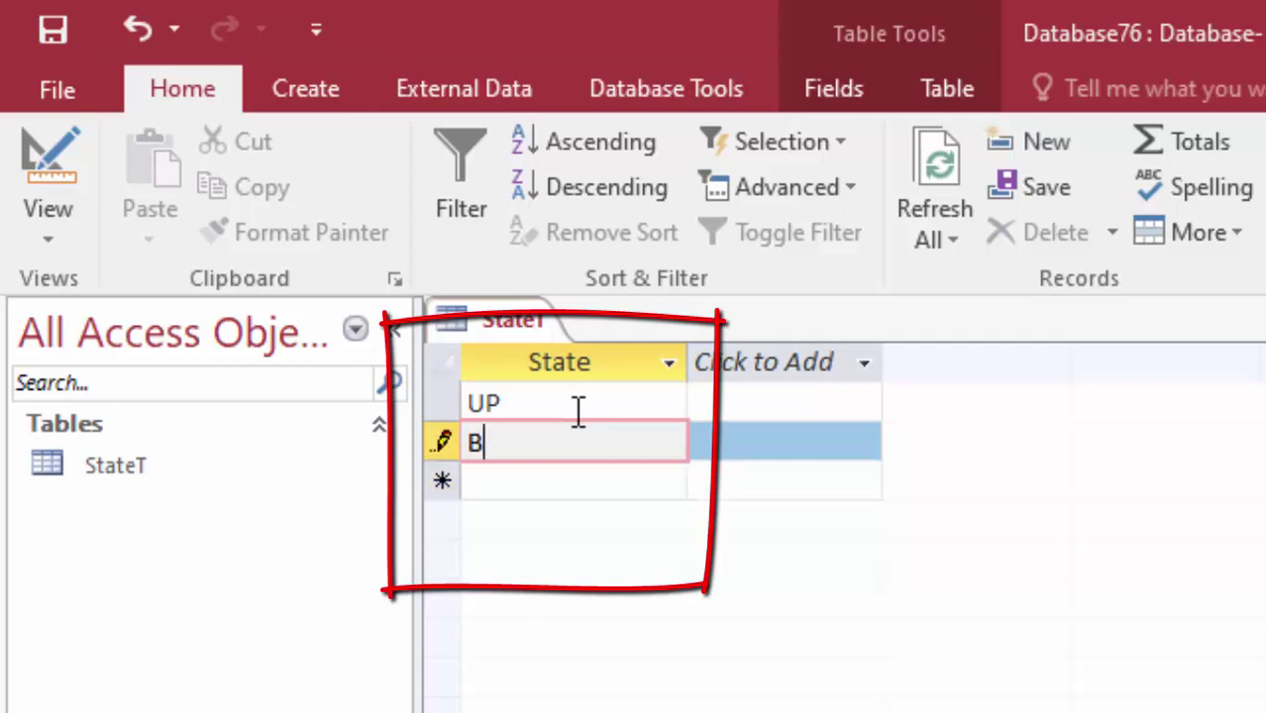
type("ihar")
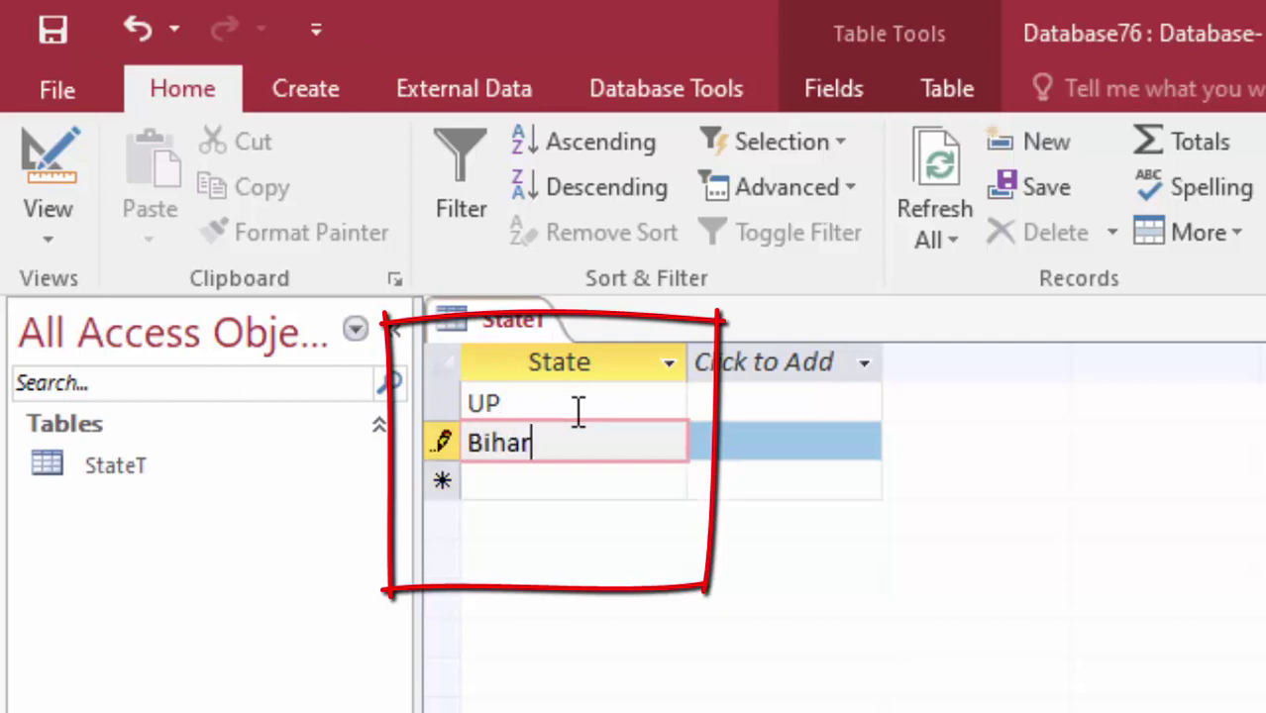
key("Return")
type("Jh")
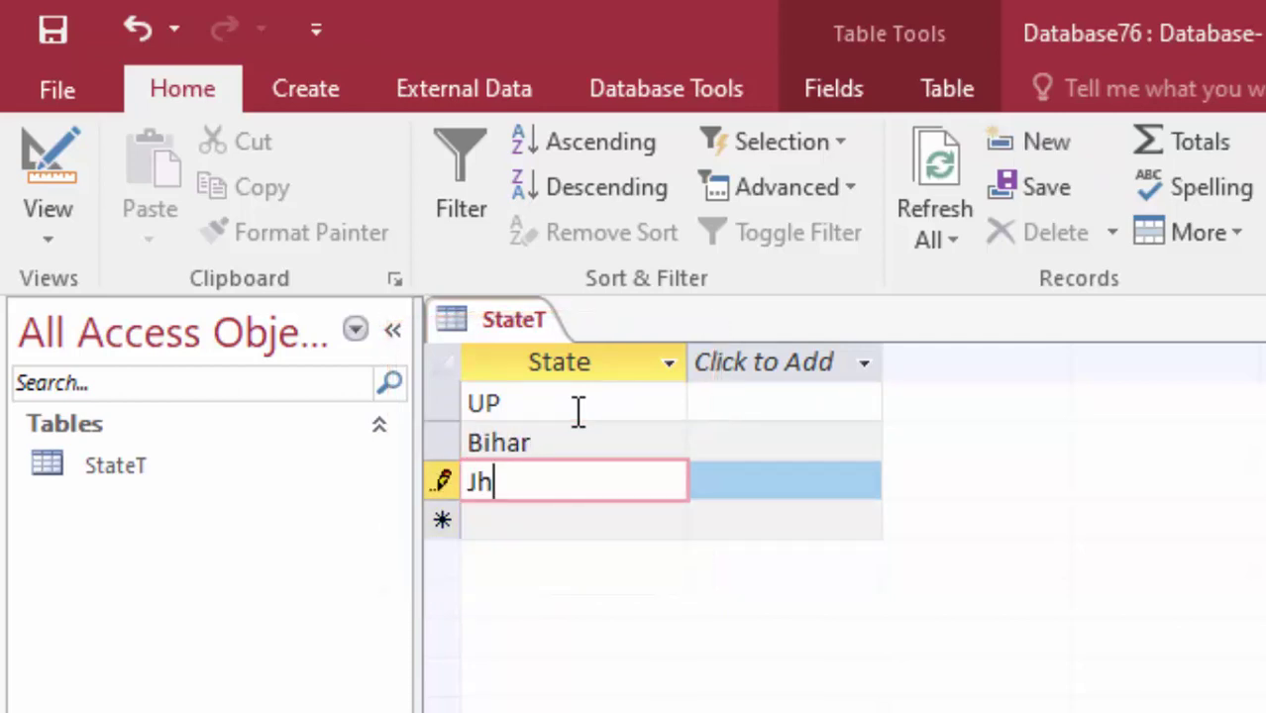
type("arkh")
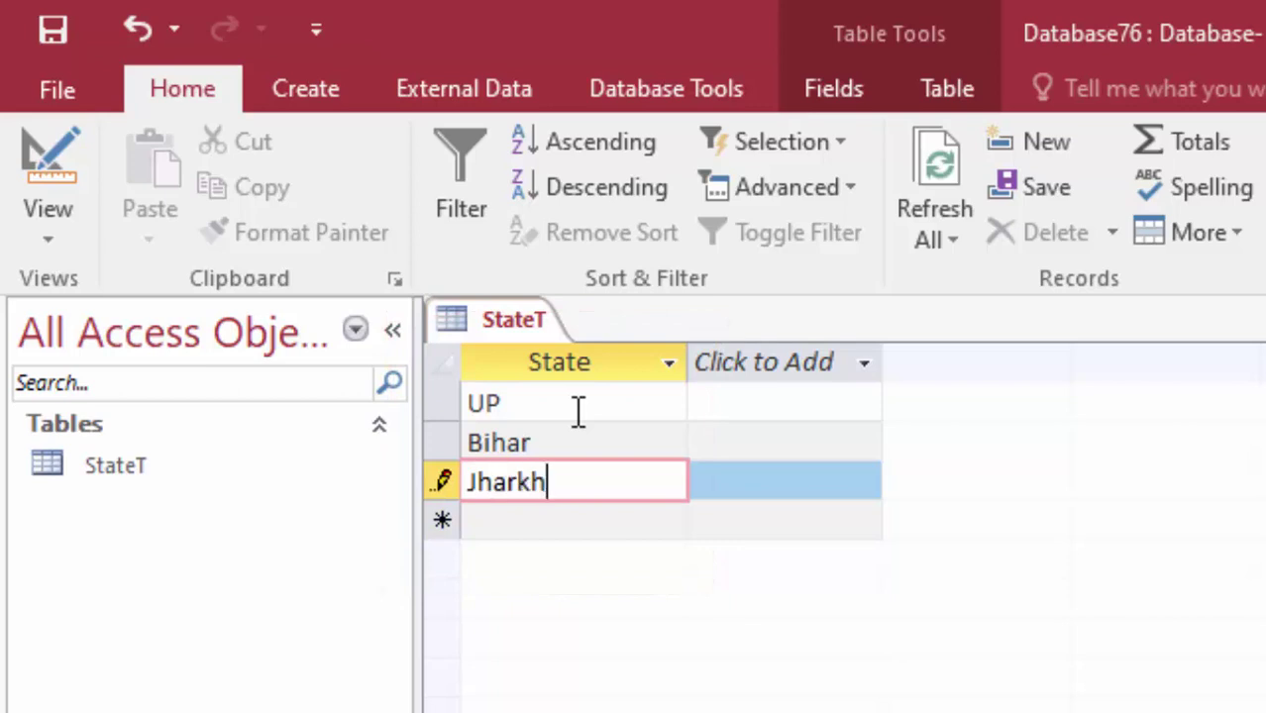
type("and")
left_click(545, 518)
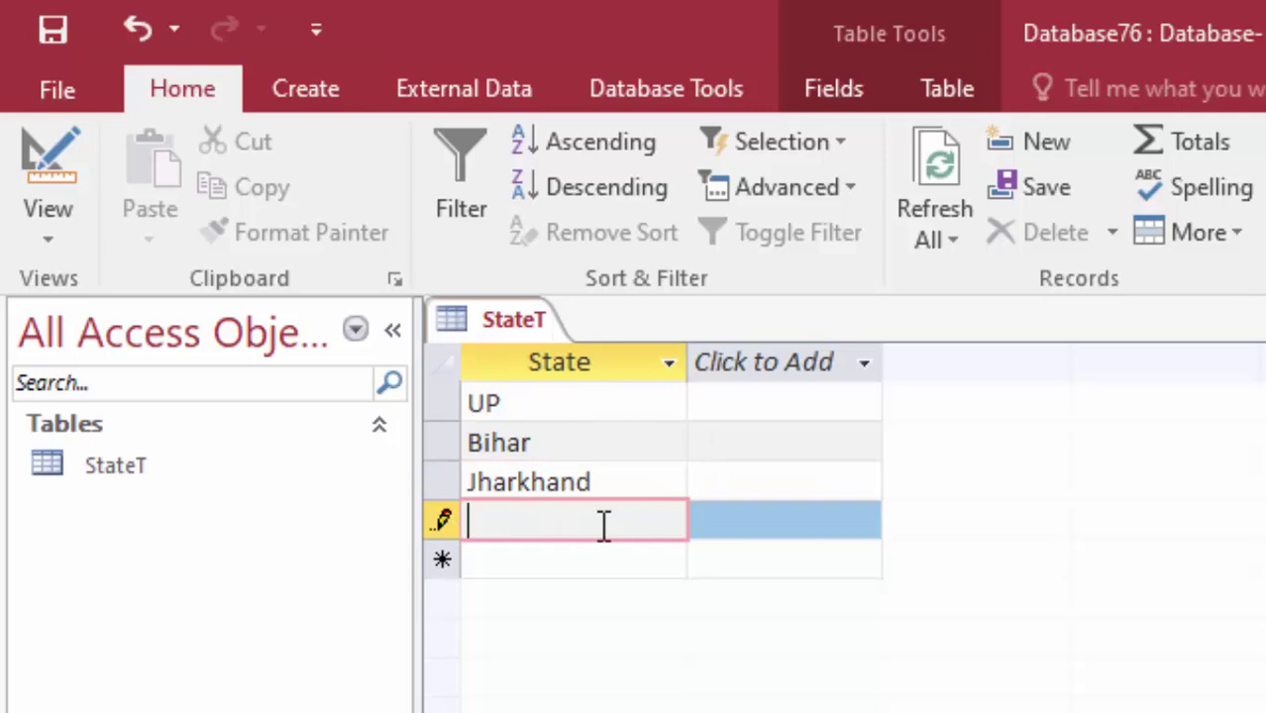
left_click(551, 566)
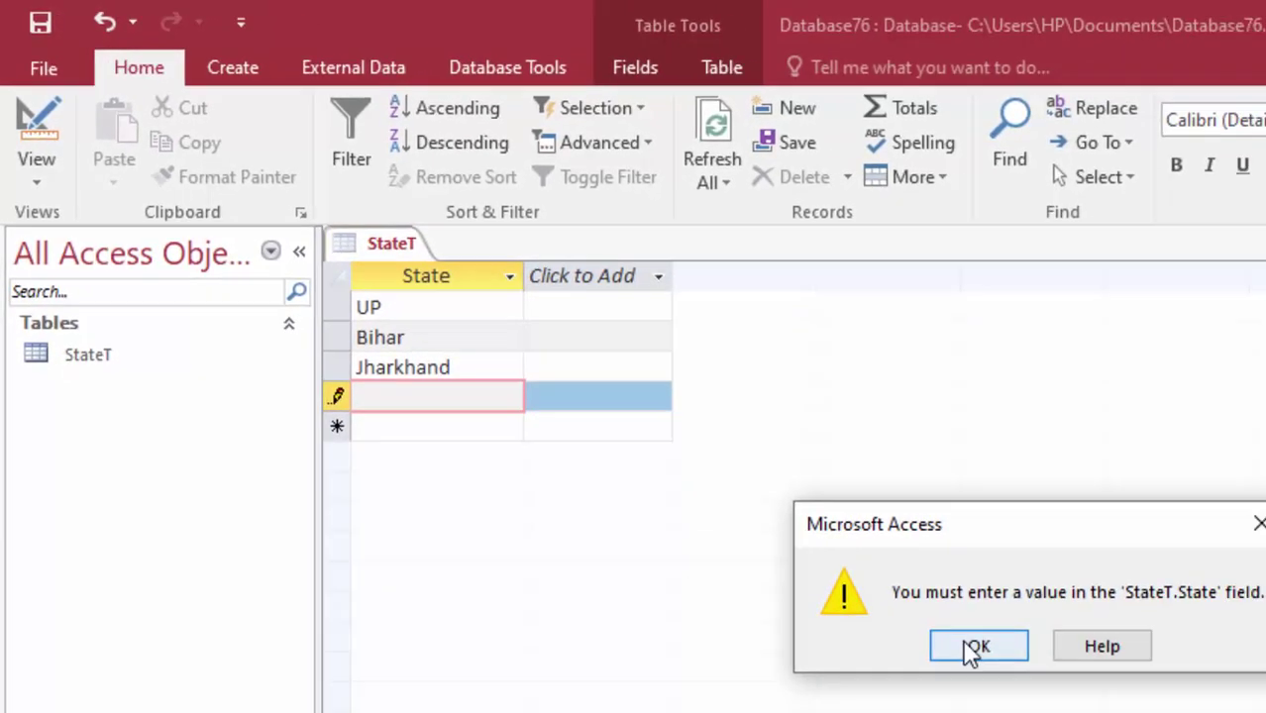
left_click(968, 644)
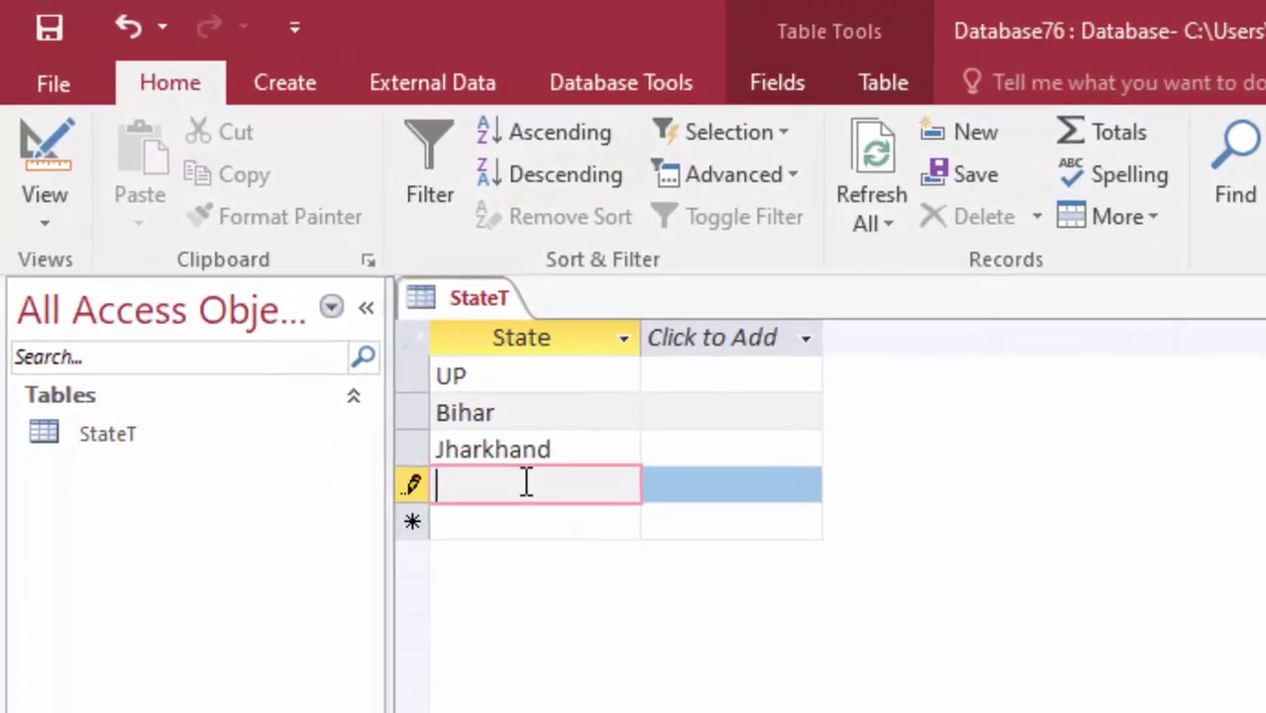
type("UP")
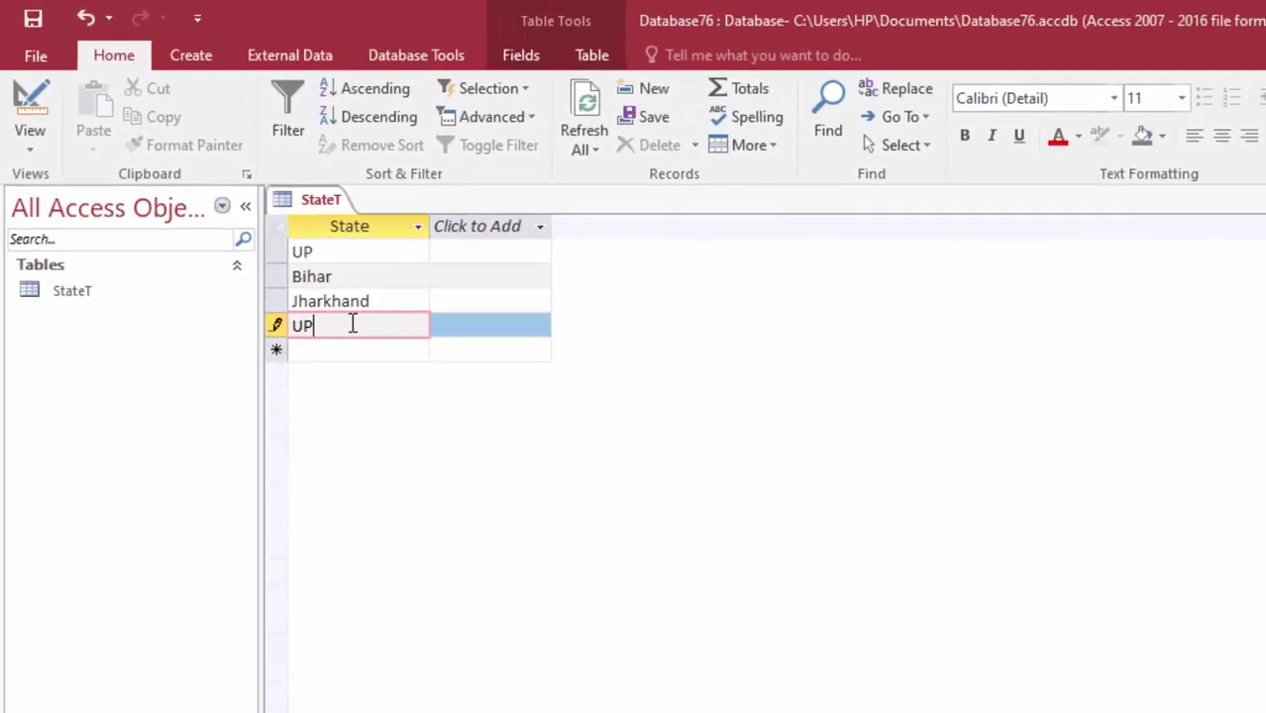
key("Return")
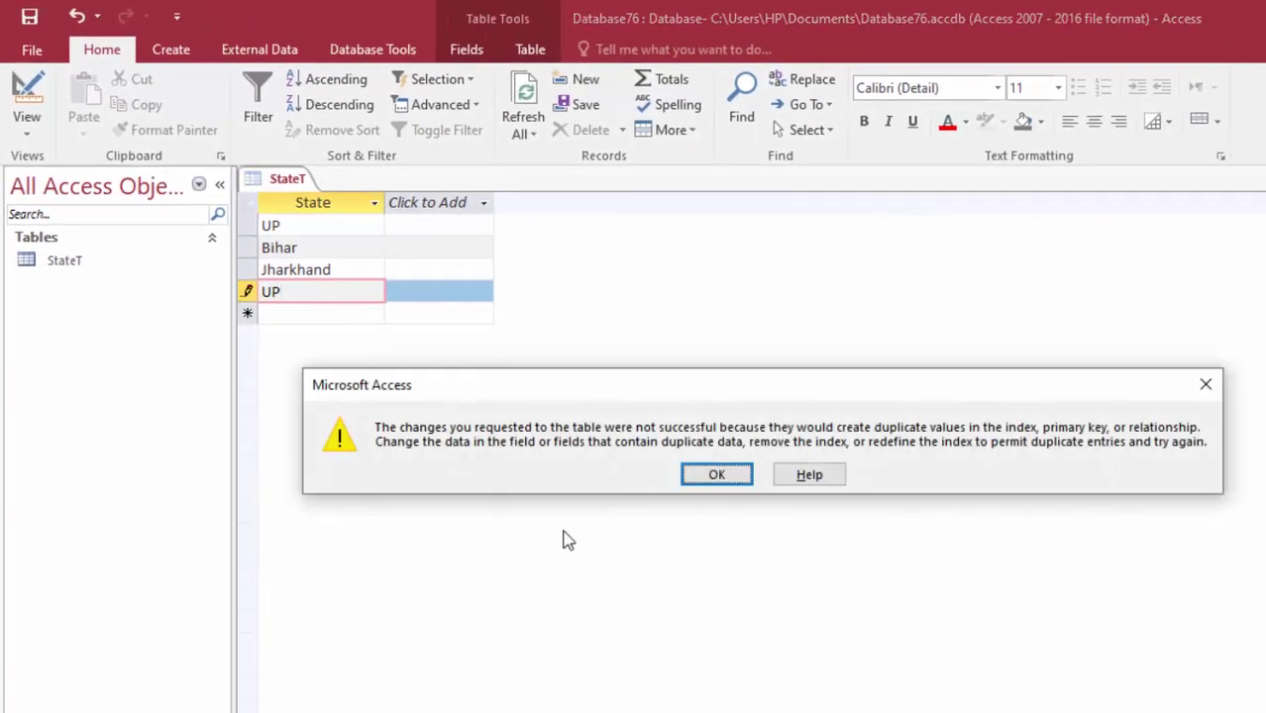
left_click(723, 482)
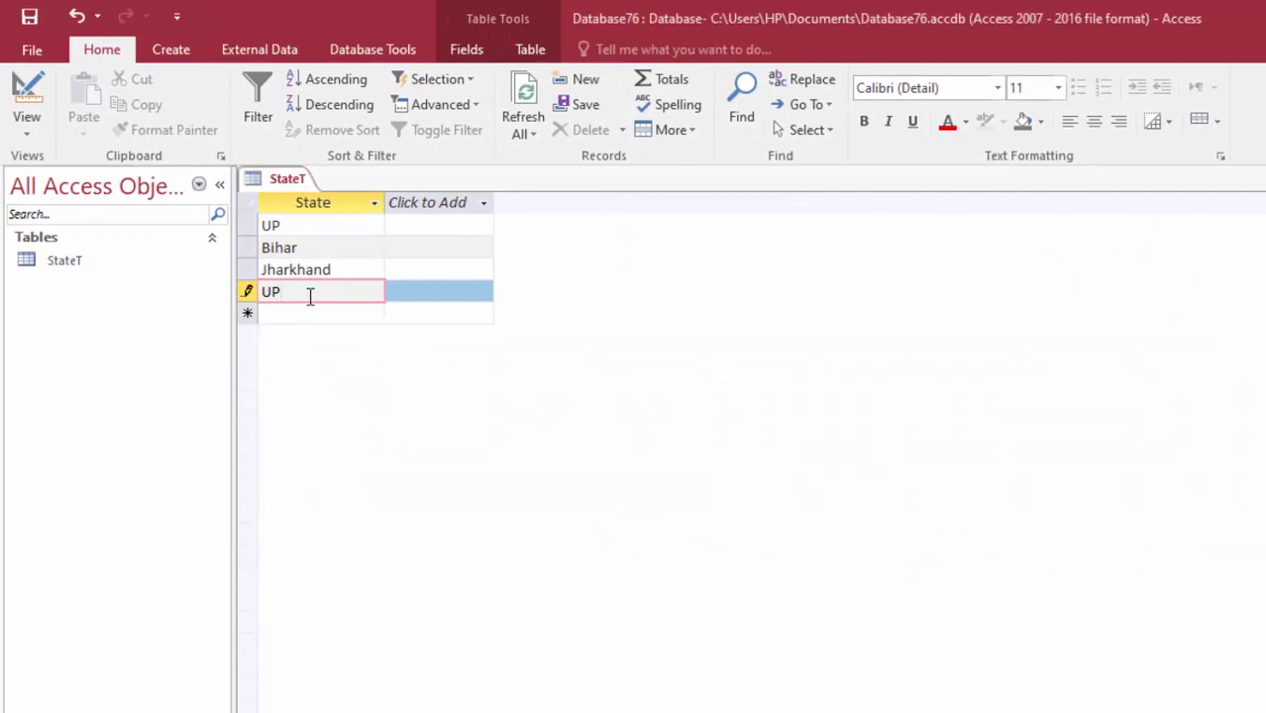
left_click_drag(305, 295, 215, 282)
key("BackSpace")
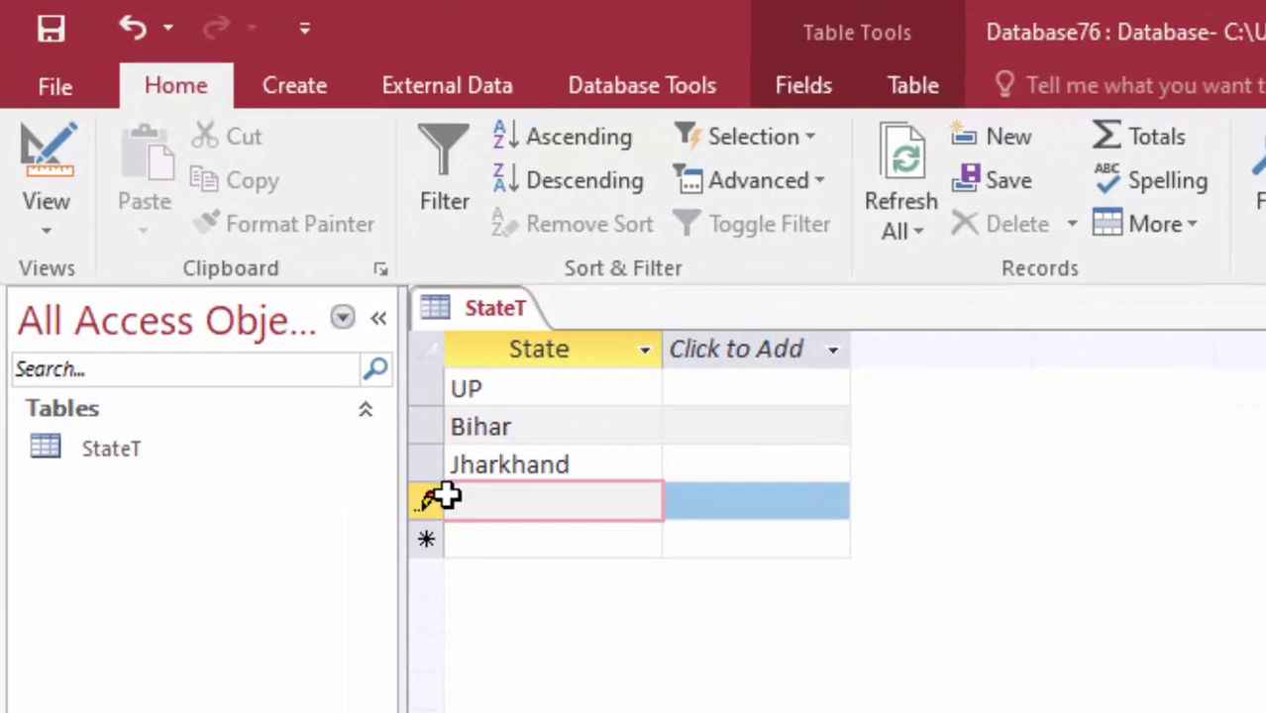
Save and close StateT, then create a new blank table
left_click(41, 36)
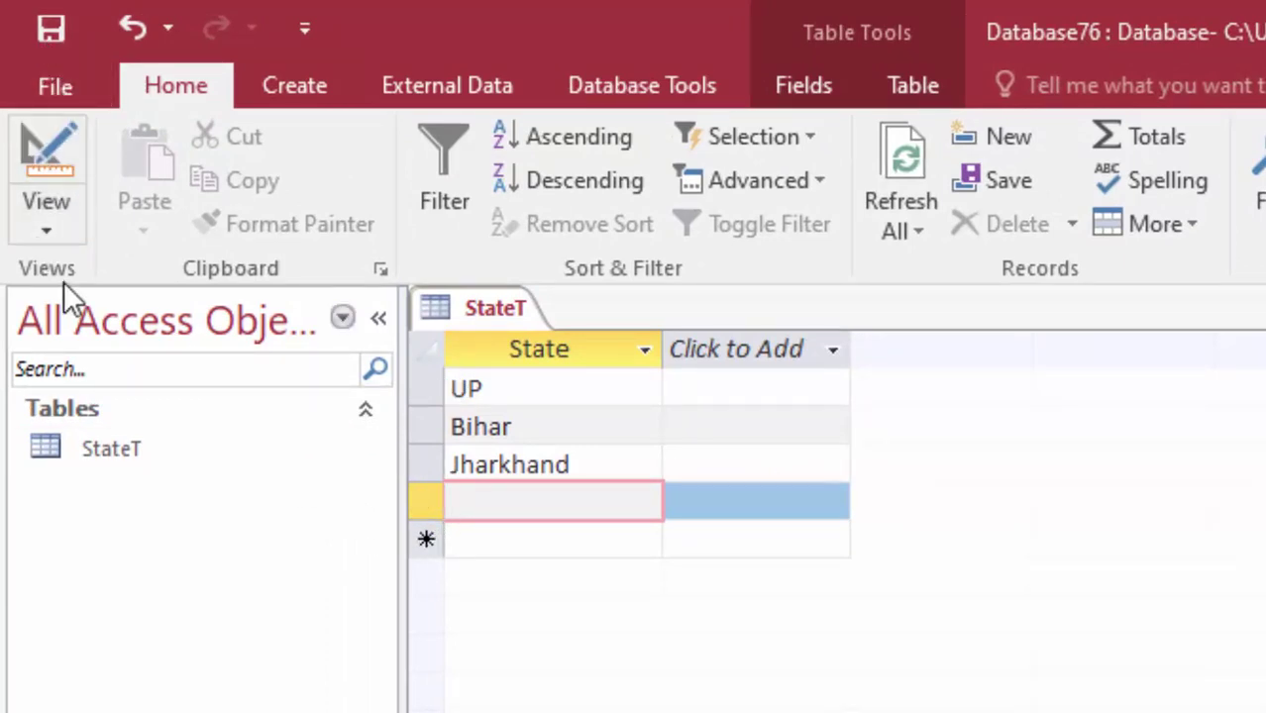
right_click(470, 303)
left_click(522, 364)
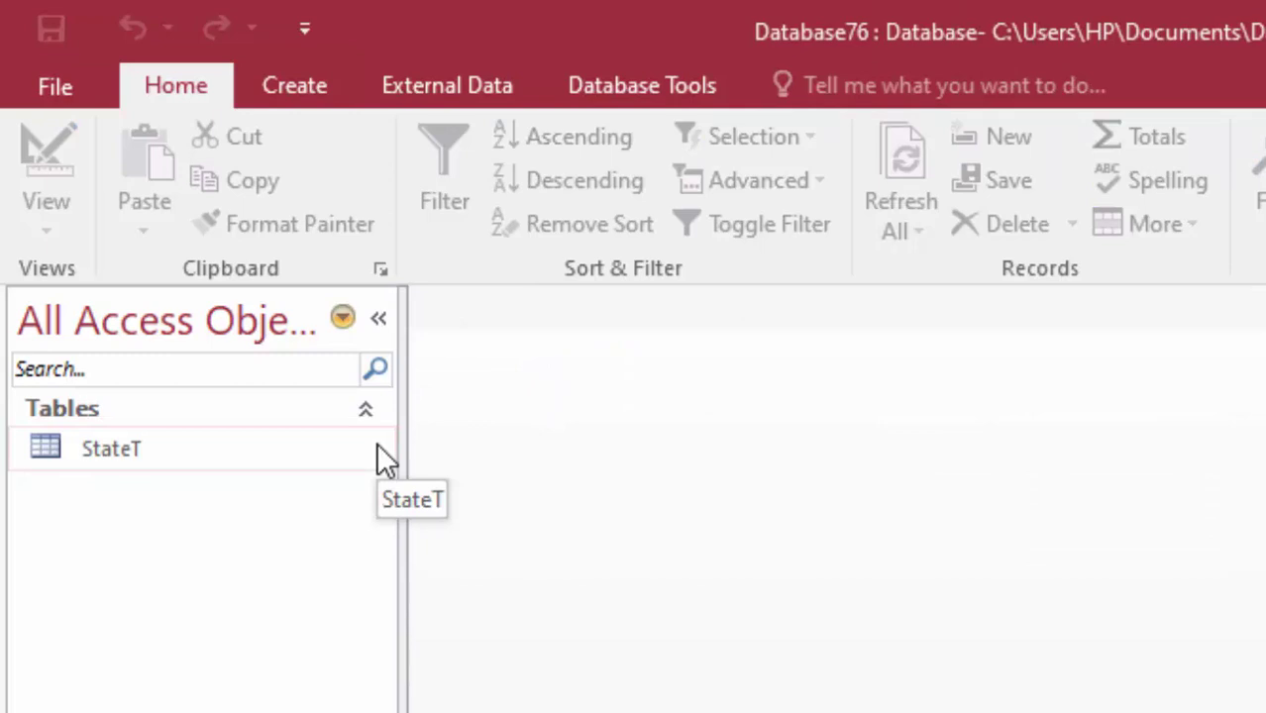
left_click(274, 97)
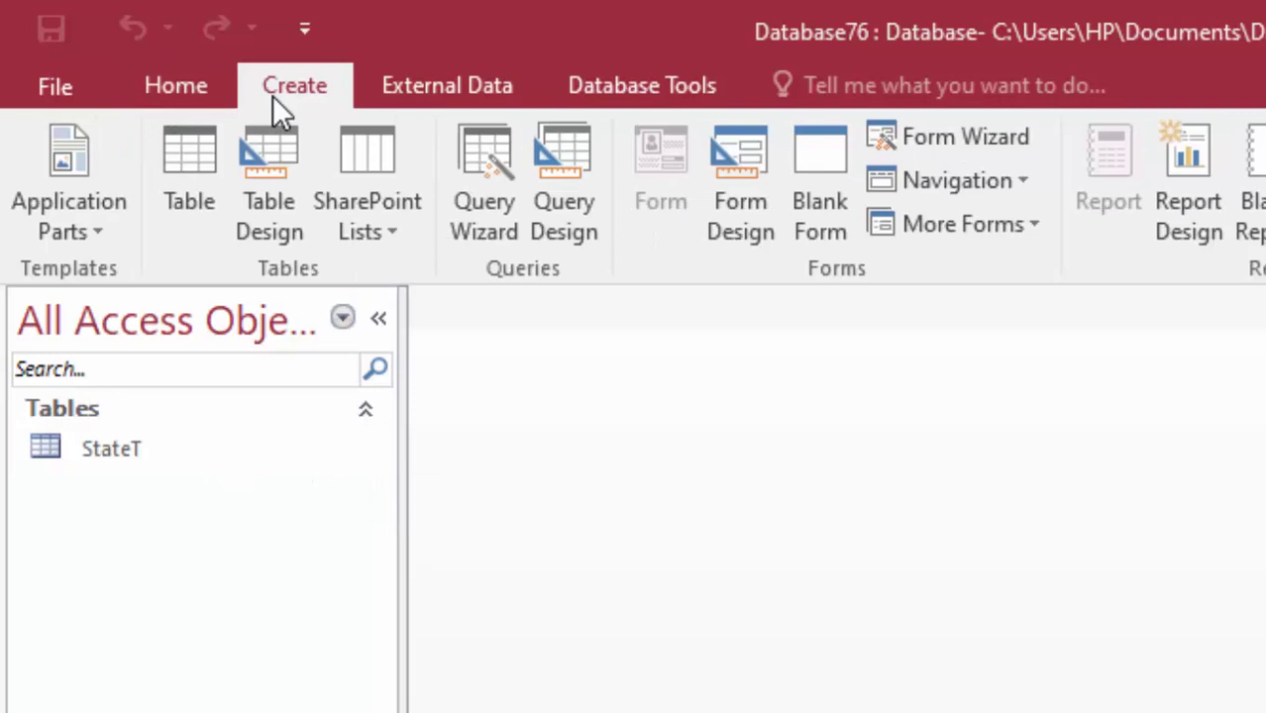
left_click(203, 142)
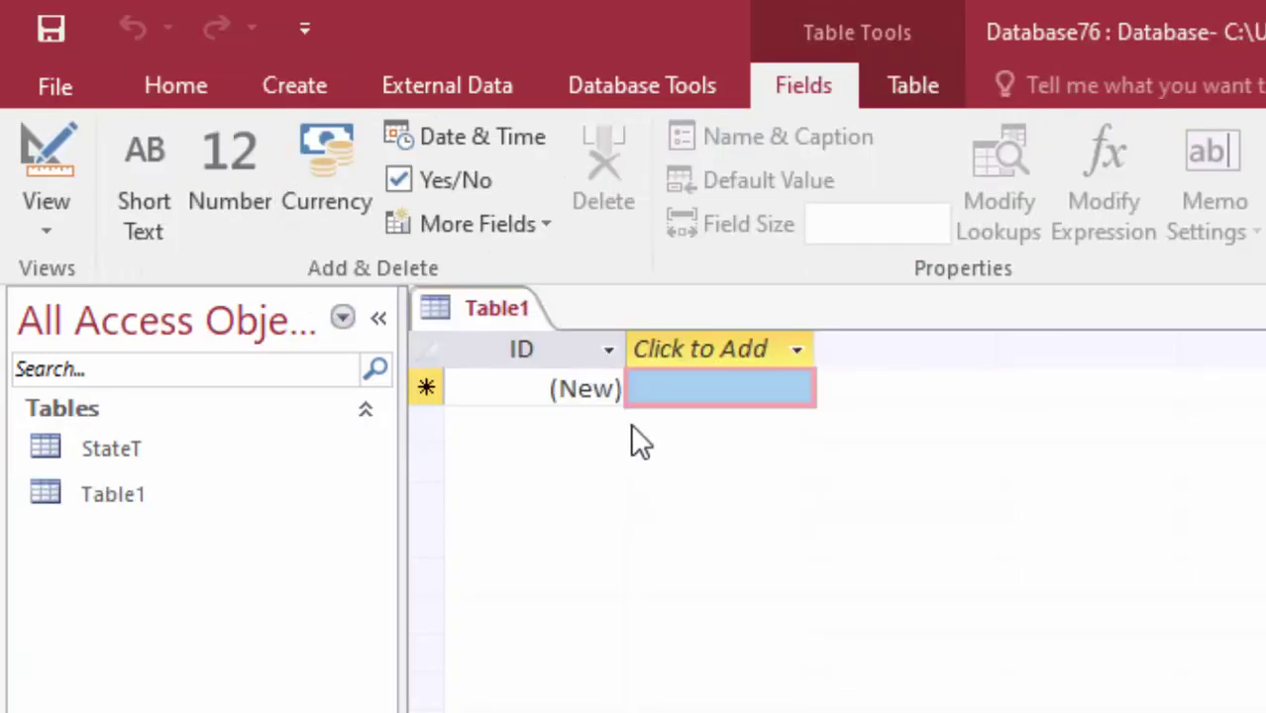
Switch the new table to Design View and save it as CityT
left_click(30, 226)
left_click(116, 369)
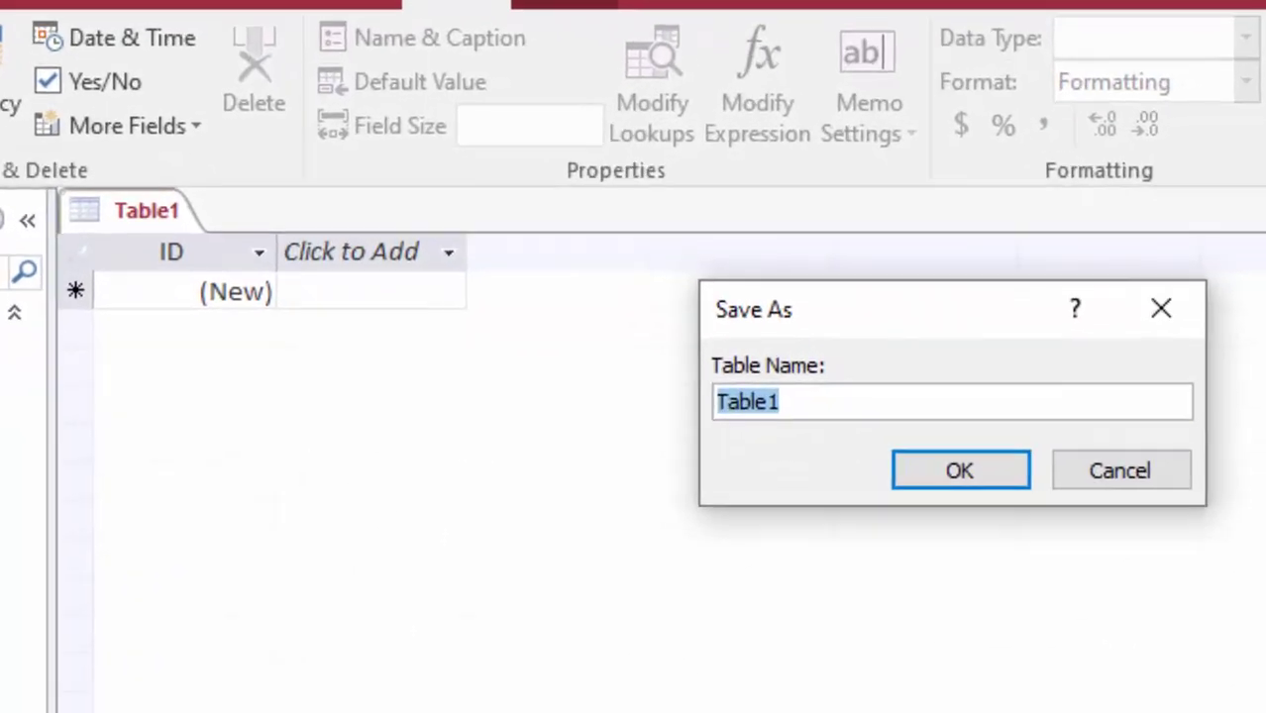
key("BackSpace")
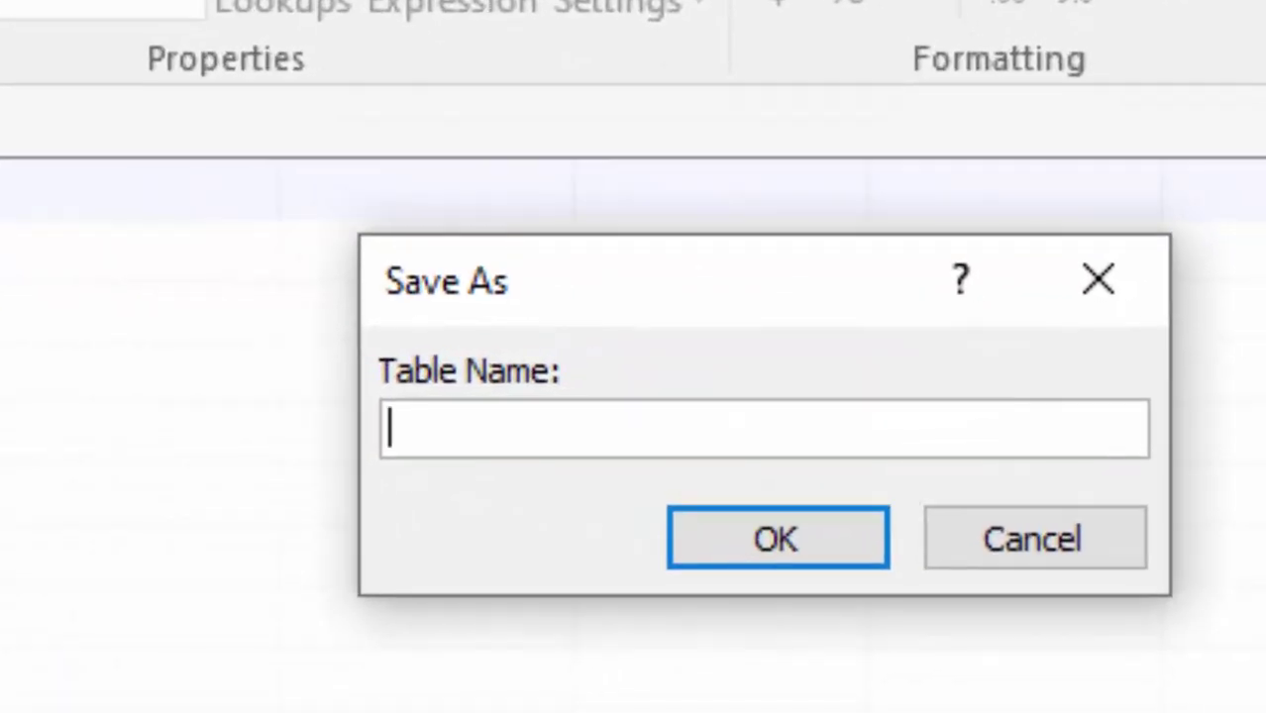
type("City")
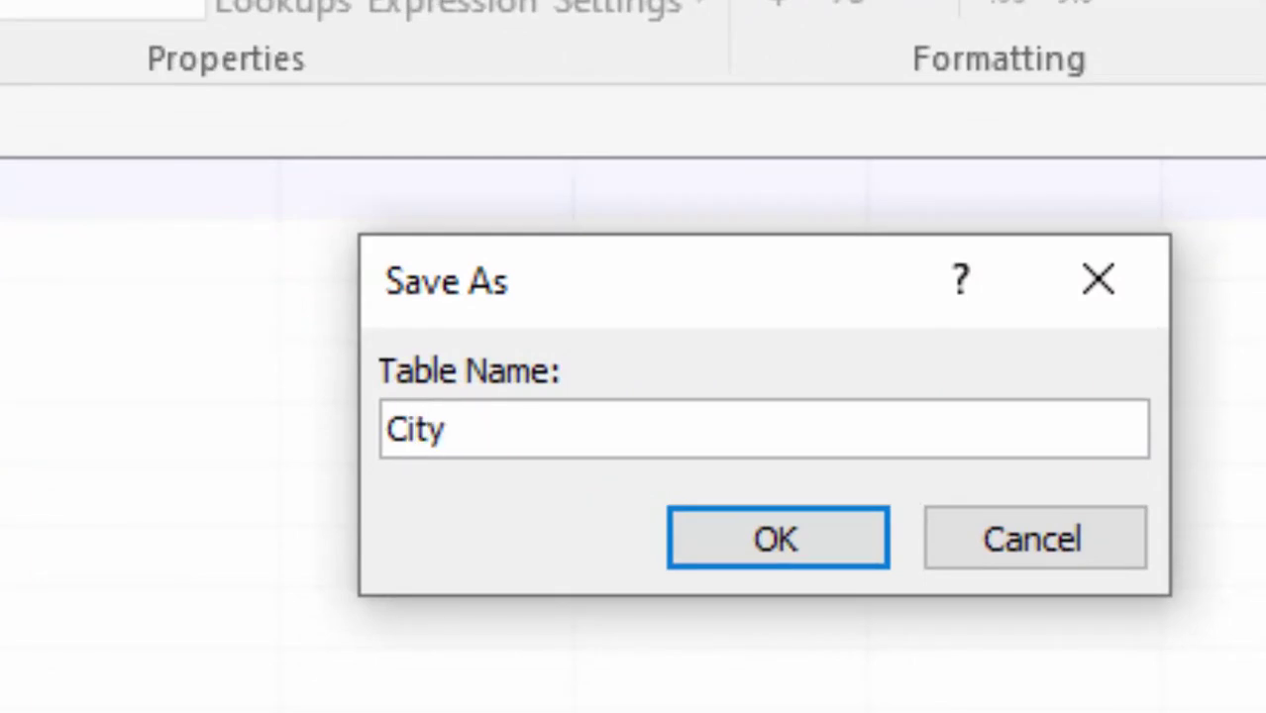
type("T")
key("Return")
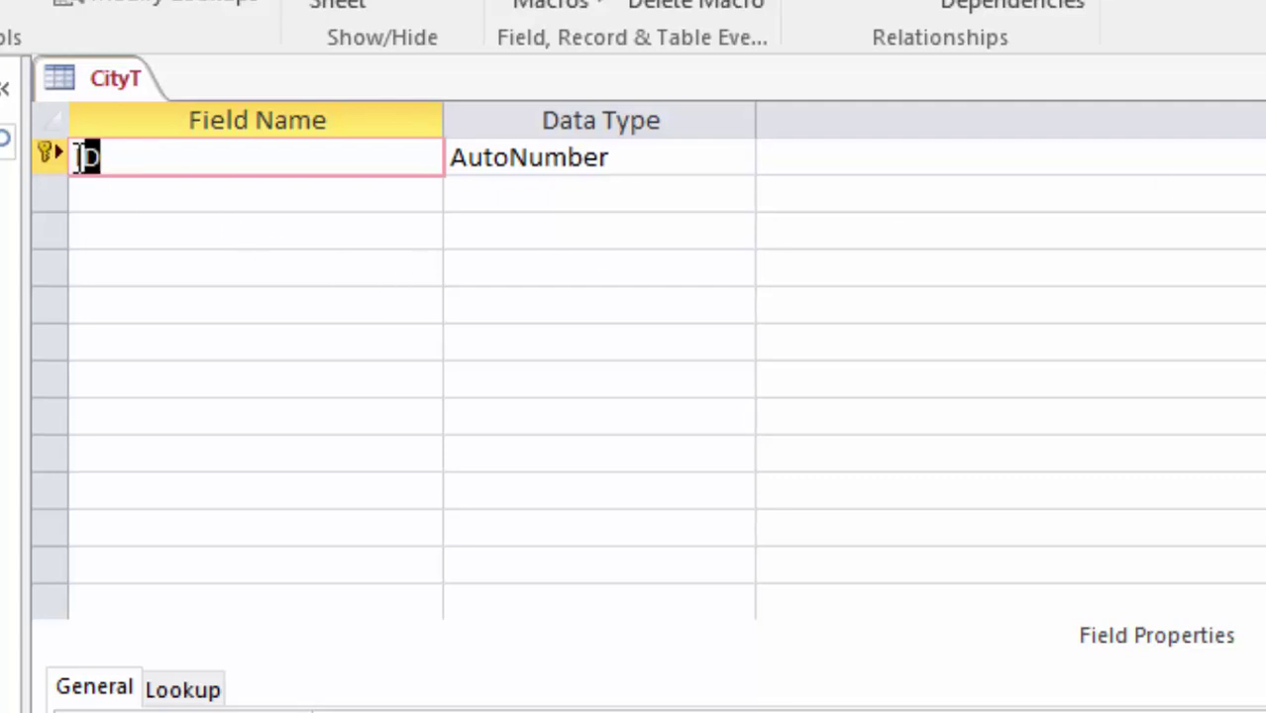
Rename the ID field to City with Short Text type, save, and show the datasheet
key("Delete")
type("City")
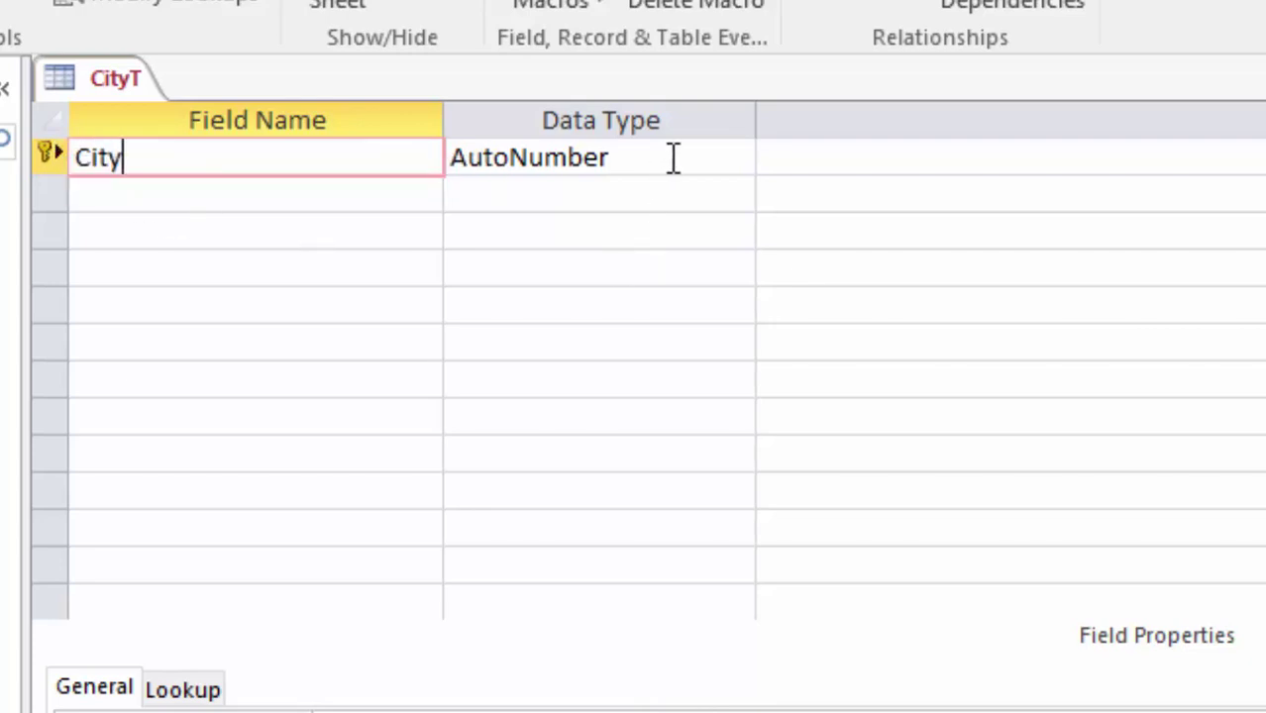
left_click(706, 157)
left_click(735, 158)
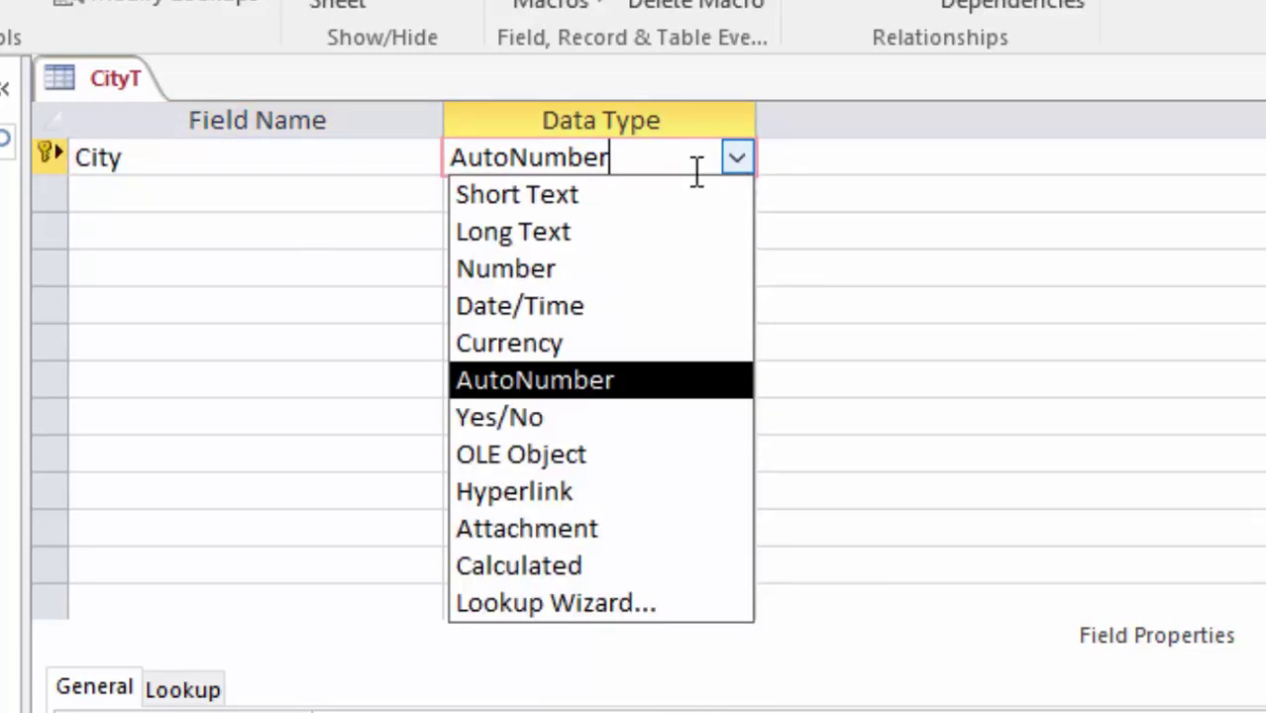
left_click(647, 193)
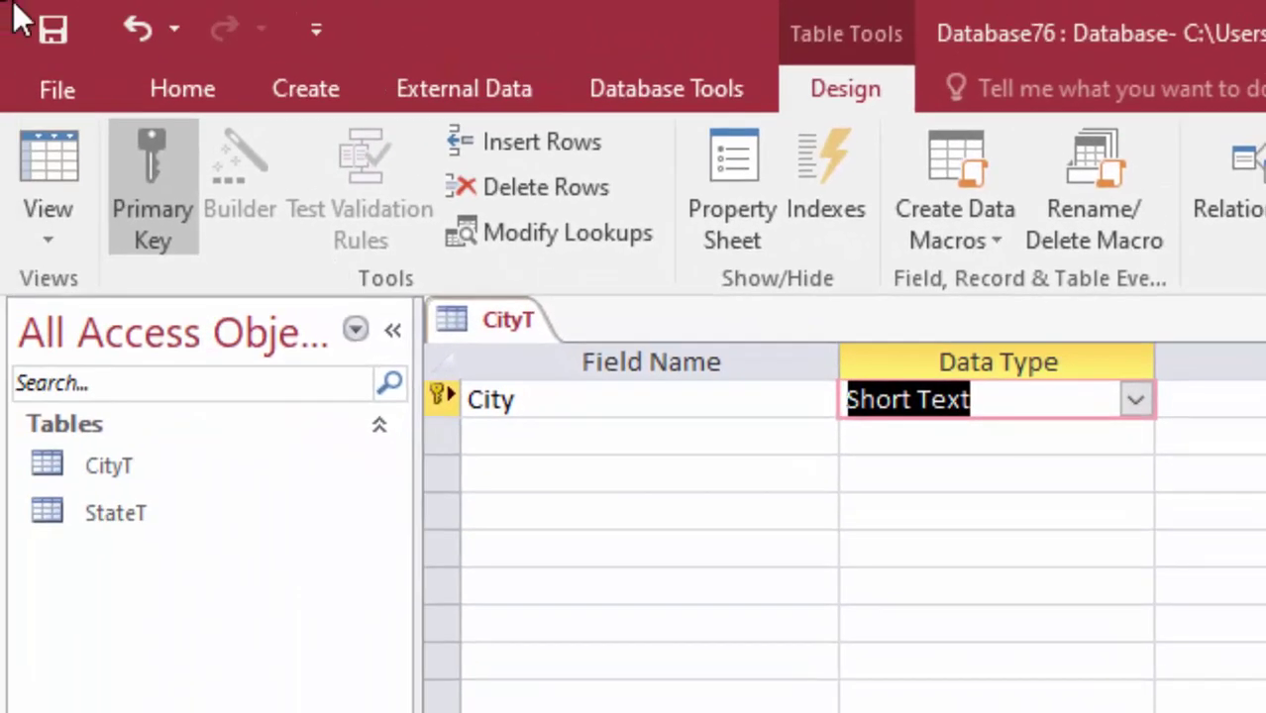
left_click(46, 171)
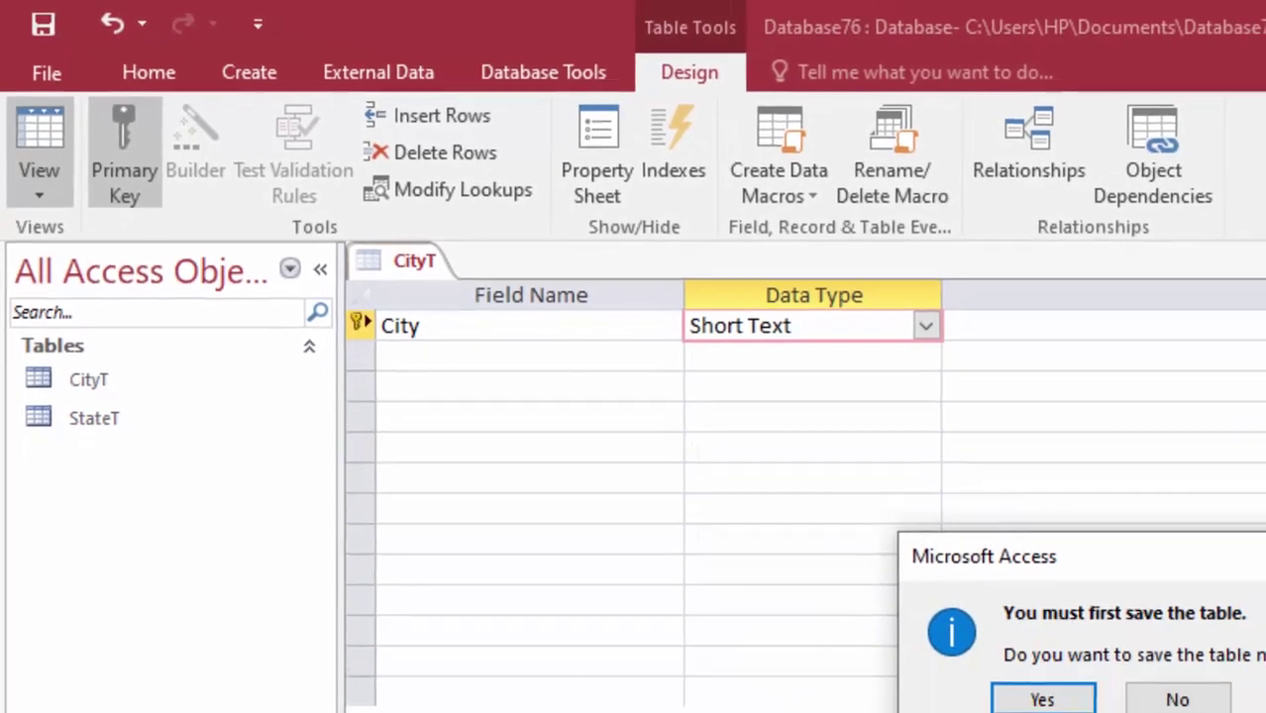
left_click(976, 683)
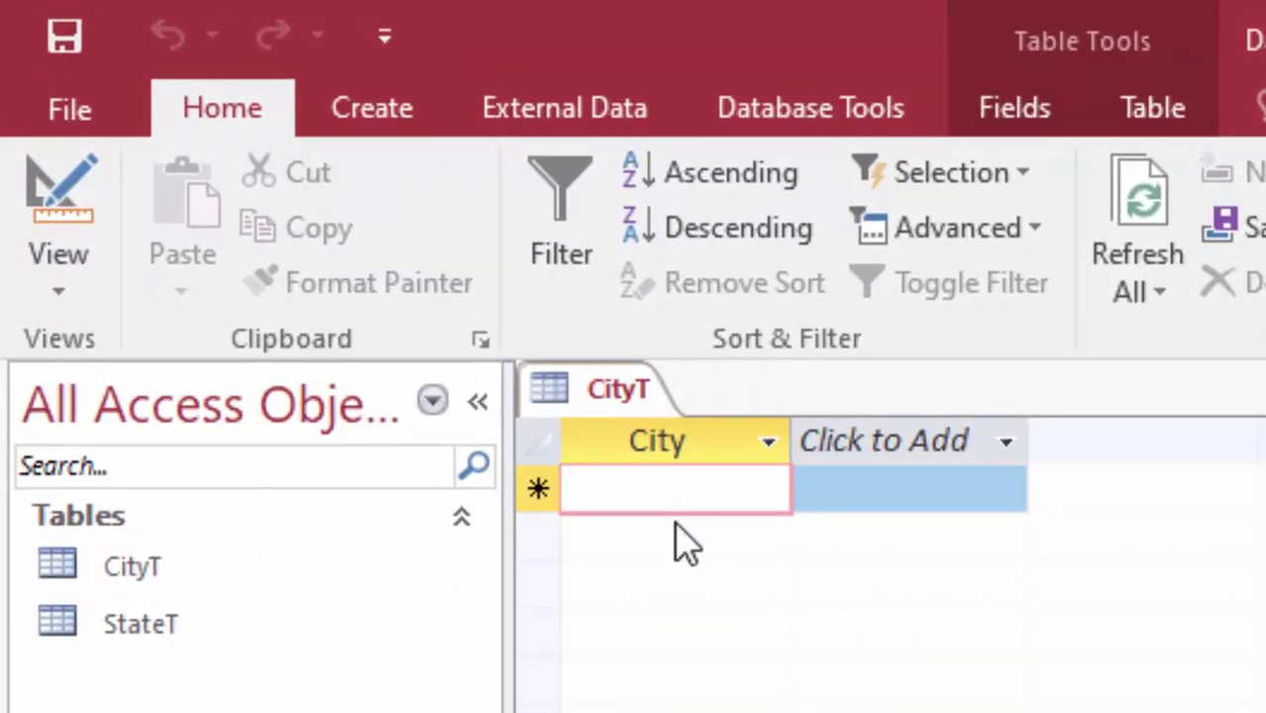
Enter Deoria, Lucknow, Gorakhpur and Gonda as cities in CityT, then reopen StateT
type("Deori")
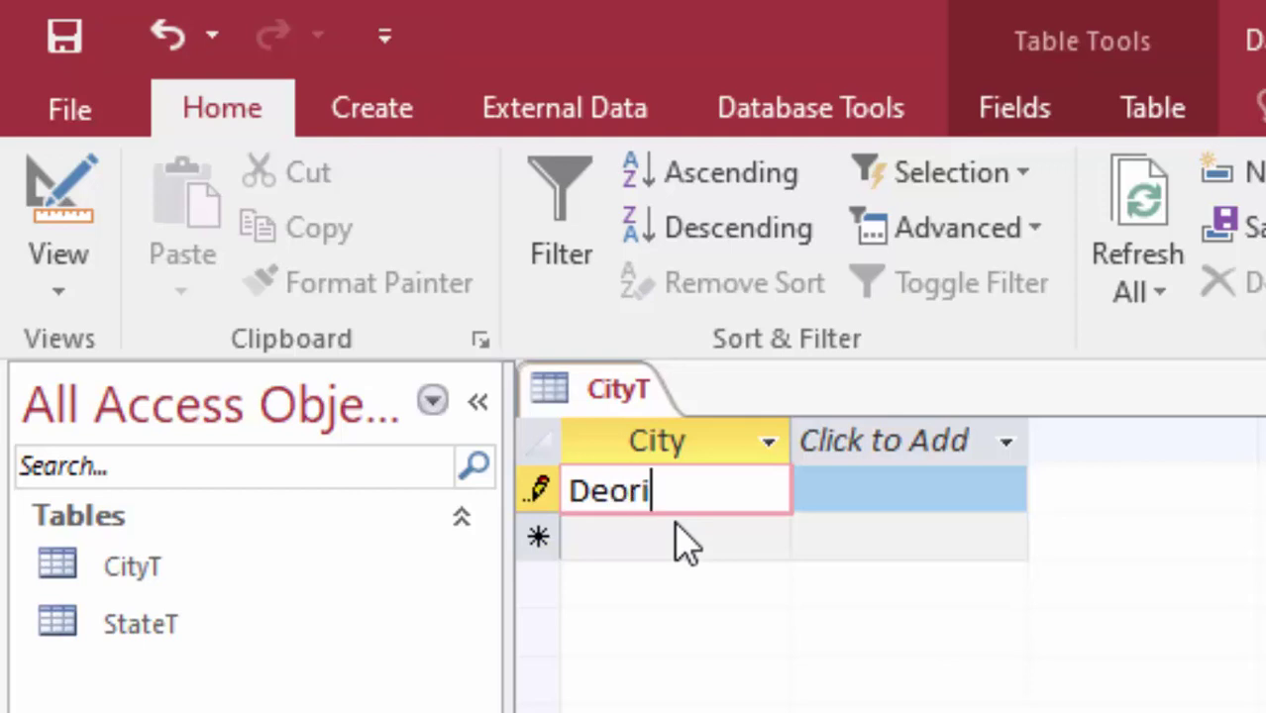
type("a")
left_click(683, 543)
type("L")
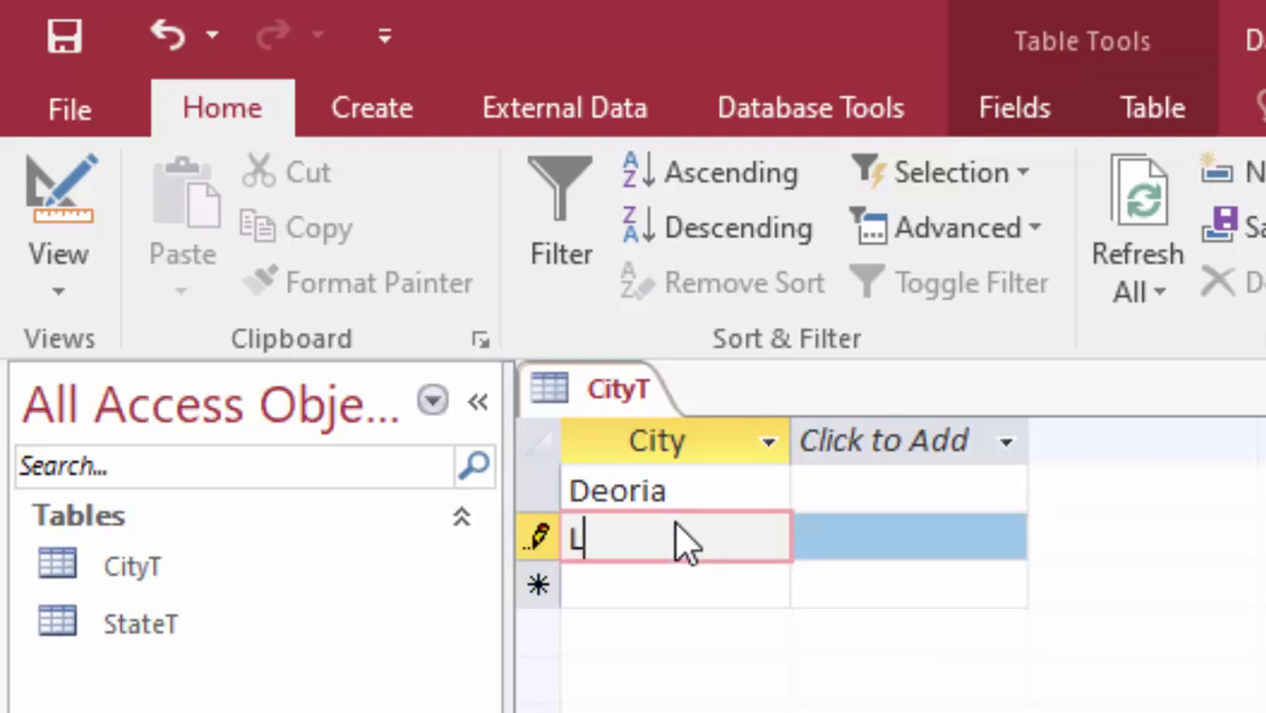
type("uckno")
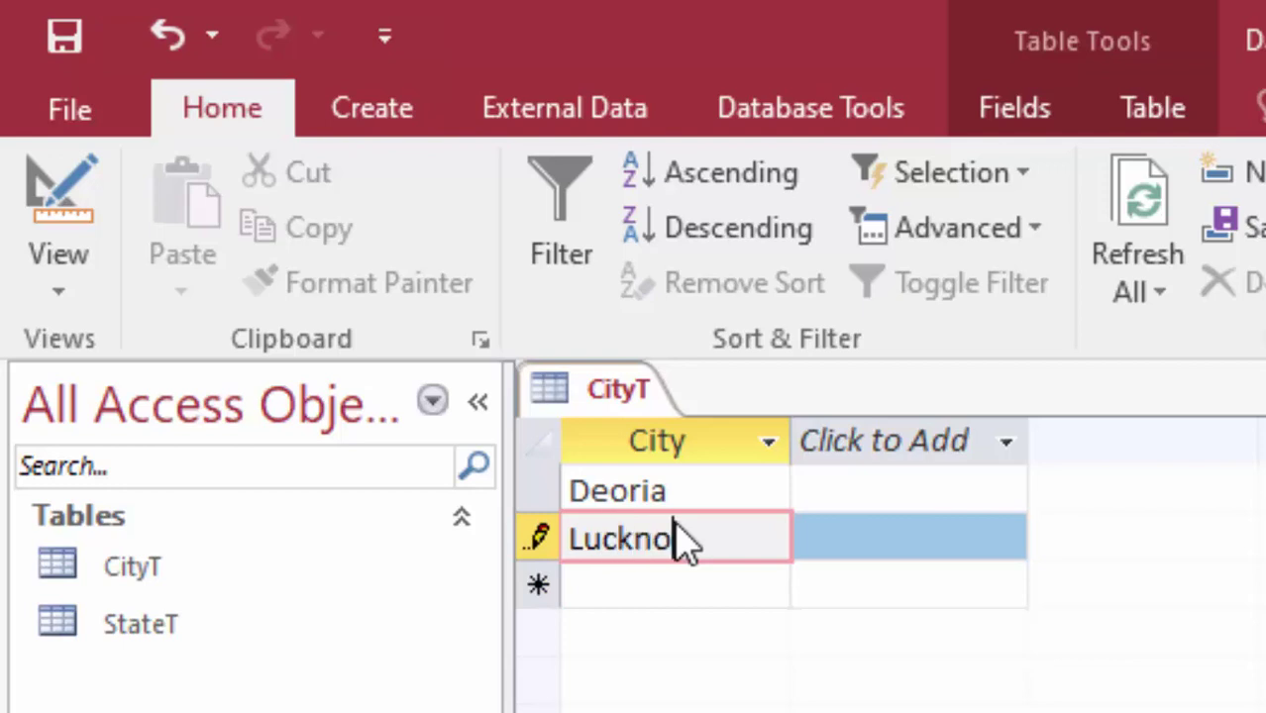
type("w")
key("Return")
type("G")
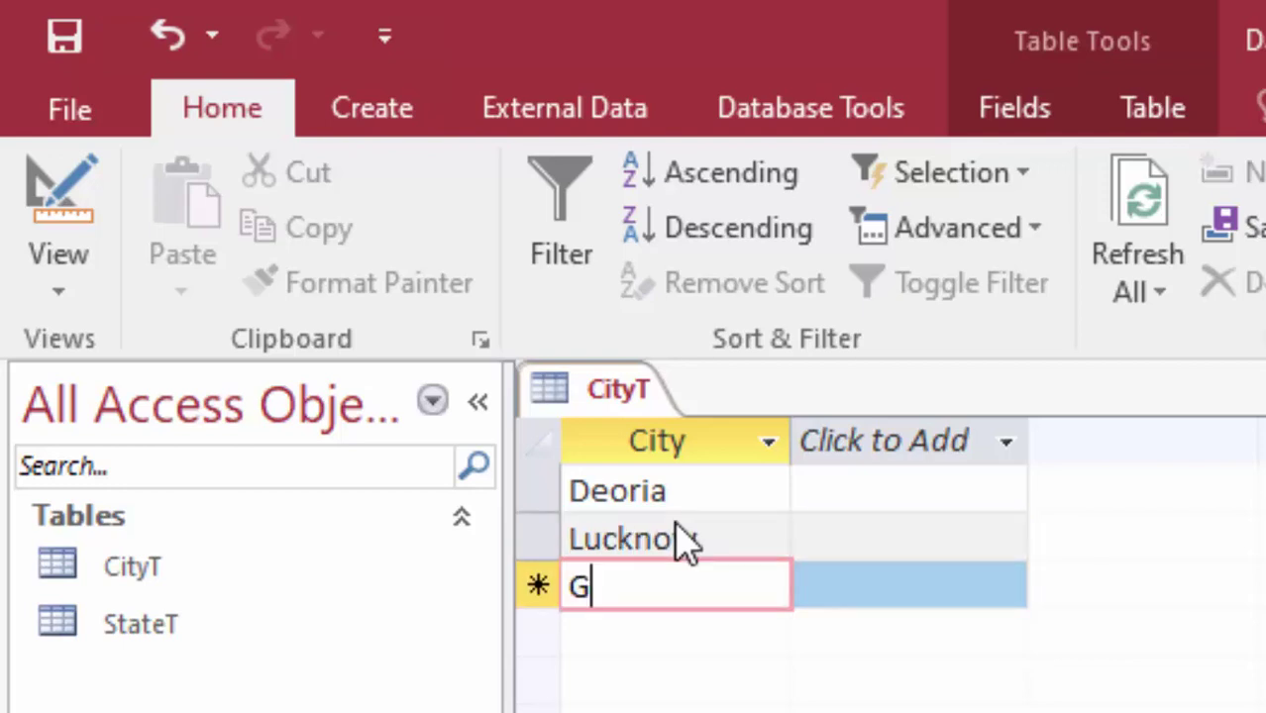
type("ora")
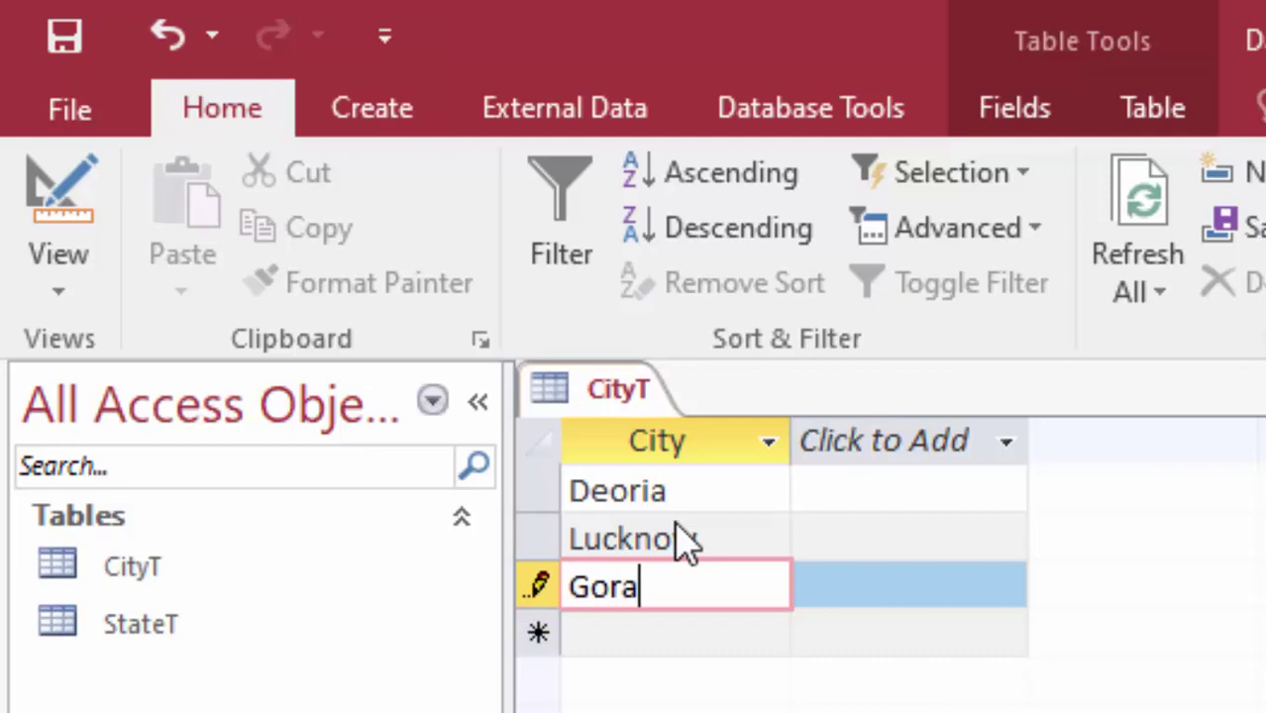
type("khpur")
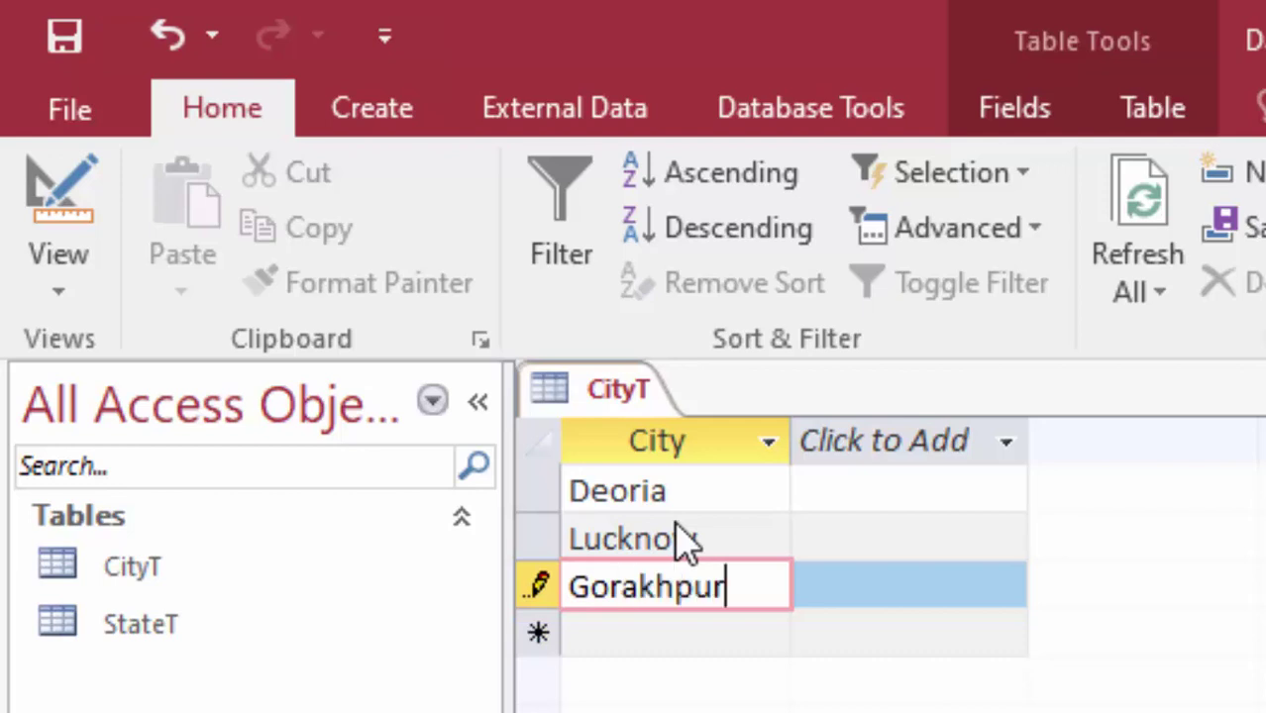
key("Return")
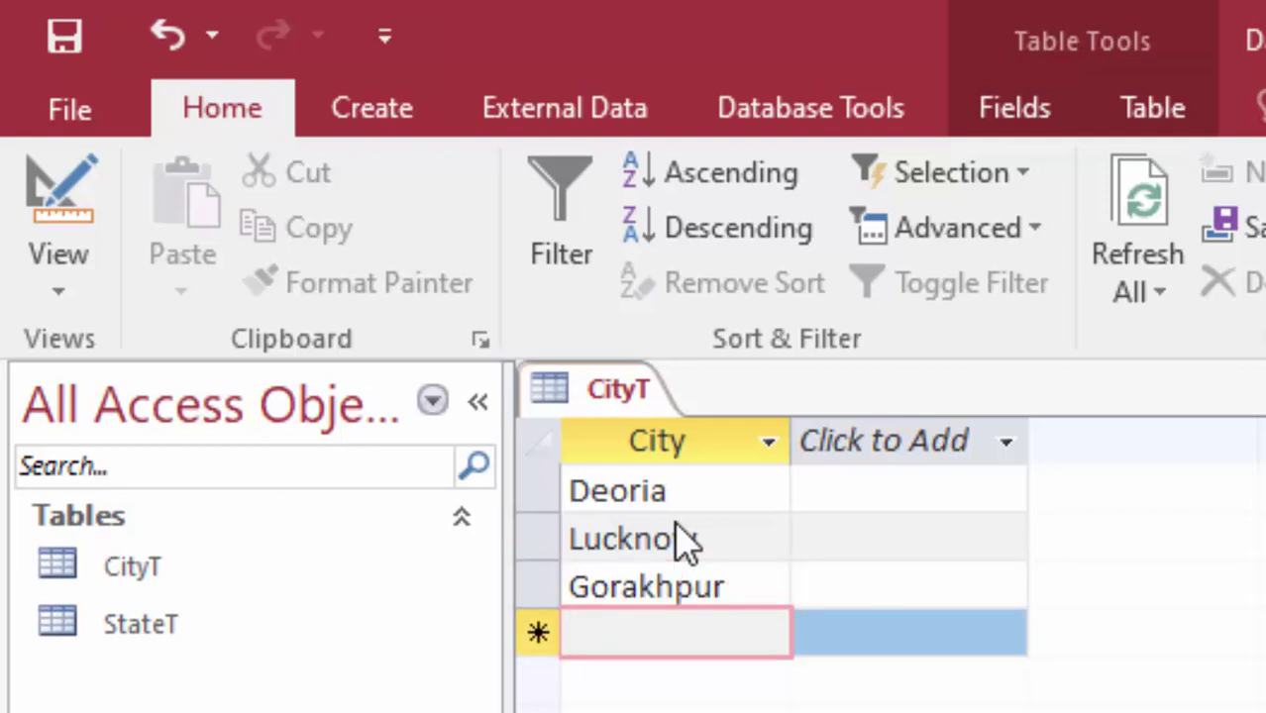
type("Go")
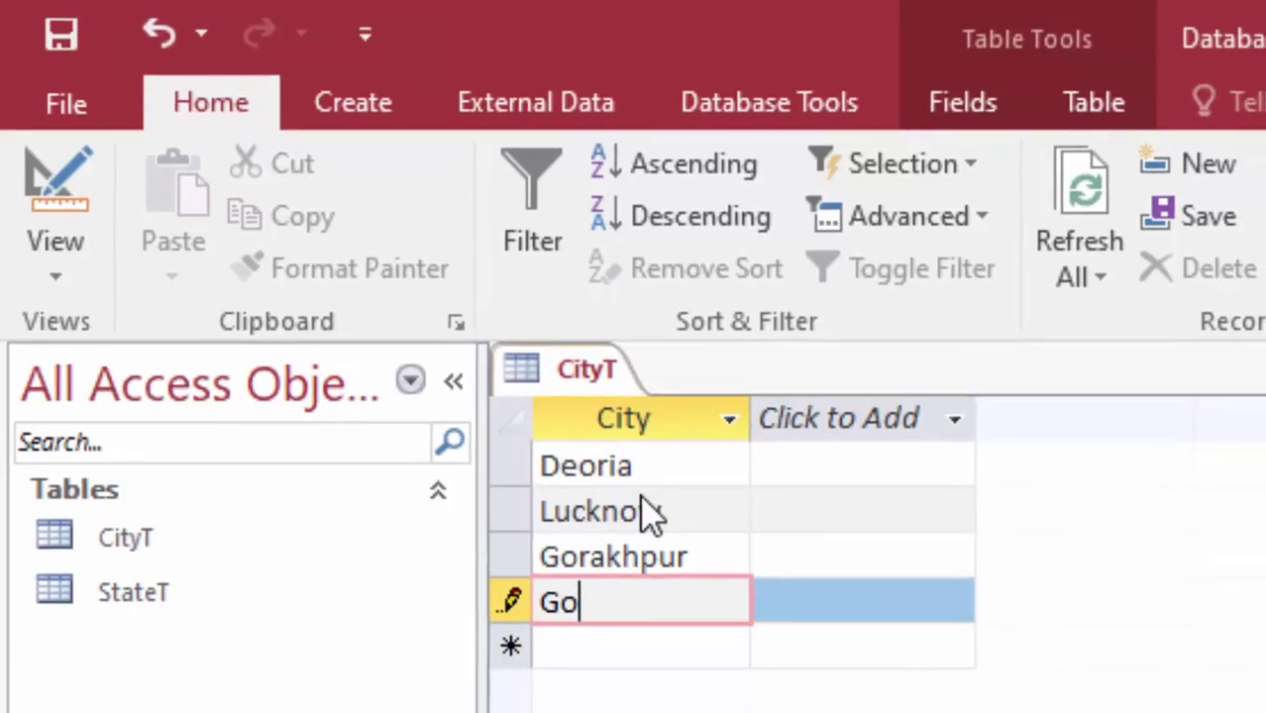
type("nda")
key("Return")
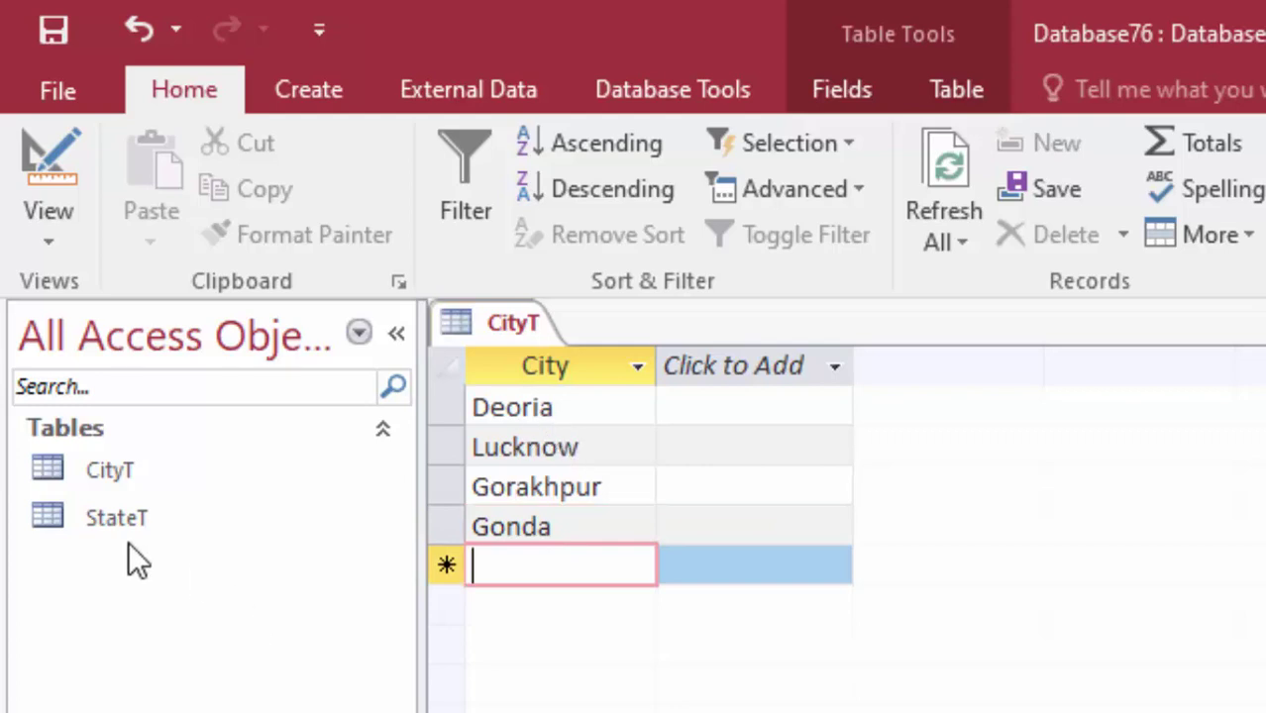
double_click(117, 518)
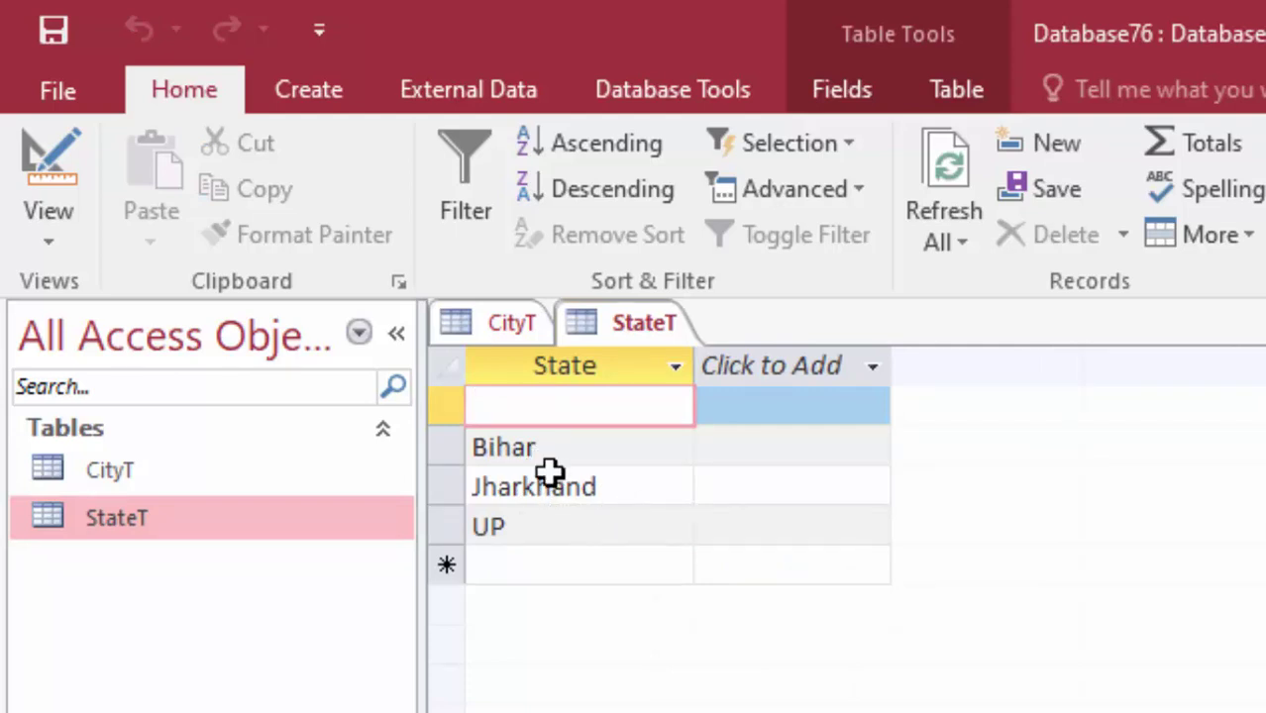
Delete the blank first record from the StateT table
left_click(444, 404)
right_click(446, 410)
left_click(495, 475)
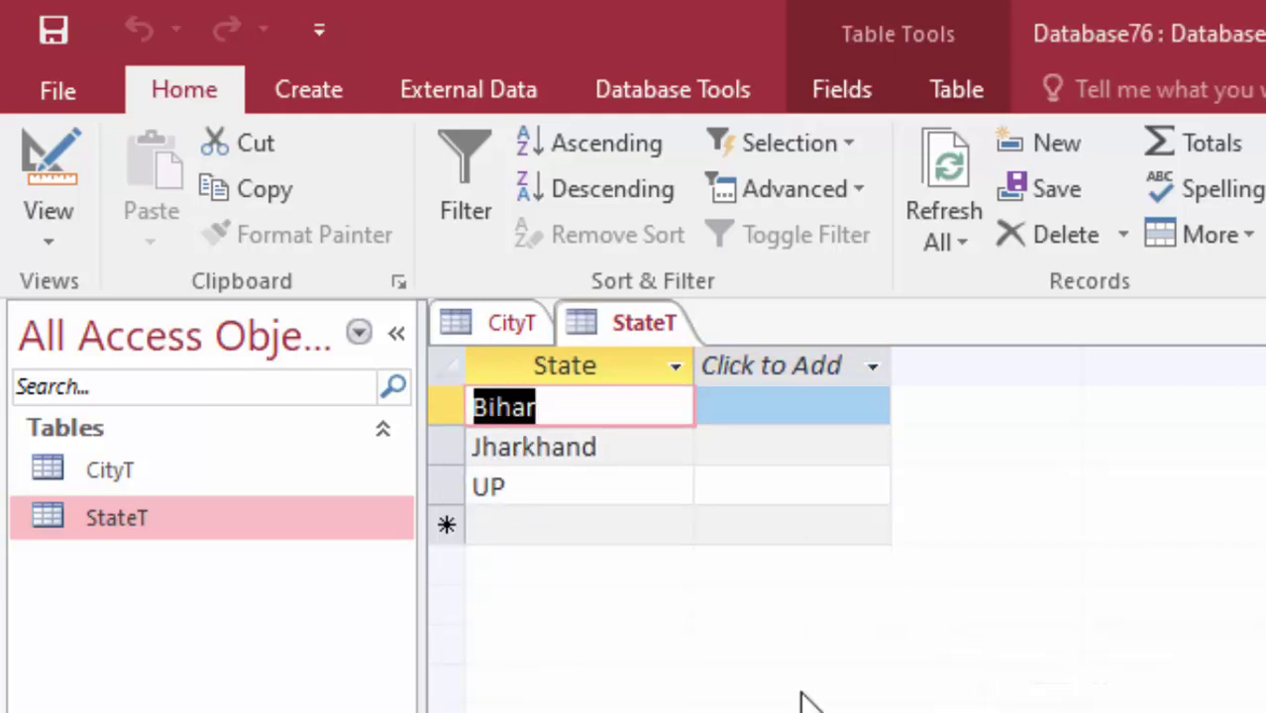
Add the cities Devghar, Ranchi and BoKaro as new records
left_click(557, 485)
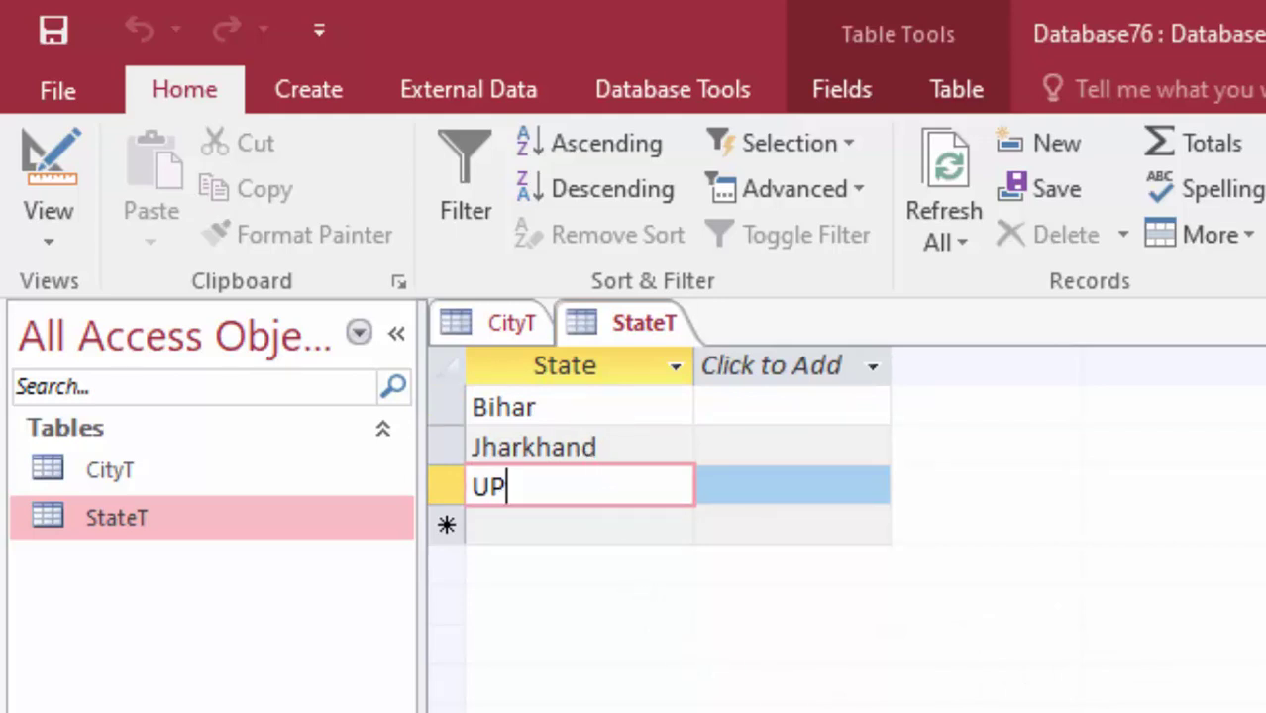
type("Deb")
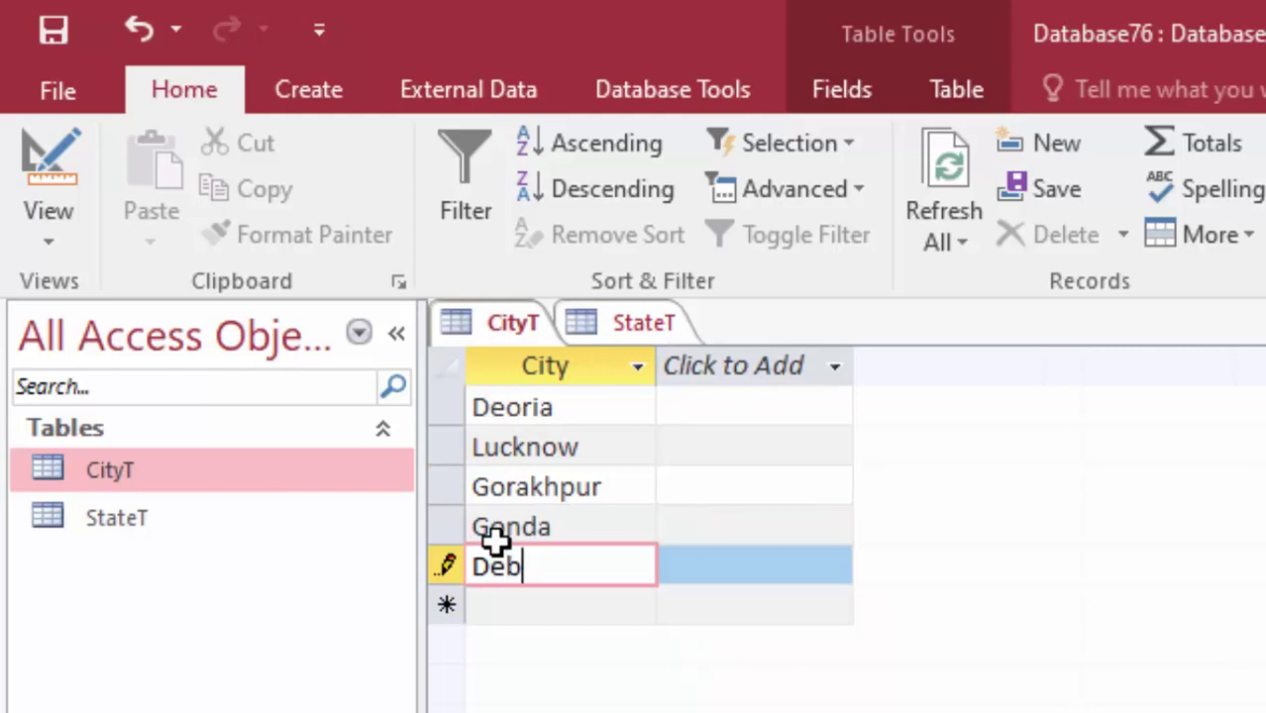
key("BackSpace")
type("vgh")
type("ar")
key("Return")
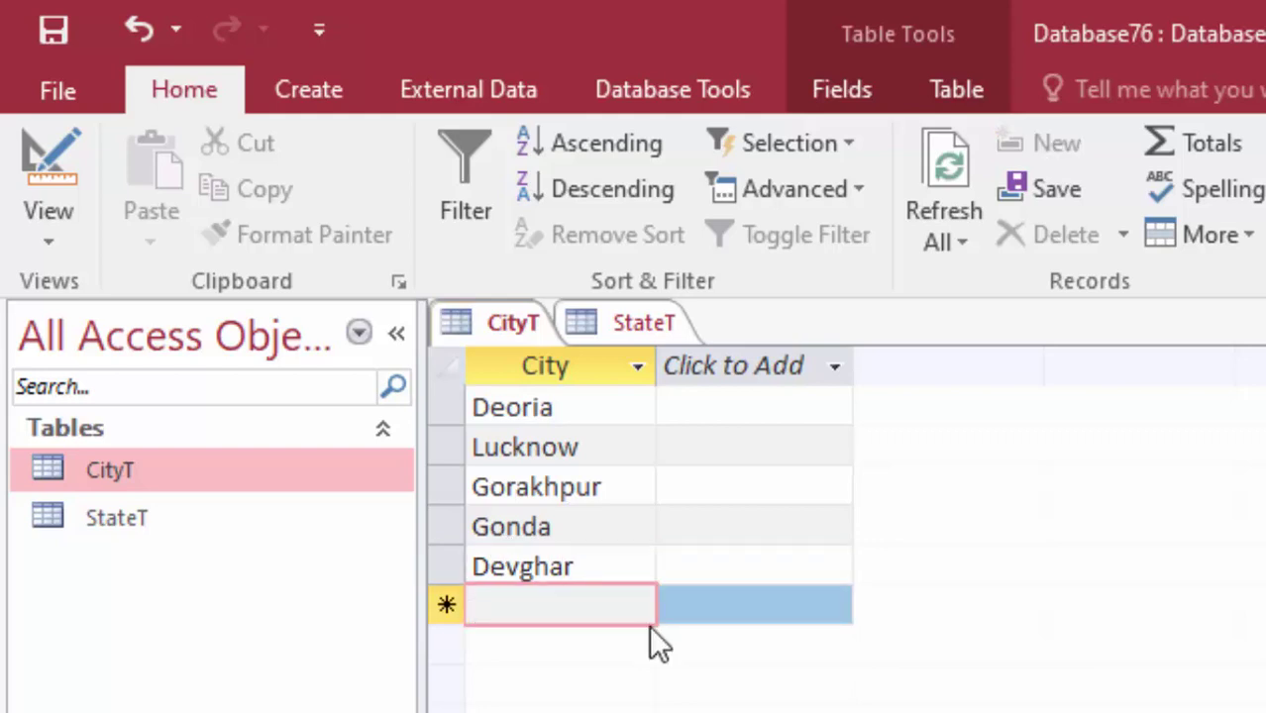
type("Ranch")
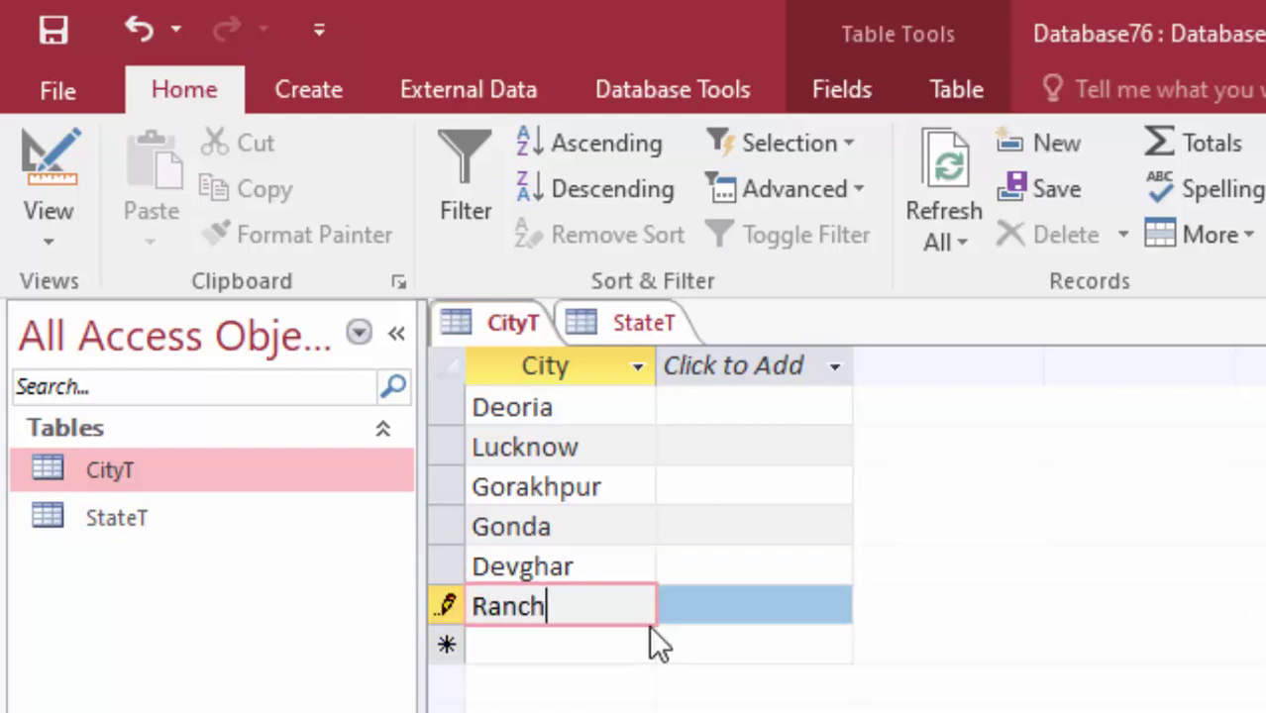
type("i")
key("Return")
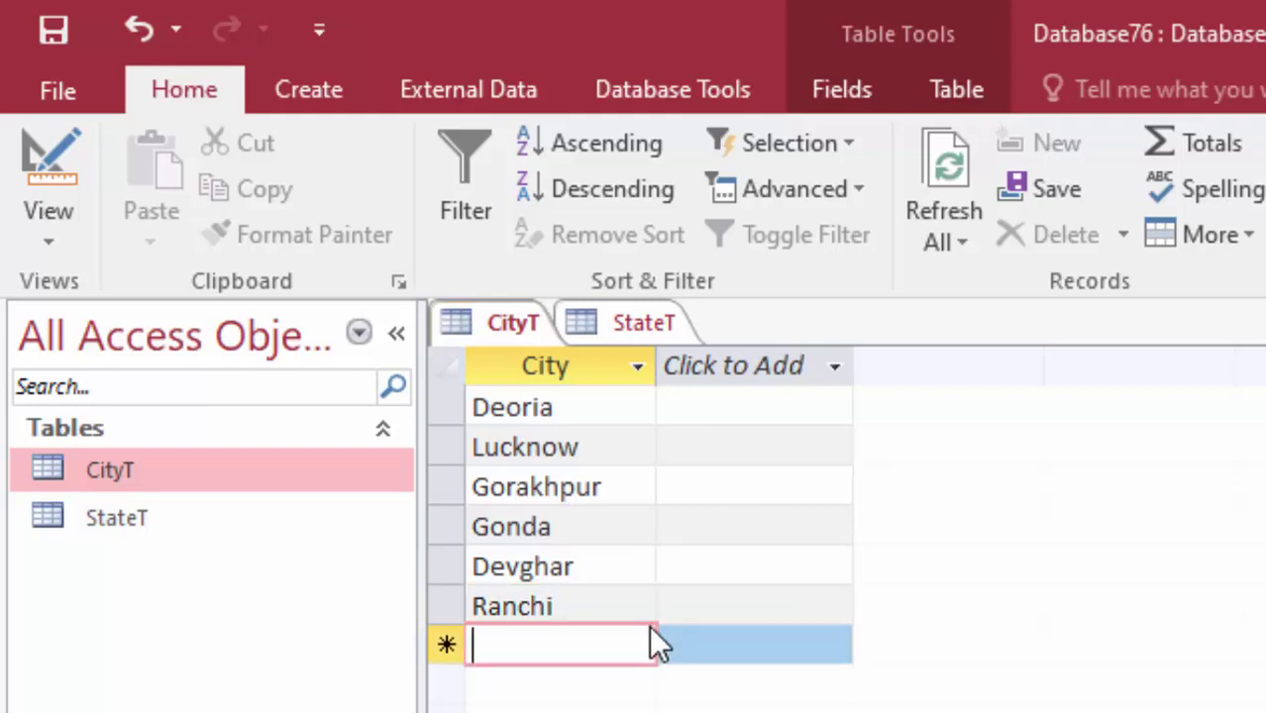
type("Bo")
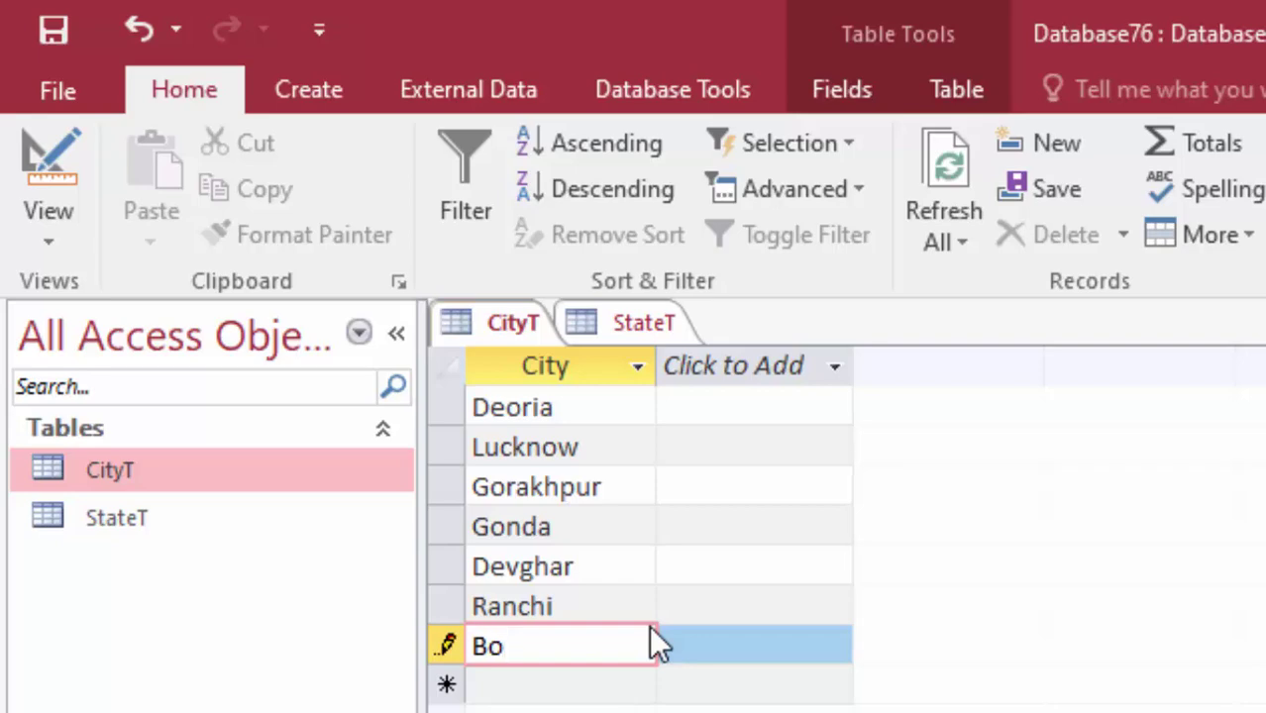
type("Ka")
type("ro")
key("Return")
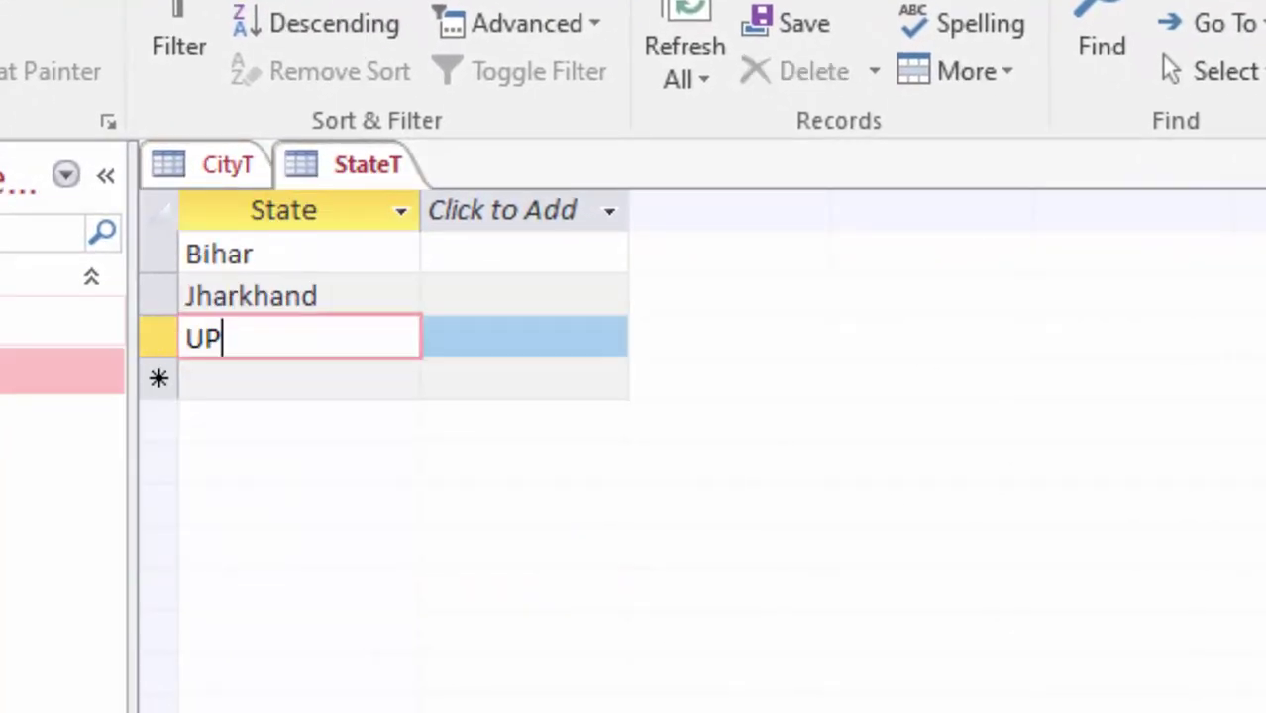
Return to CityT, add Patna, `Siwan and Chhapra, and save the table
double_click(59, 319)
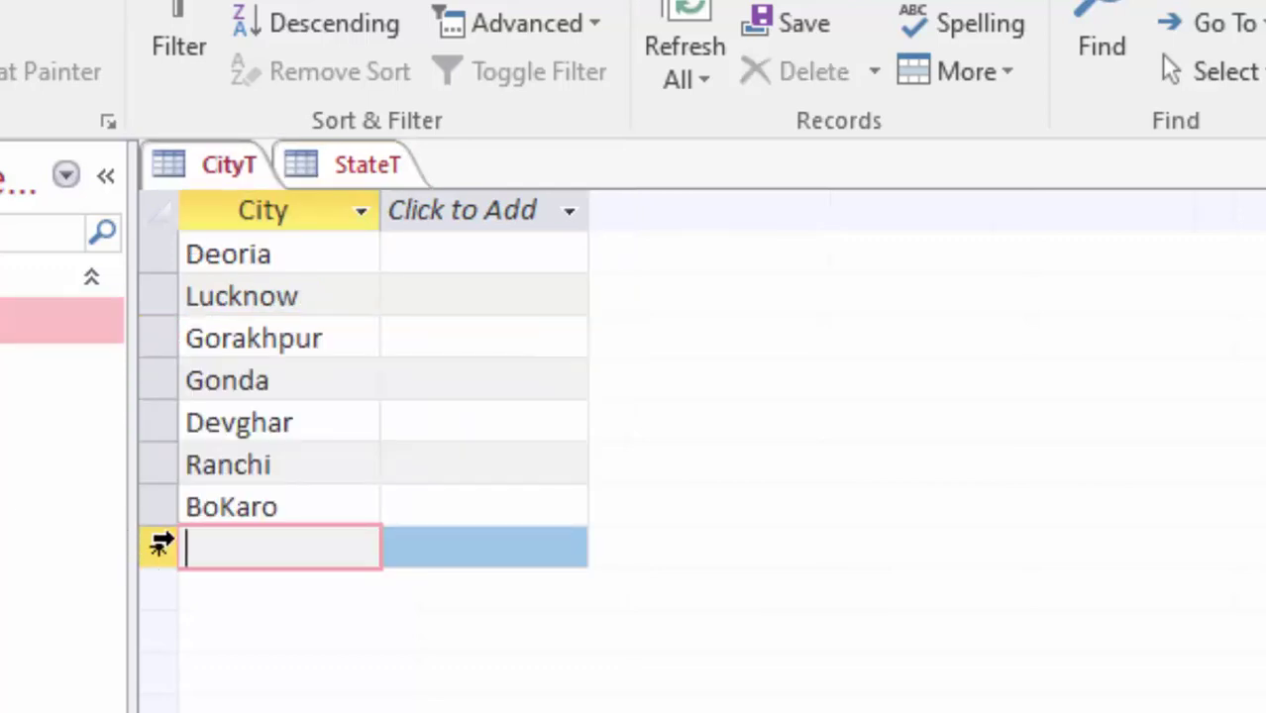
type("P")
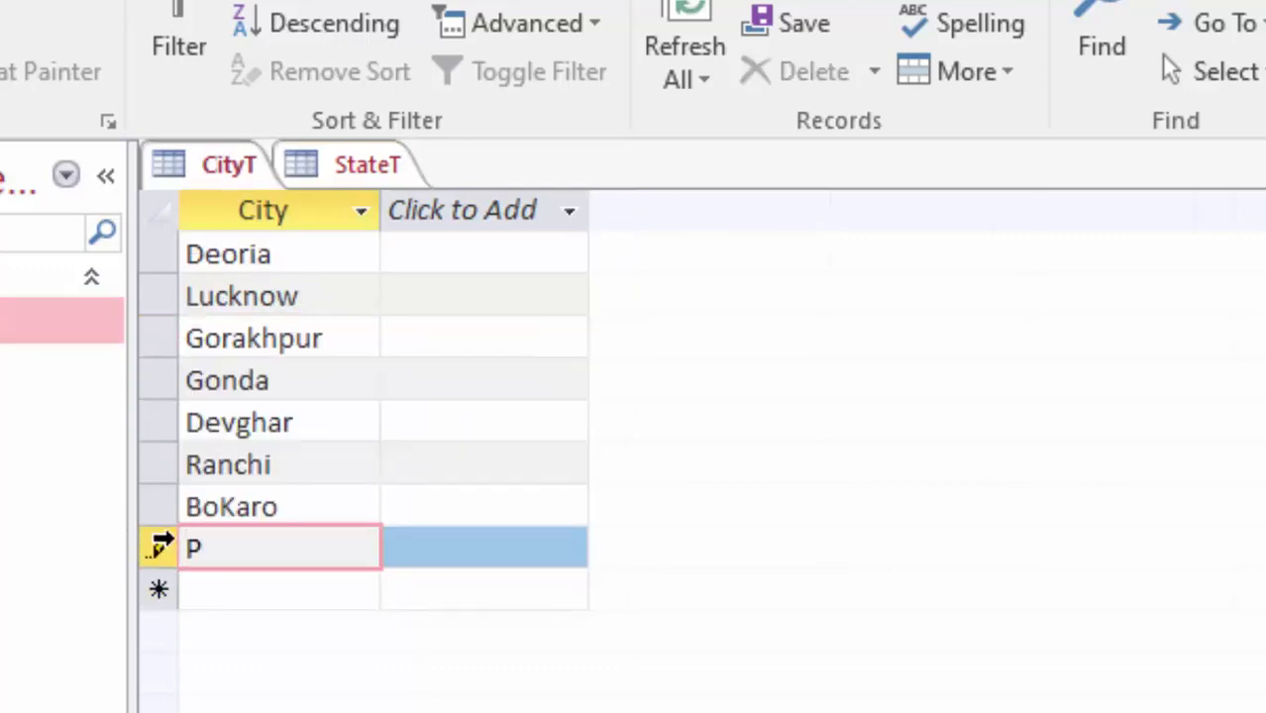
type("atna")
key("Return")
type("`")
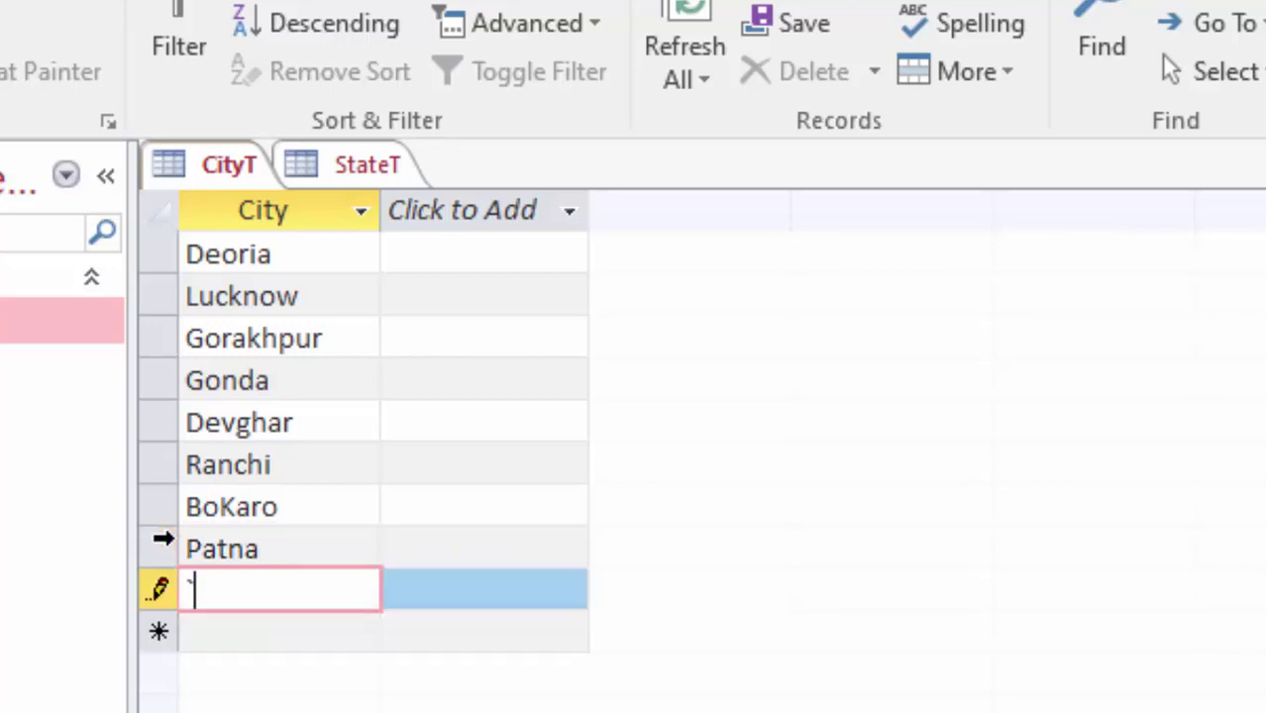
type("Si")
type("wan")
key("Return")
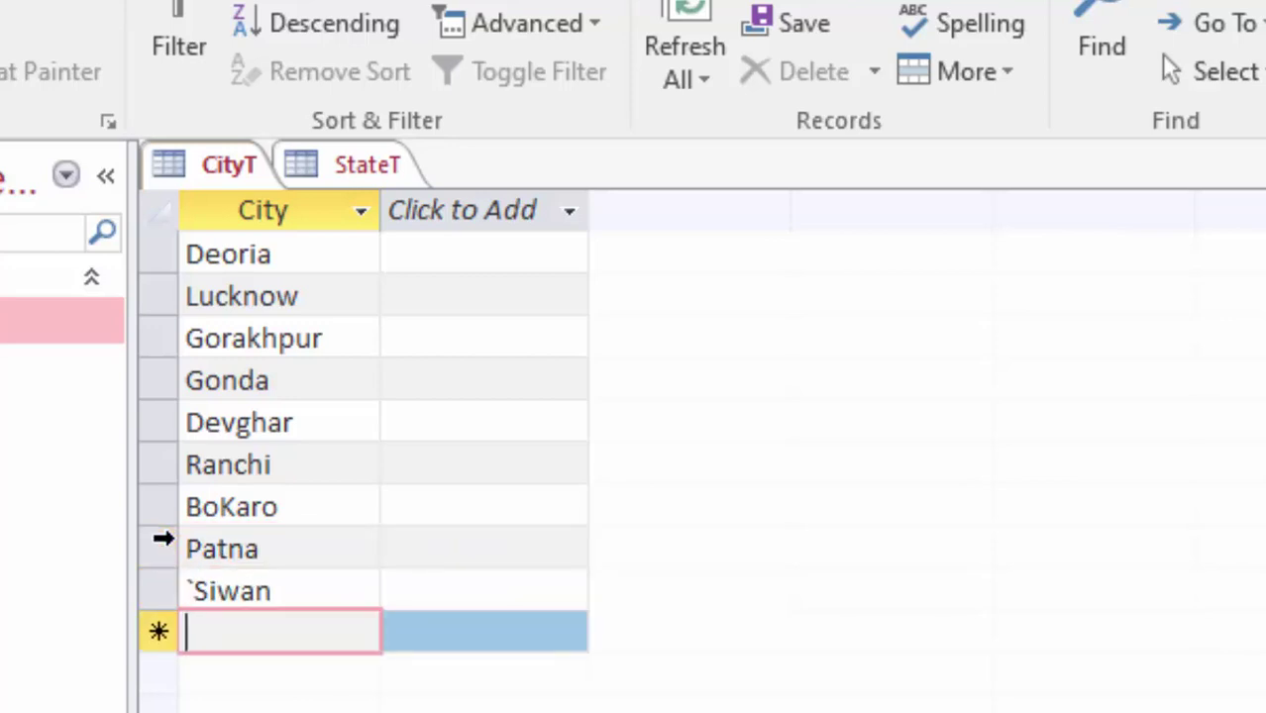
type("Ch")
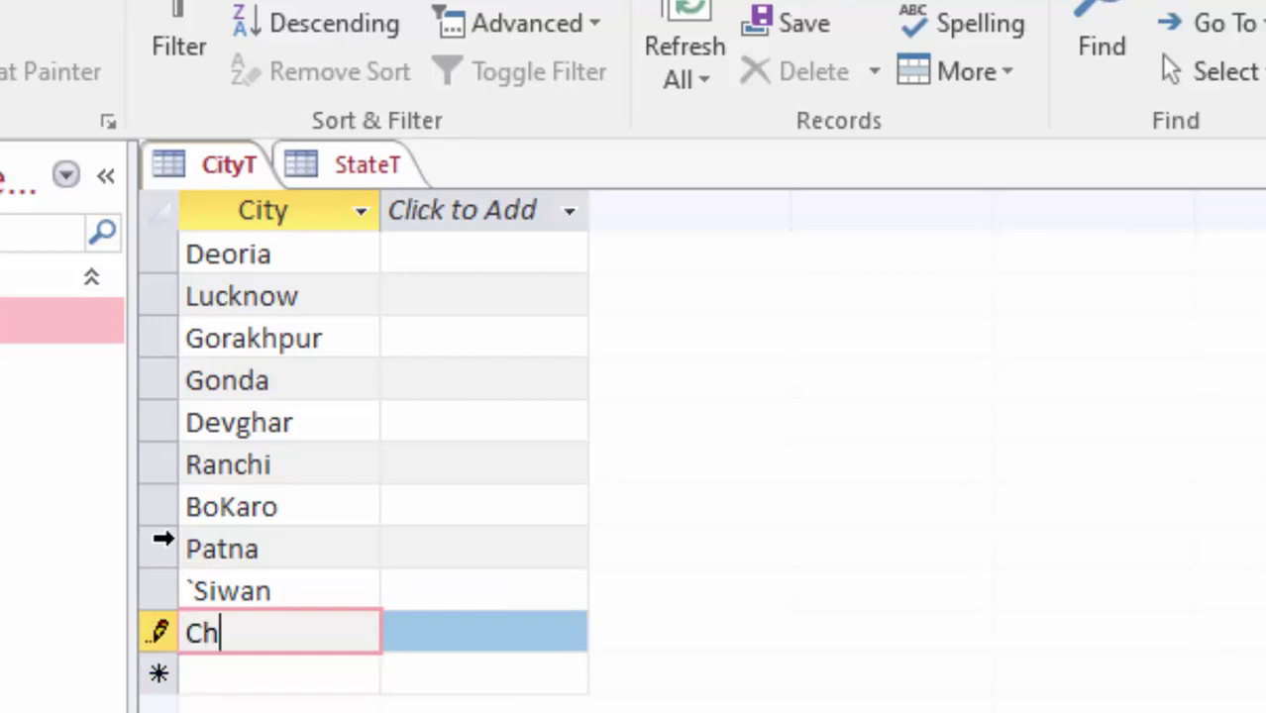
type("hapra")
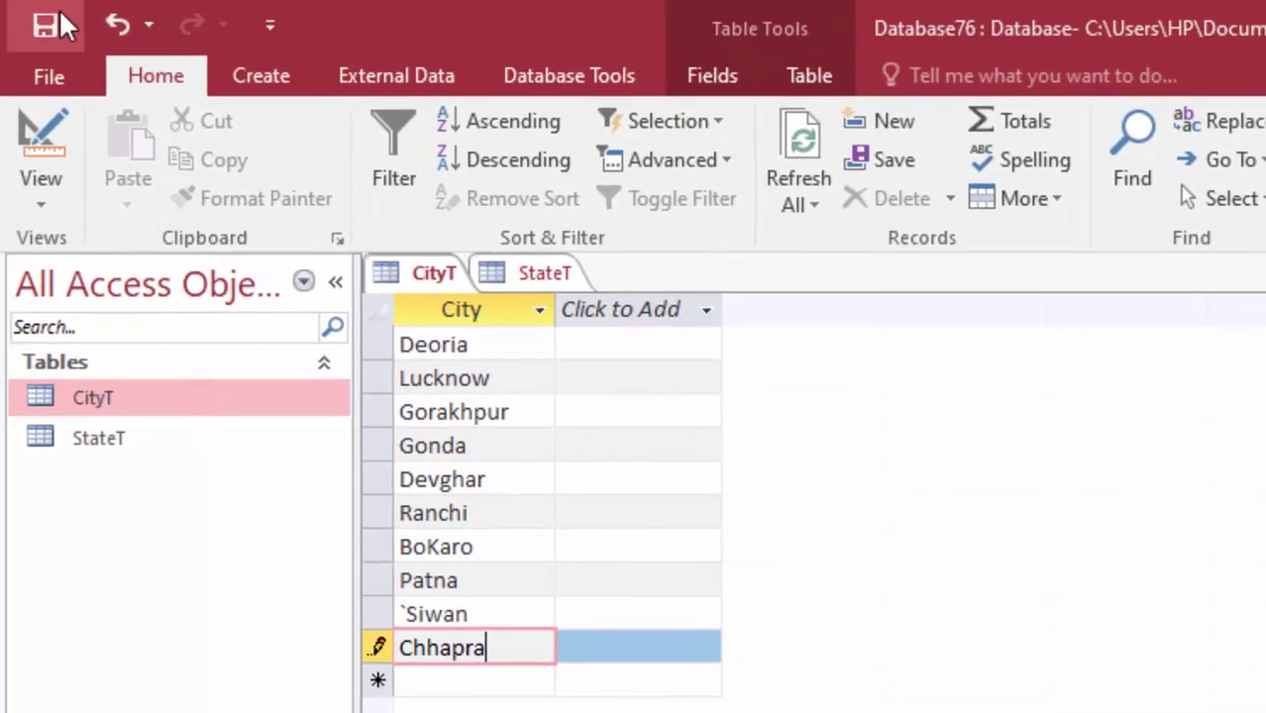
left_click(44, 25)
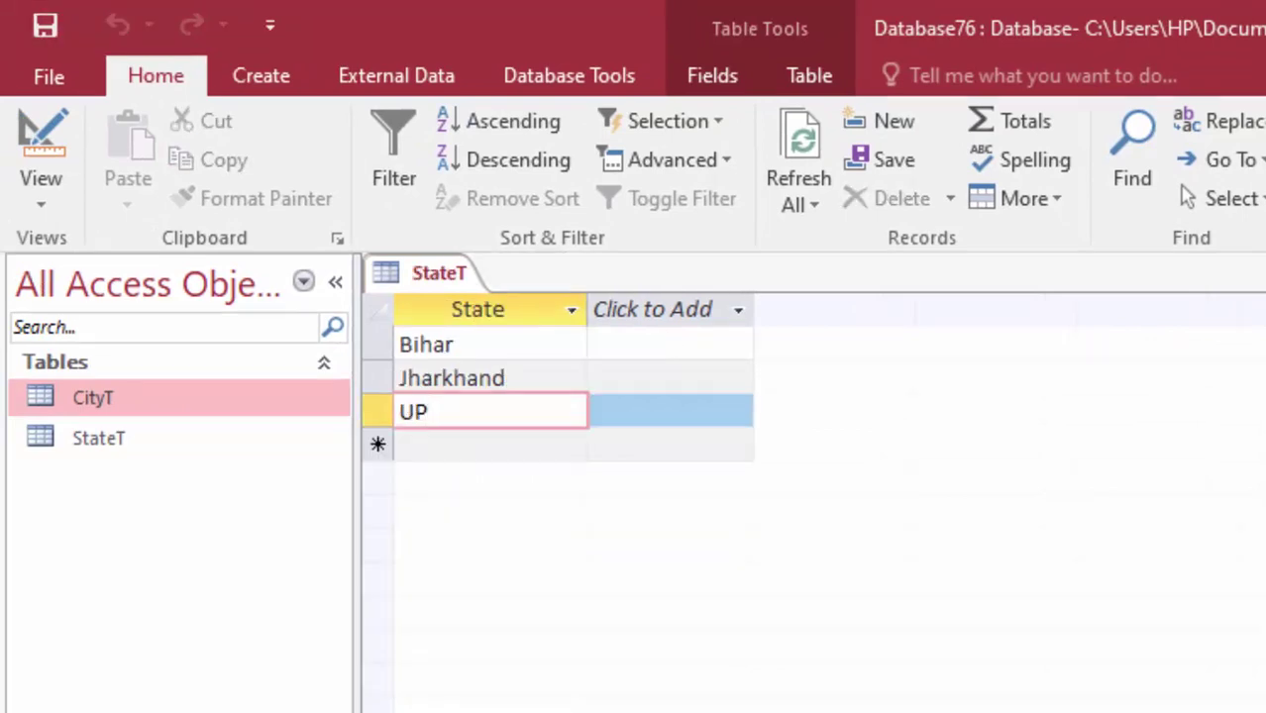
Close the open tables and reopen StateT and CityT from the navigation pane
key("ctrl+w")
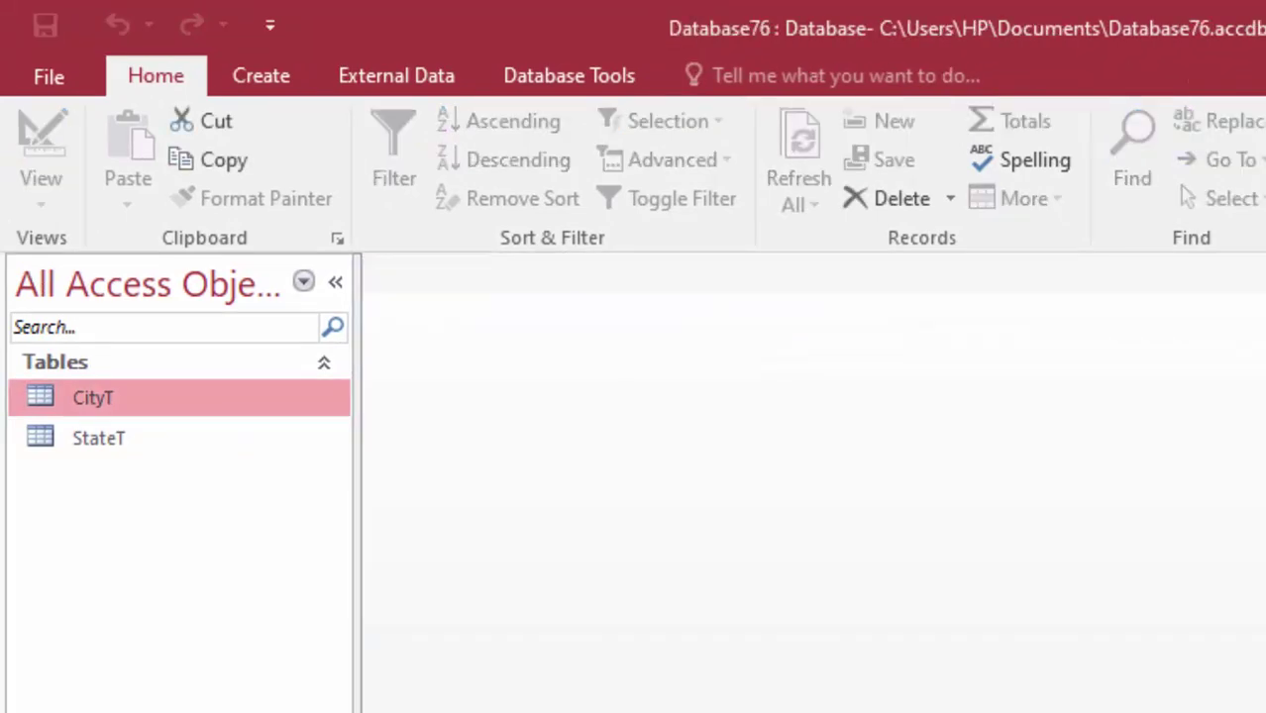
double_click(137, 439)
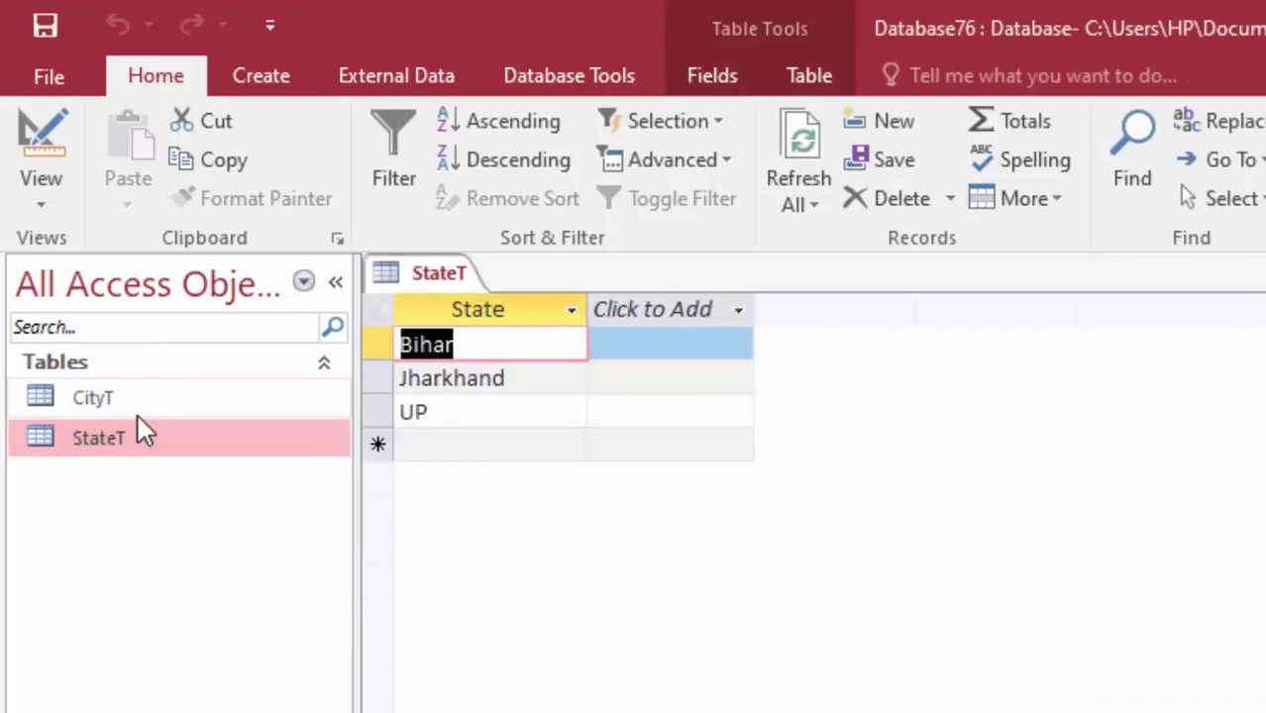
double_click(138, 408)
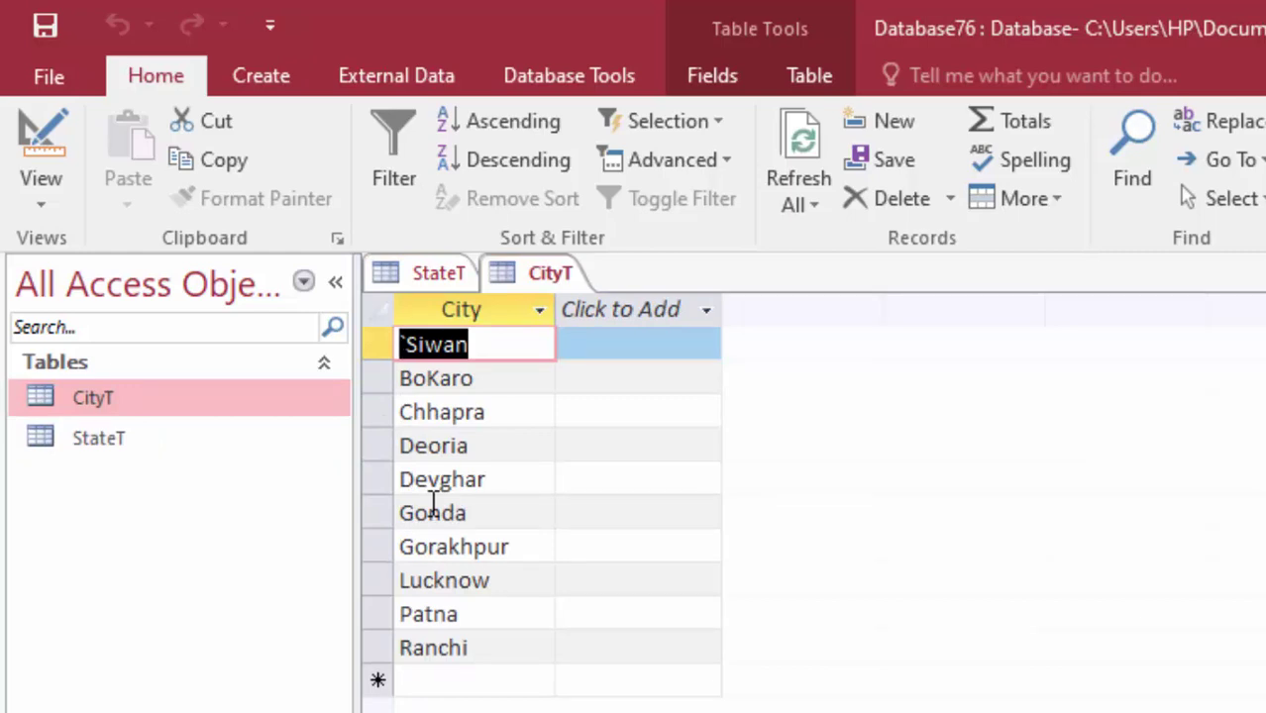
left_click(261, 75)
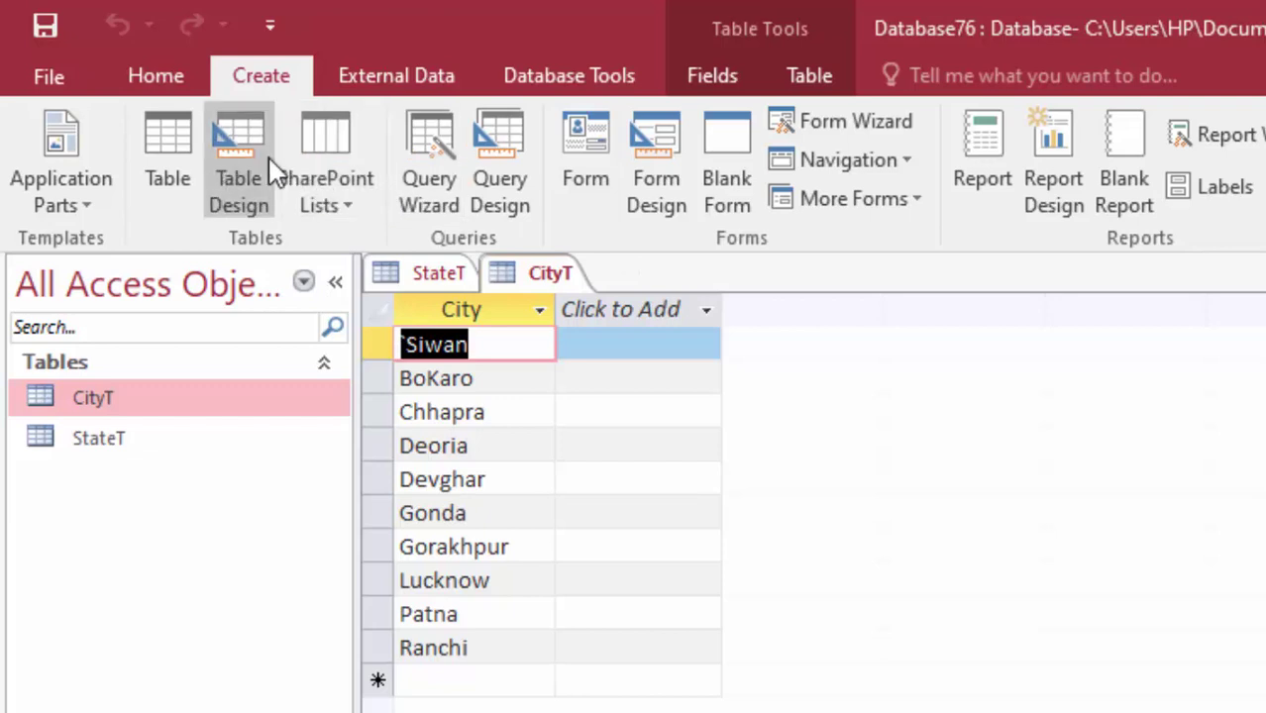
Create a new blank table and switch it to Design View, bringing up the Save As prompt
left_click(175, 137)
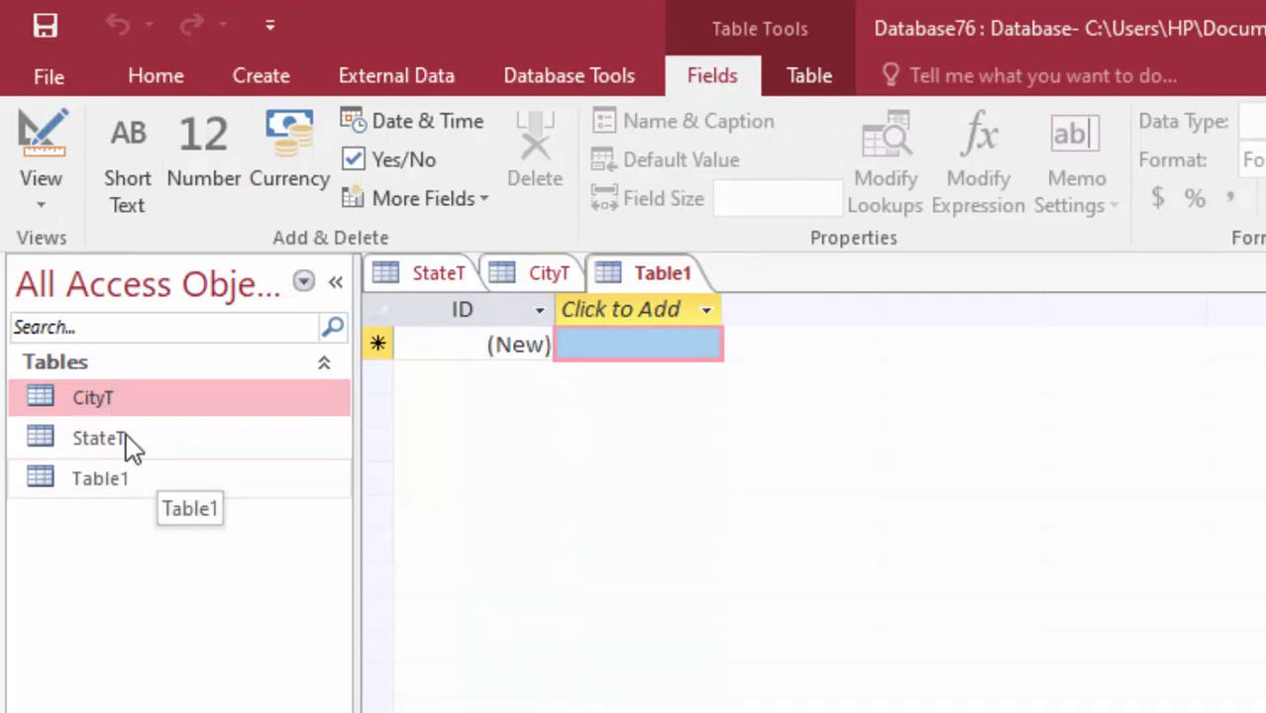
left_click(40, 188)
left_click(129, 342)
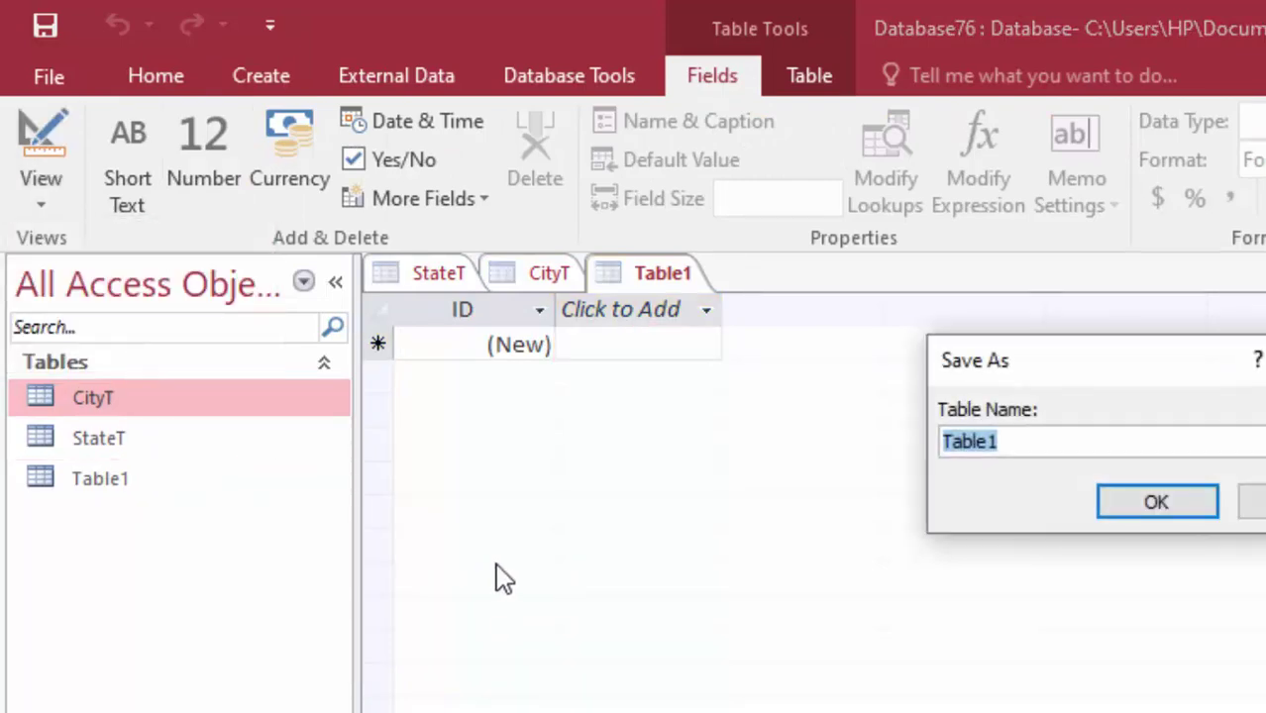
Save the new table under the name 'City and State'
key("BackSpace")
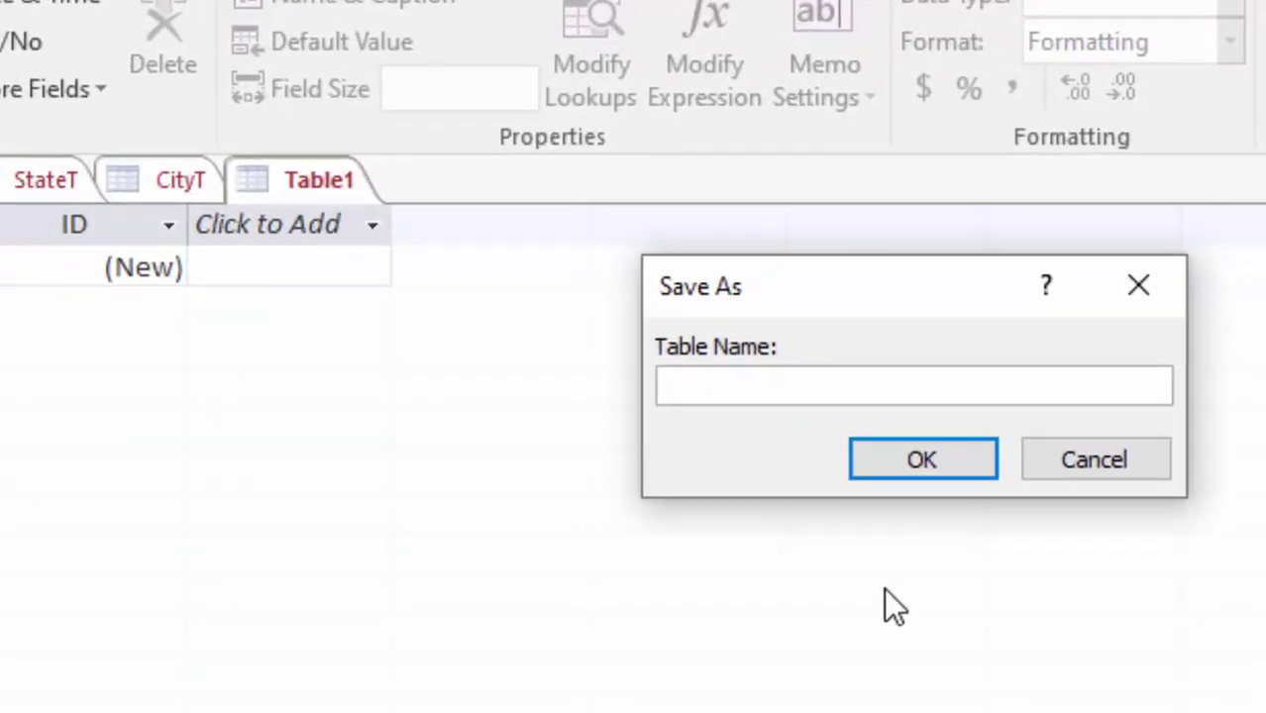
type("C")
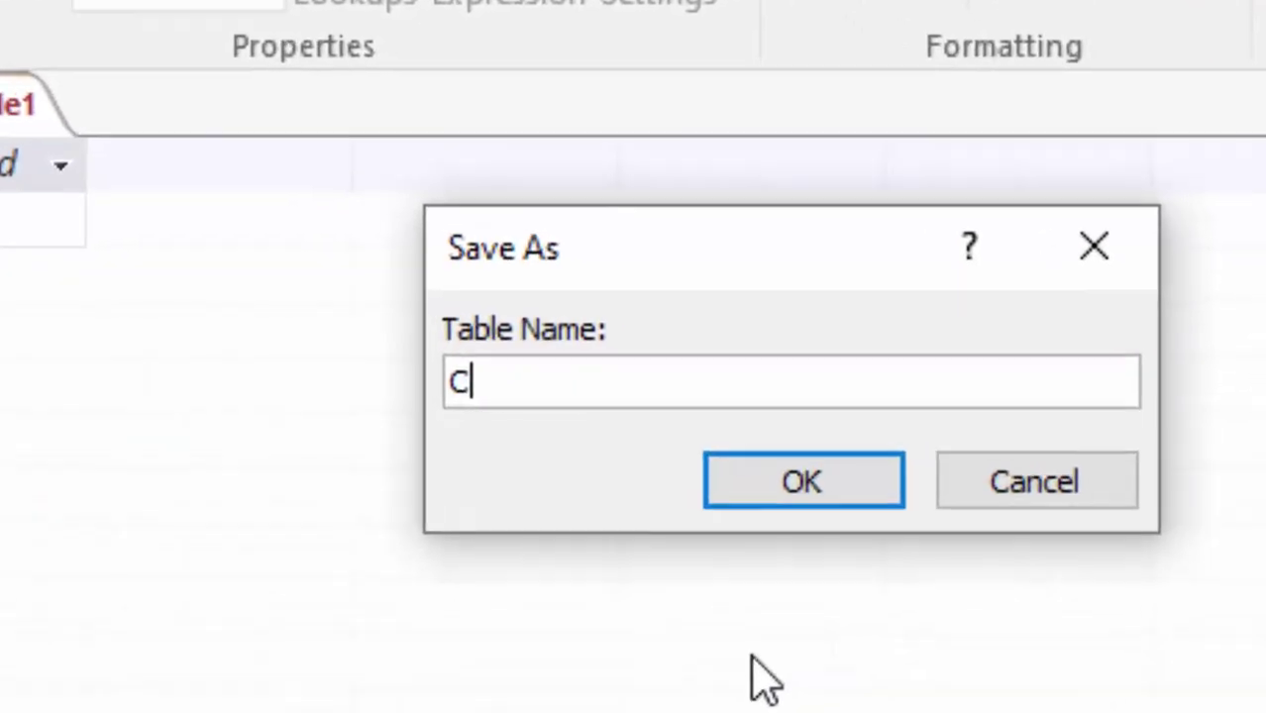
type("ity ")
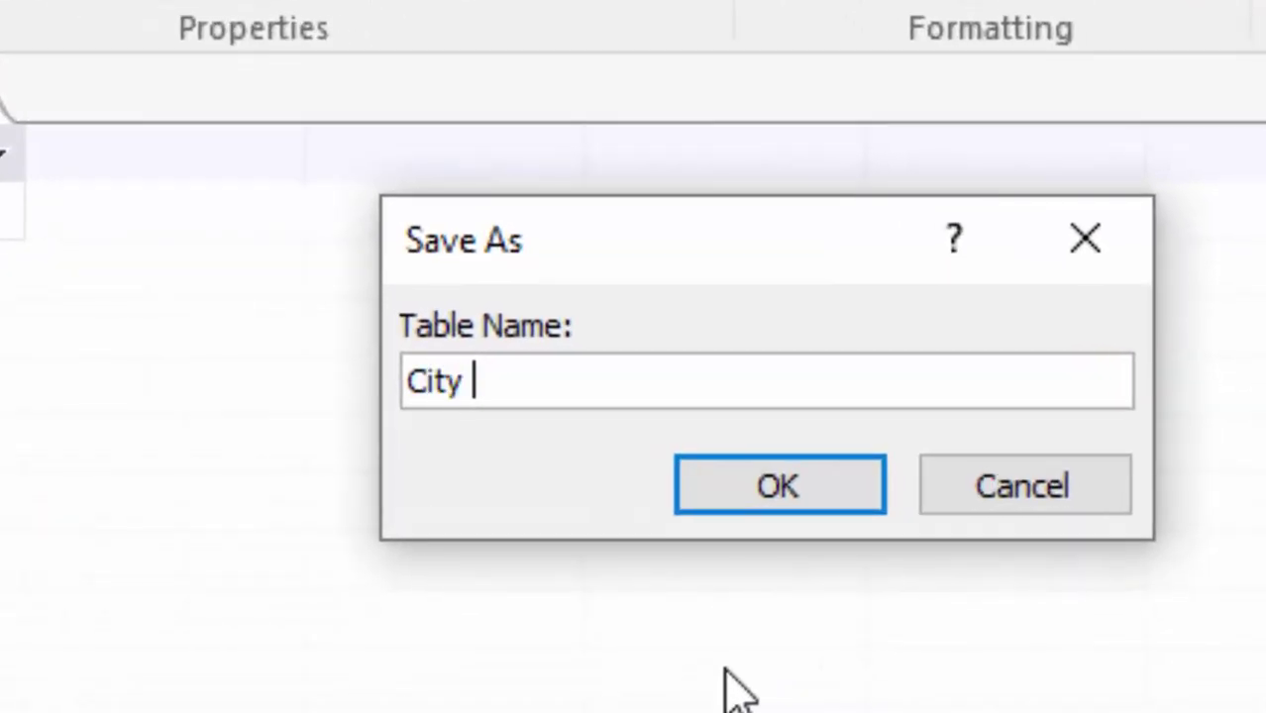
type("and ")
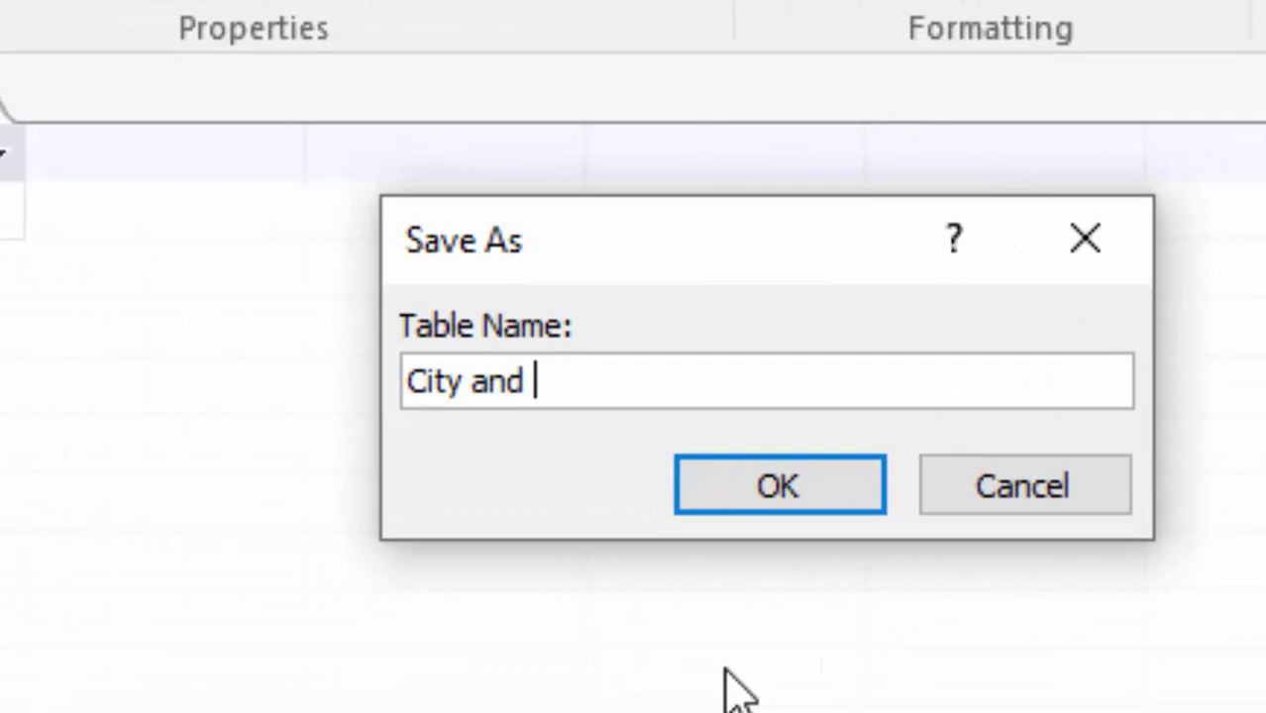
type("Stat")
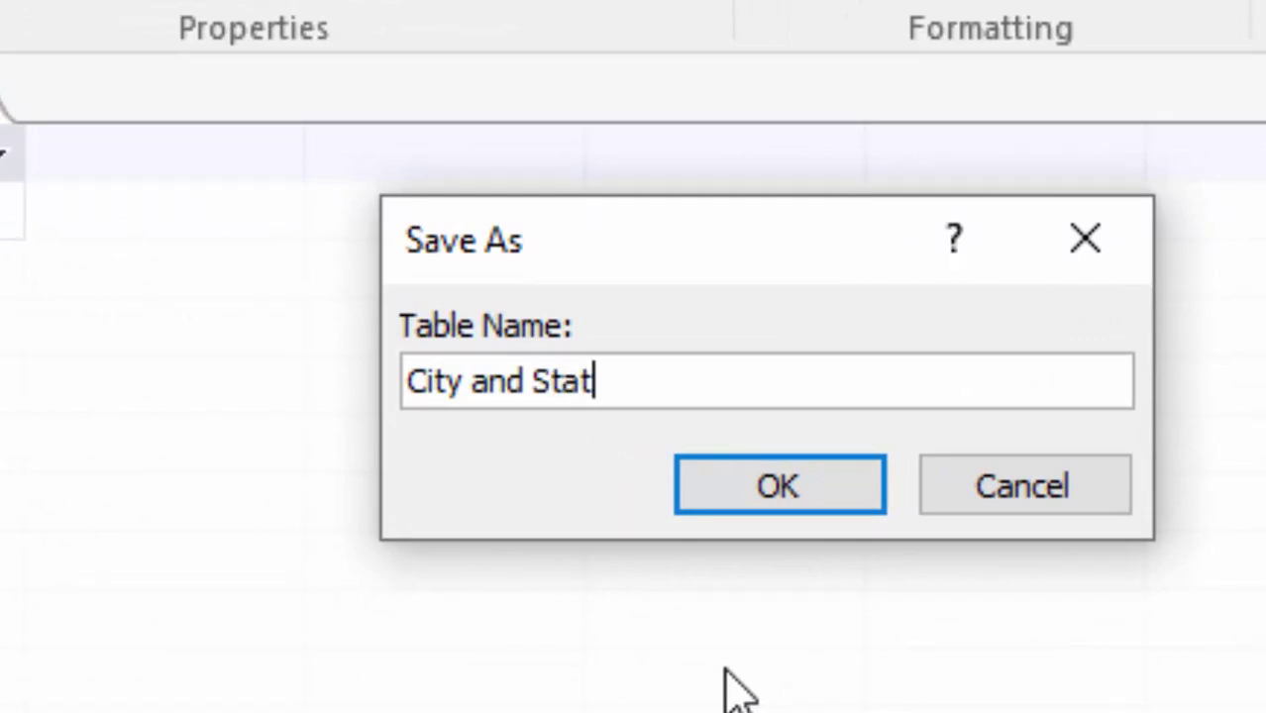
type("e")
key("Return")
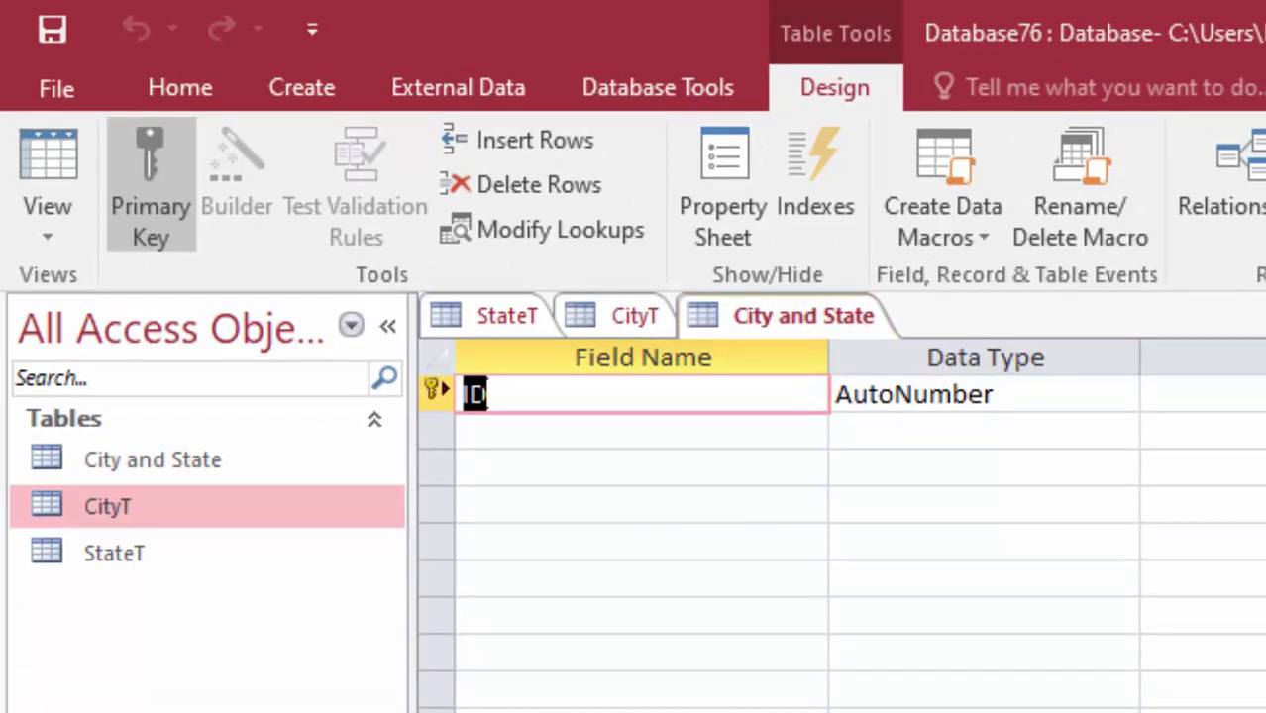
Rename the ID field to id and add a second field named State
left_click_drag(500, 396, 438, 394)
key("Delete")
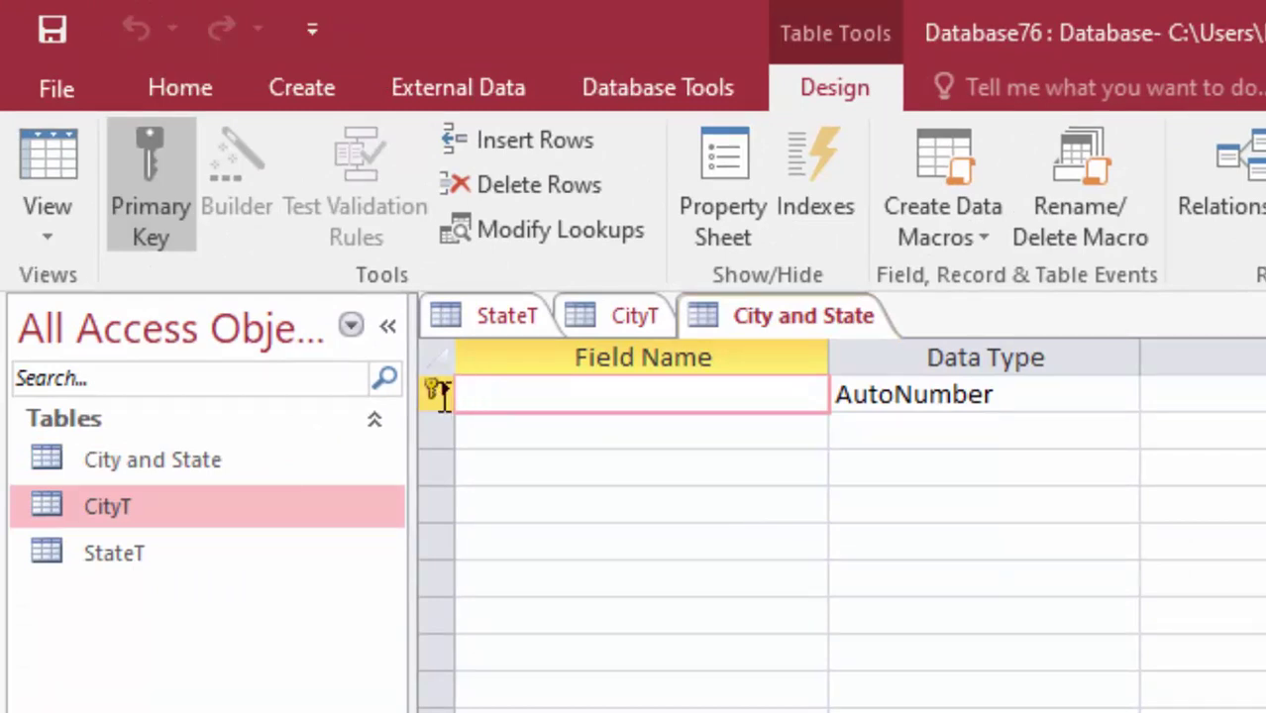
type("S")
key("BackSpace")
type("id")
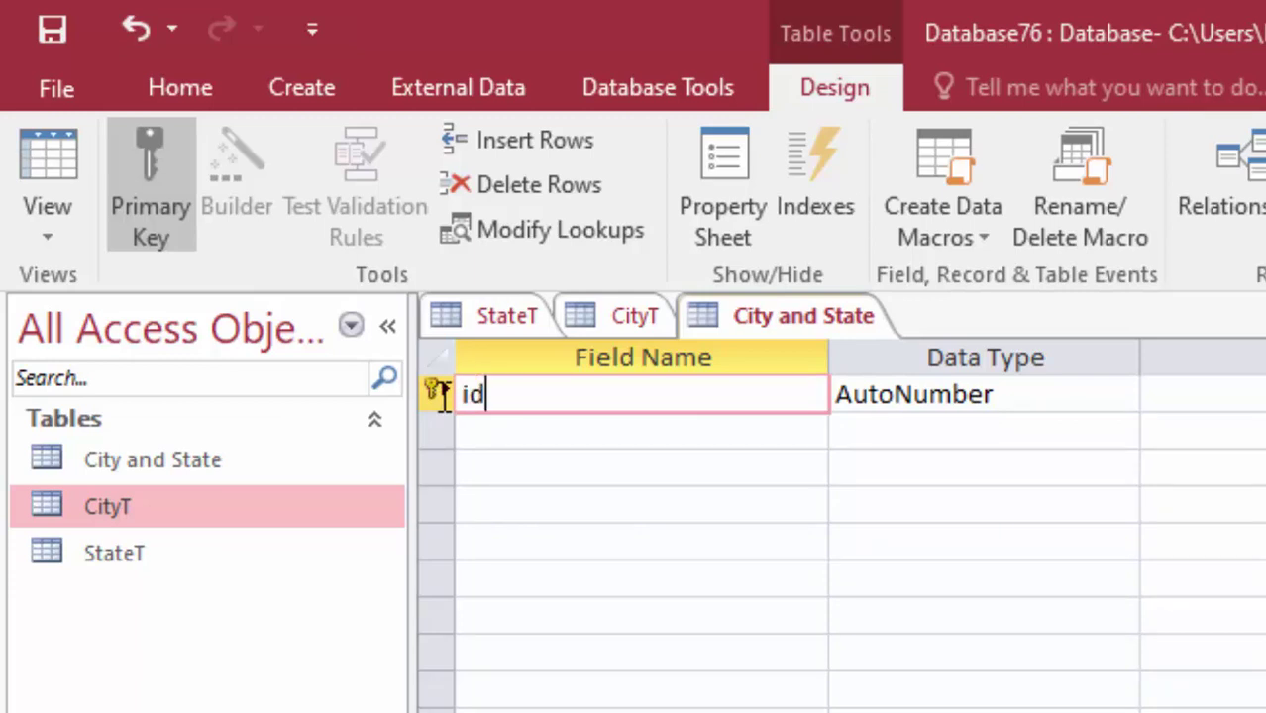
key("Tab")
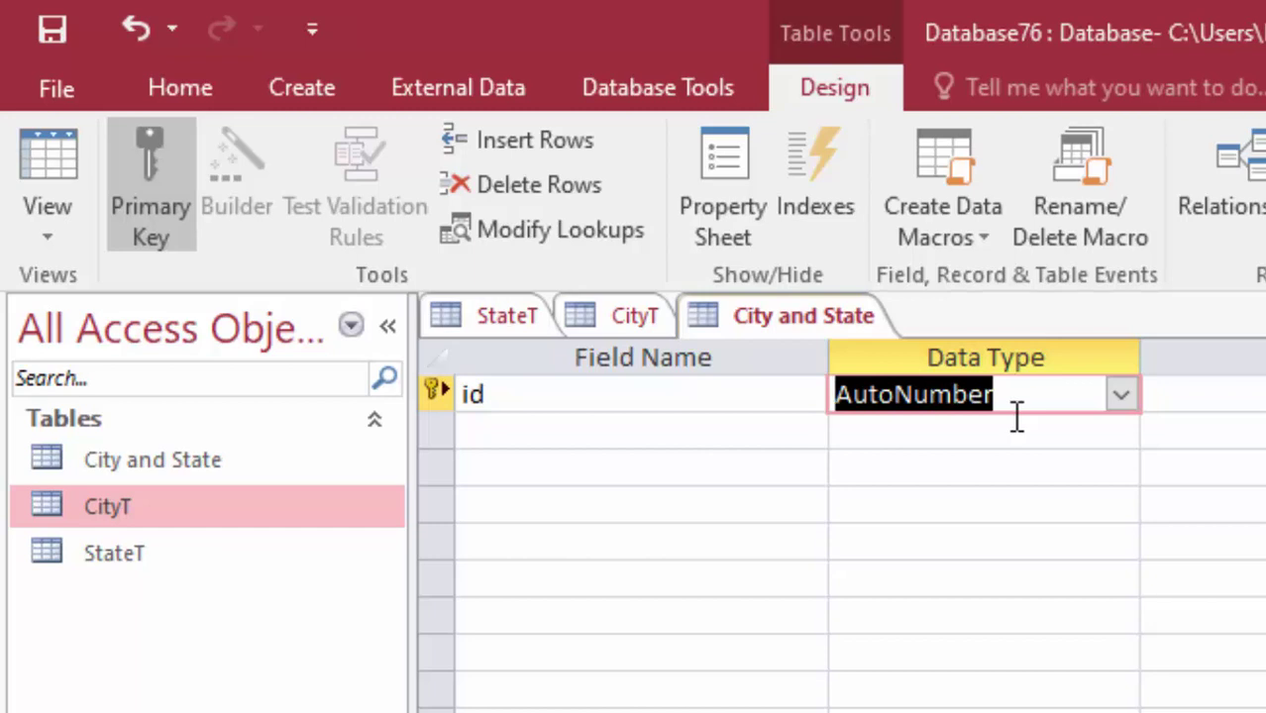
left_click(545, 424)
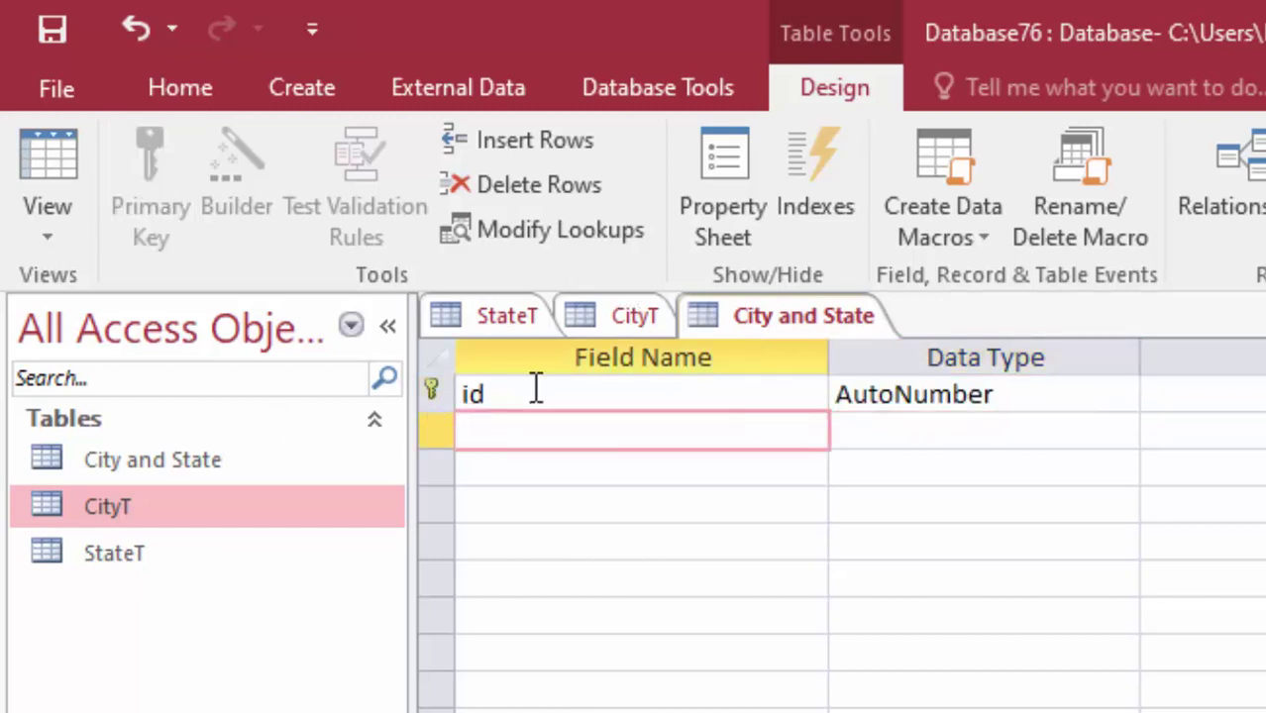
type("S")
type("tate")
key("Tab")
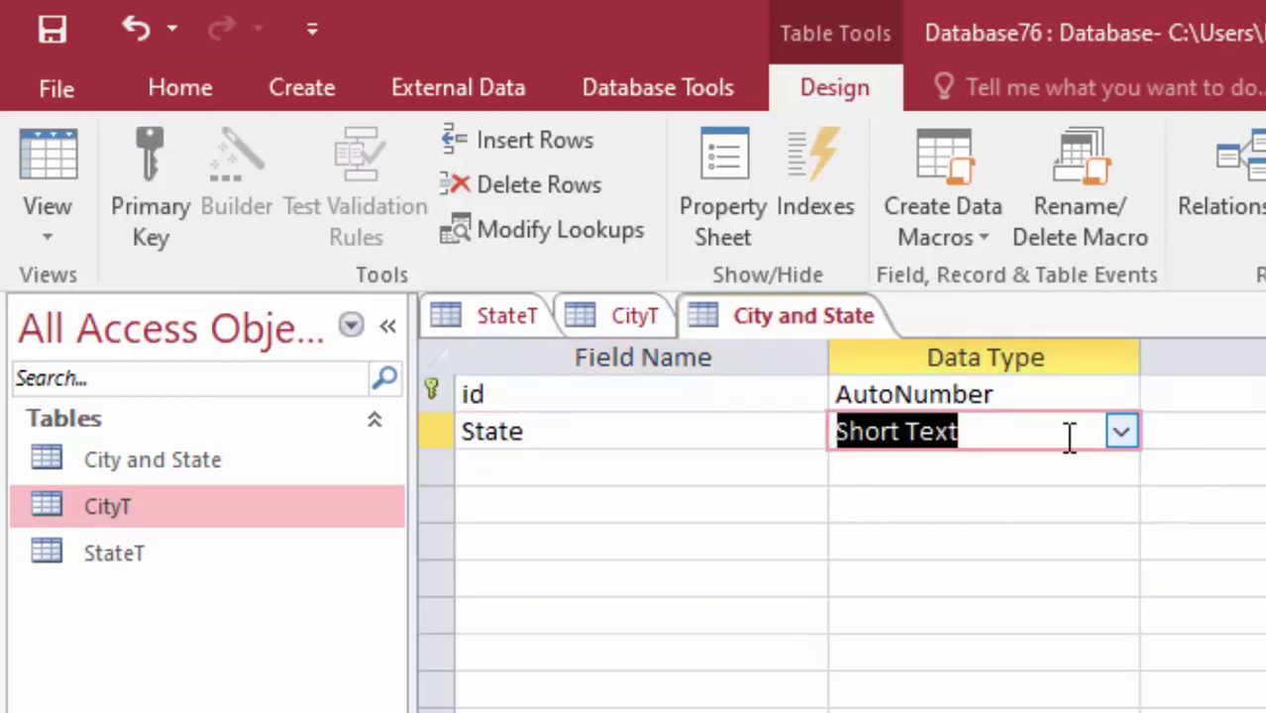
Set the State field's data type to Lookup Wizard, taking values from another table
left_click(1119, 434)
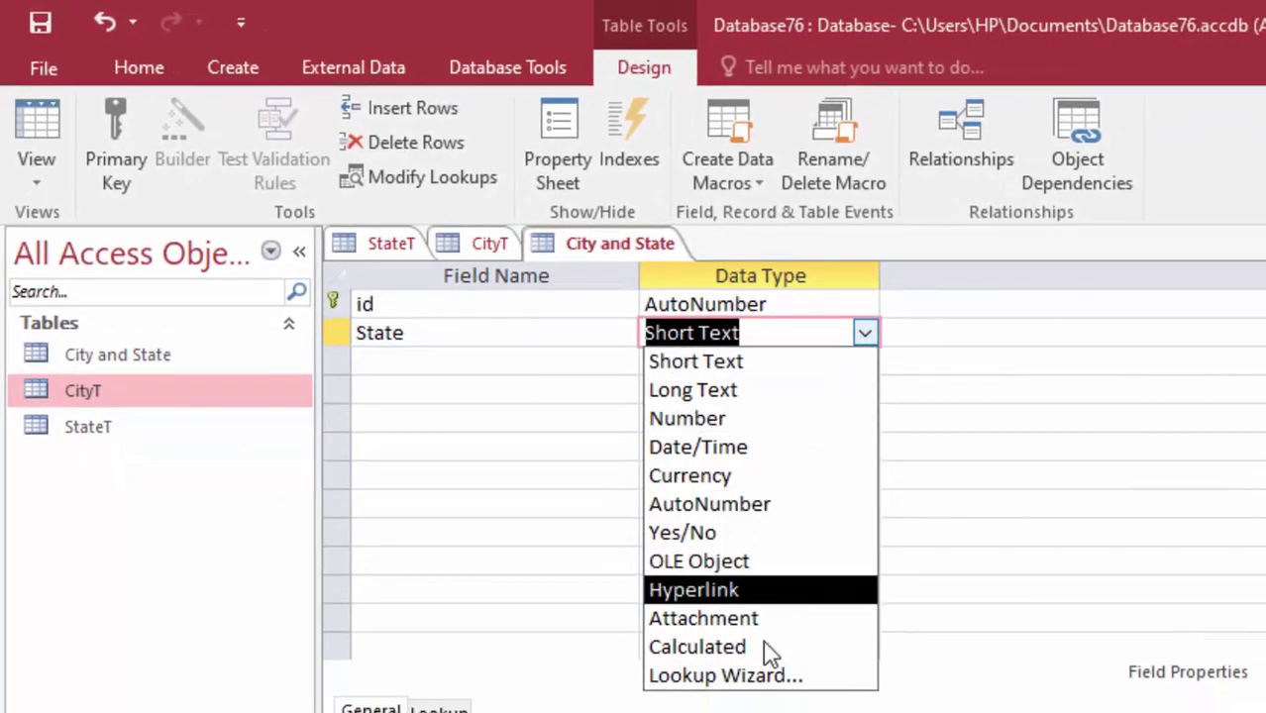
left_click(750, 678)
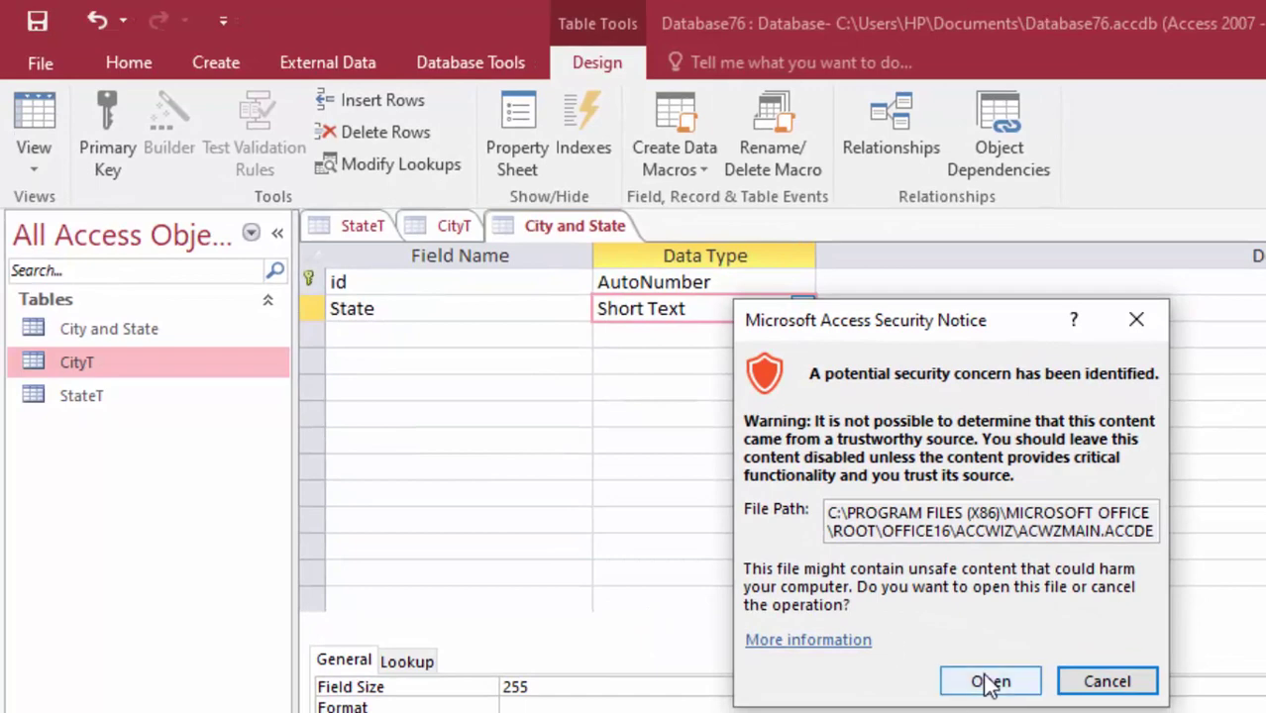
left_click(990, 680)
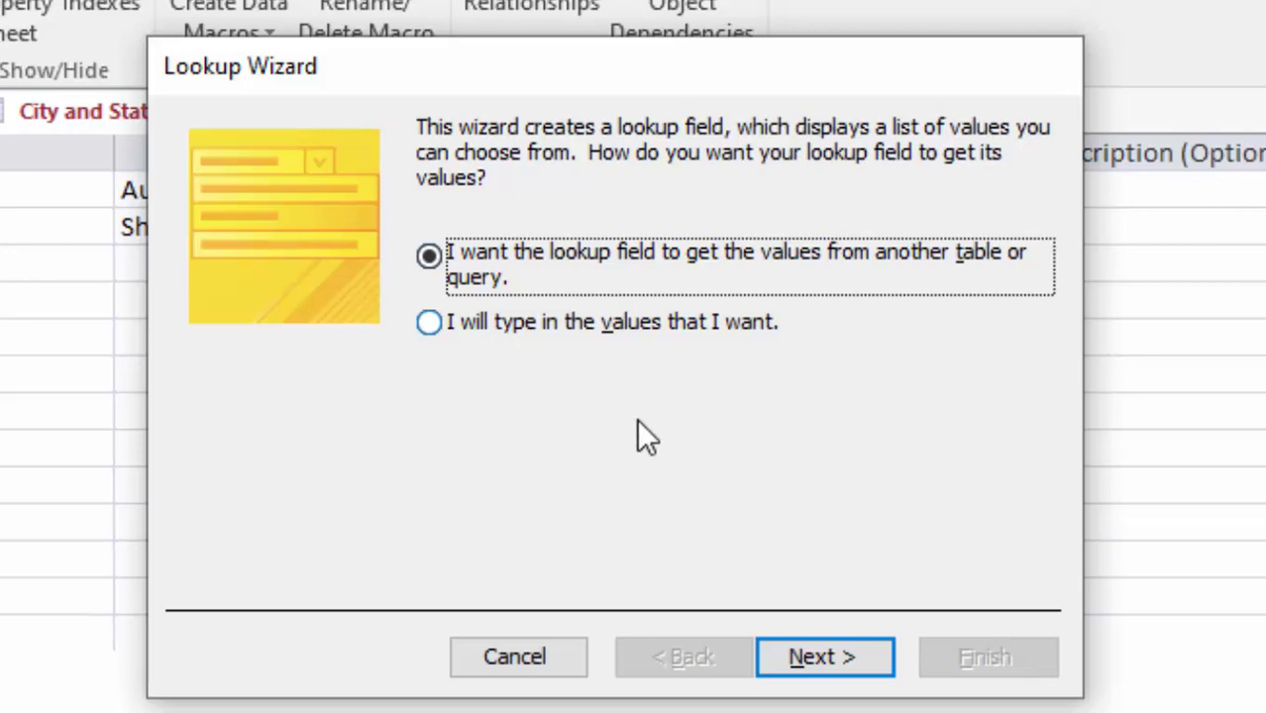
left_click(825, 659)
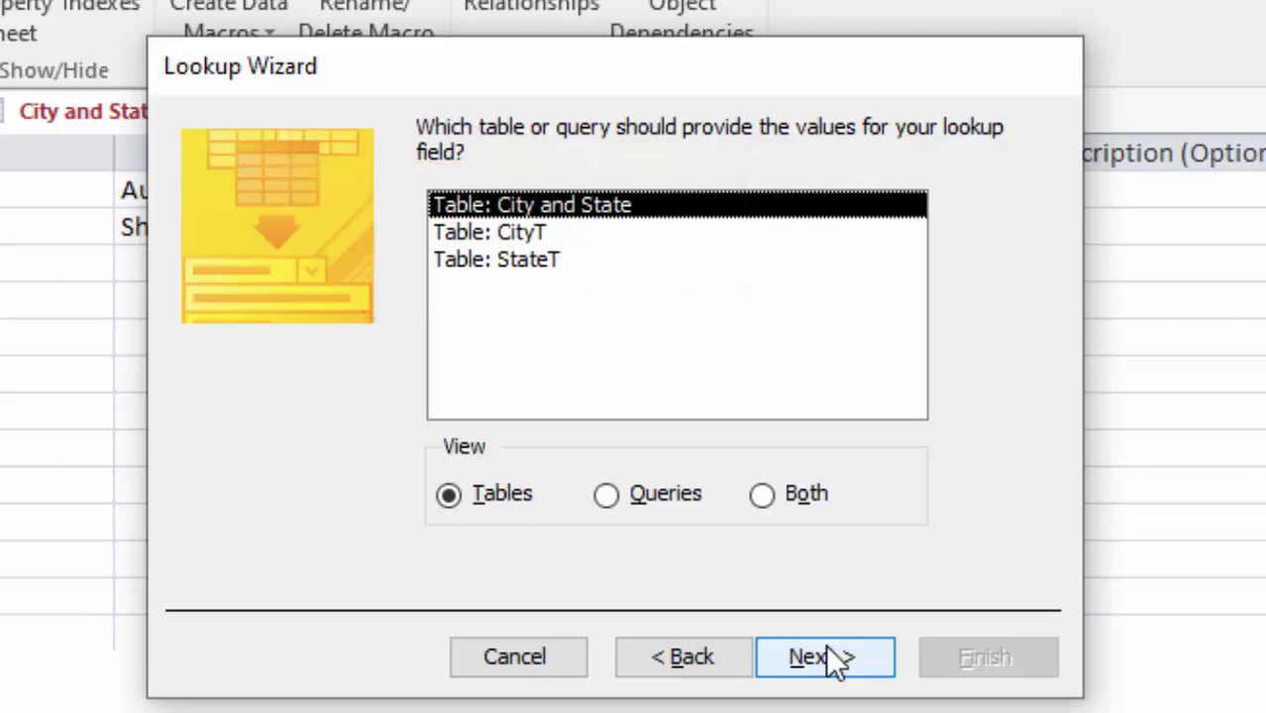
Use StateT's State field as the lookup column, finish the wizard, and save the table
left_click(521, 270)
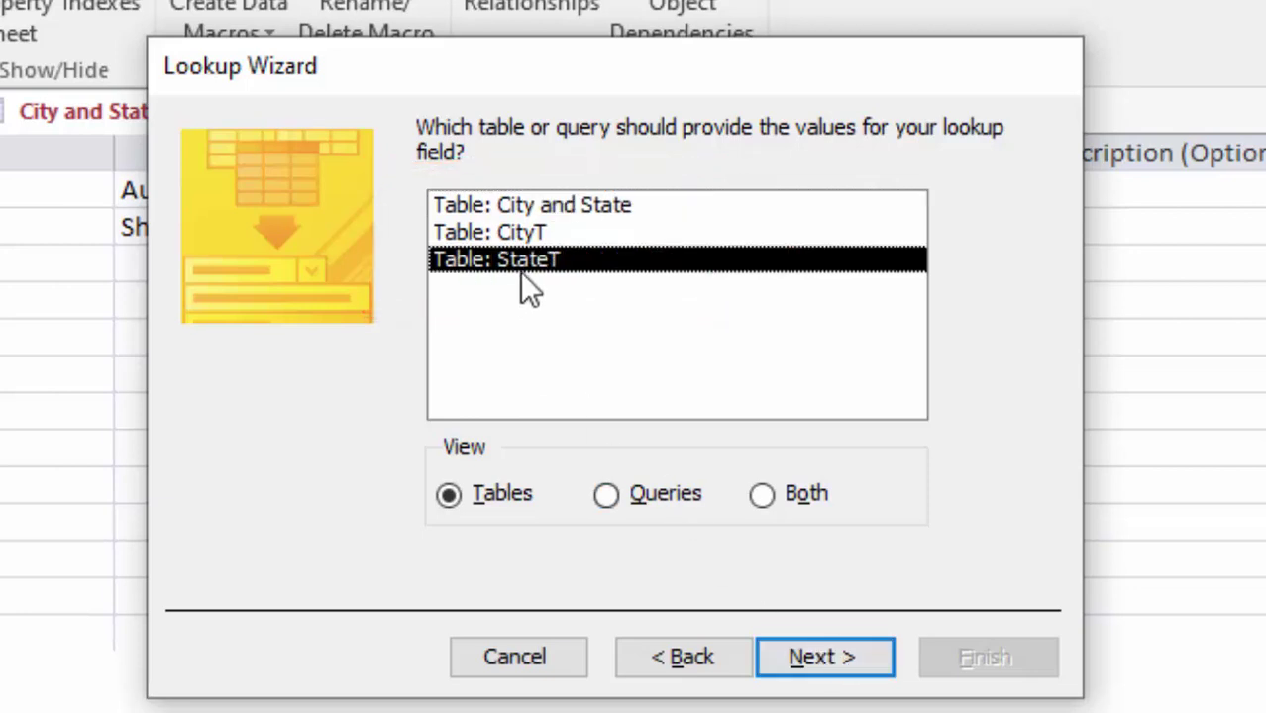
left_click(814, 658)
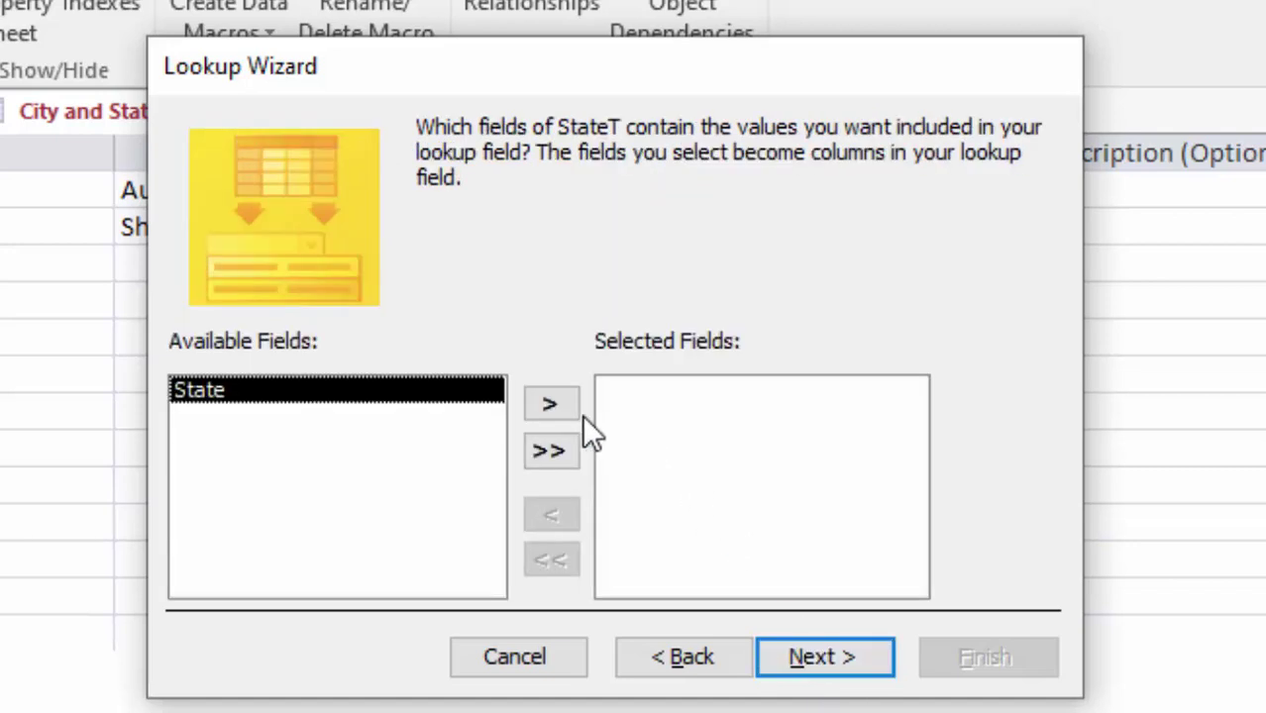
left_click(555, 405)
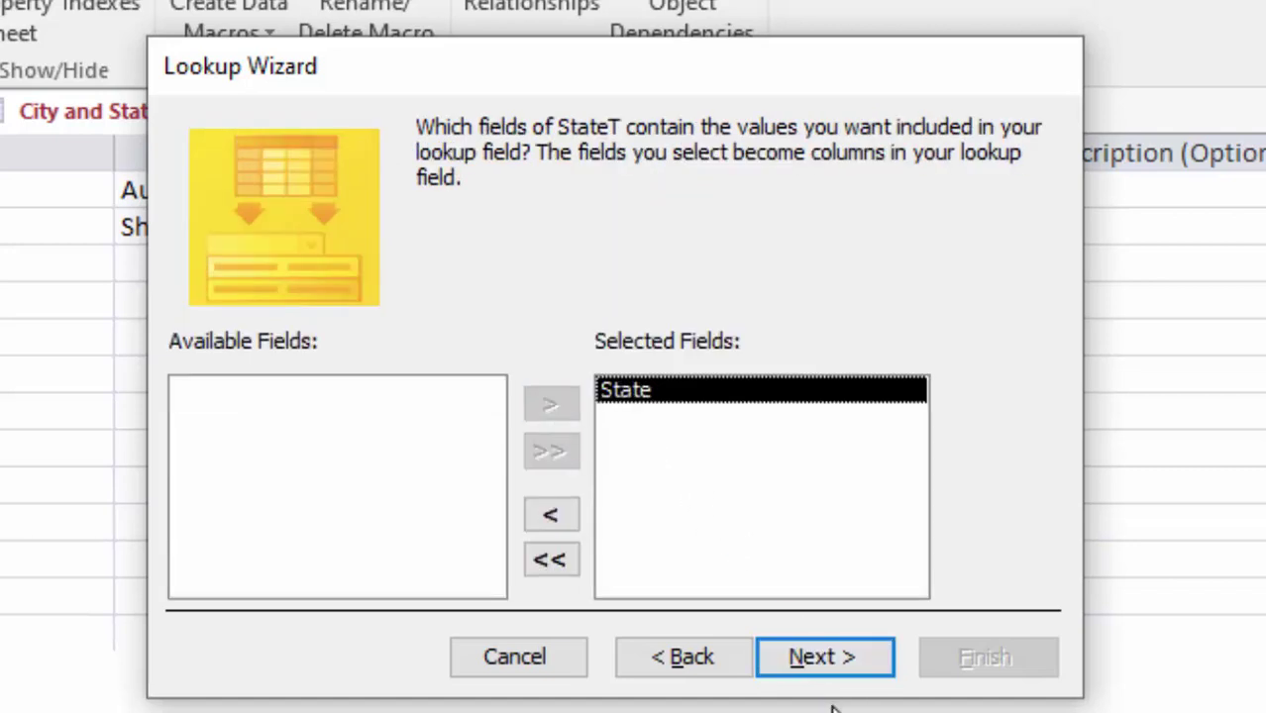
left_click(837, 663)
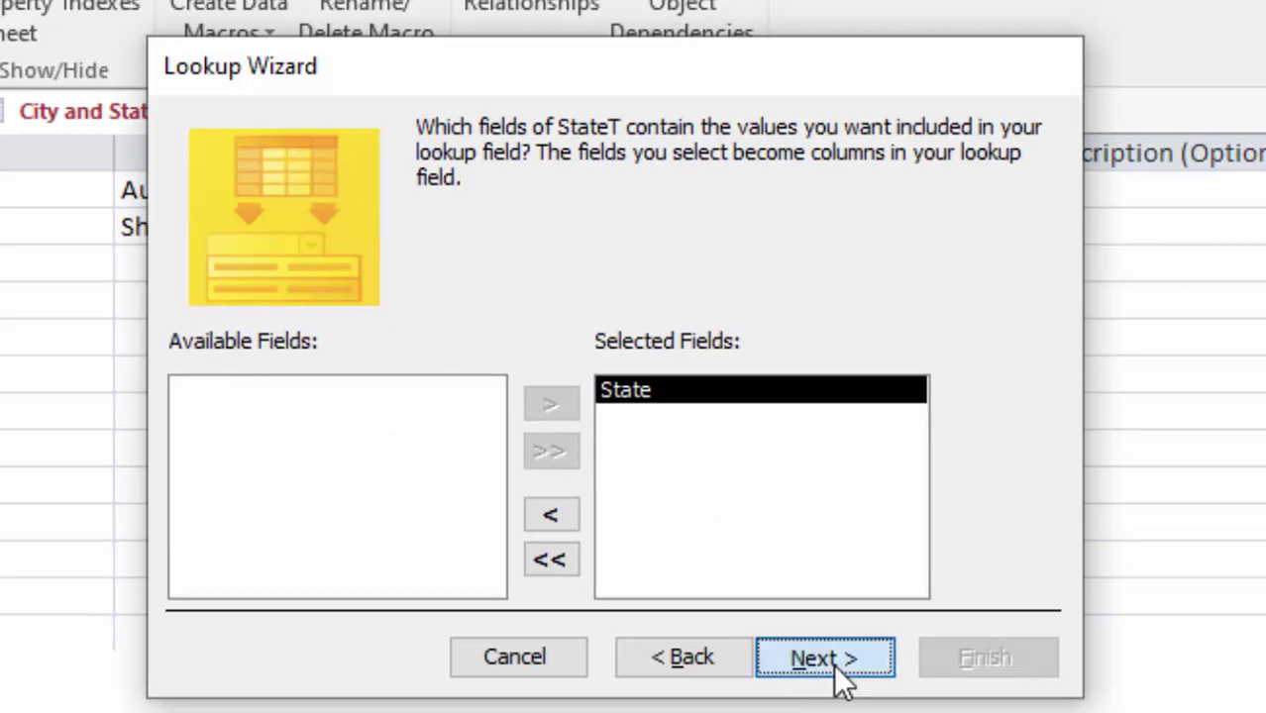
left_click(837, 673)
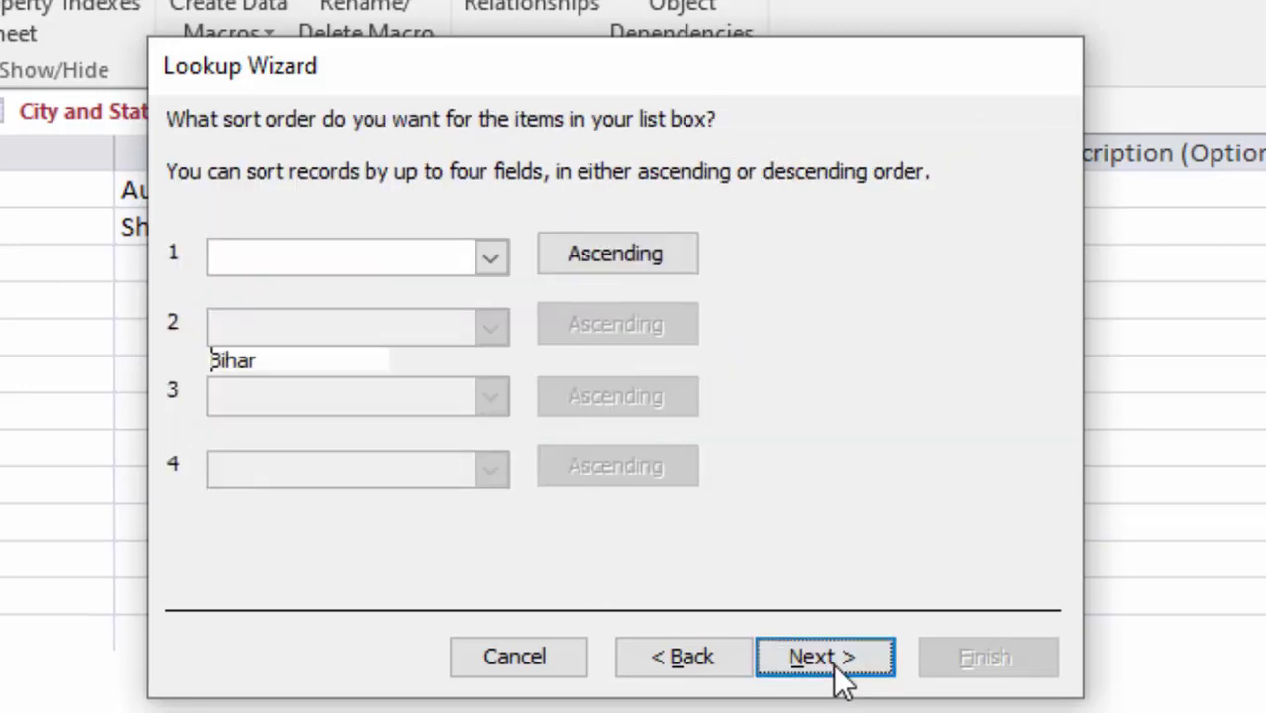
left_click(837, 668)
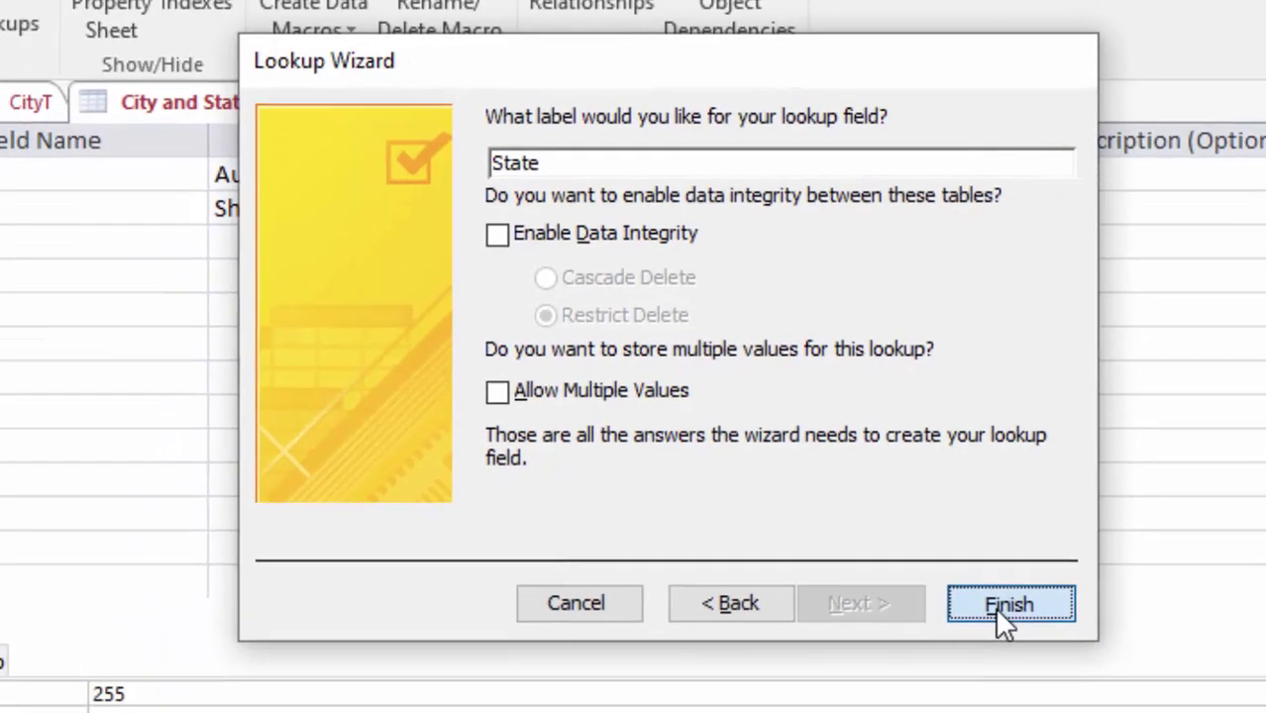
left_click(925, 661)
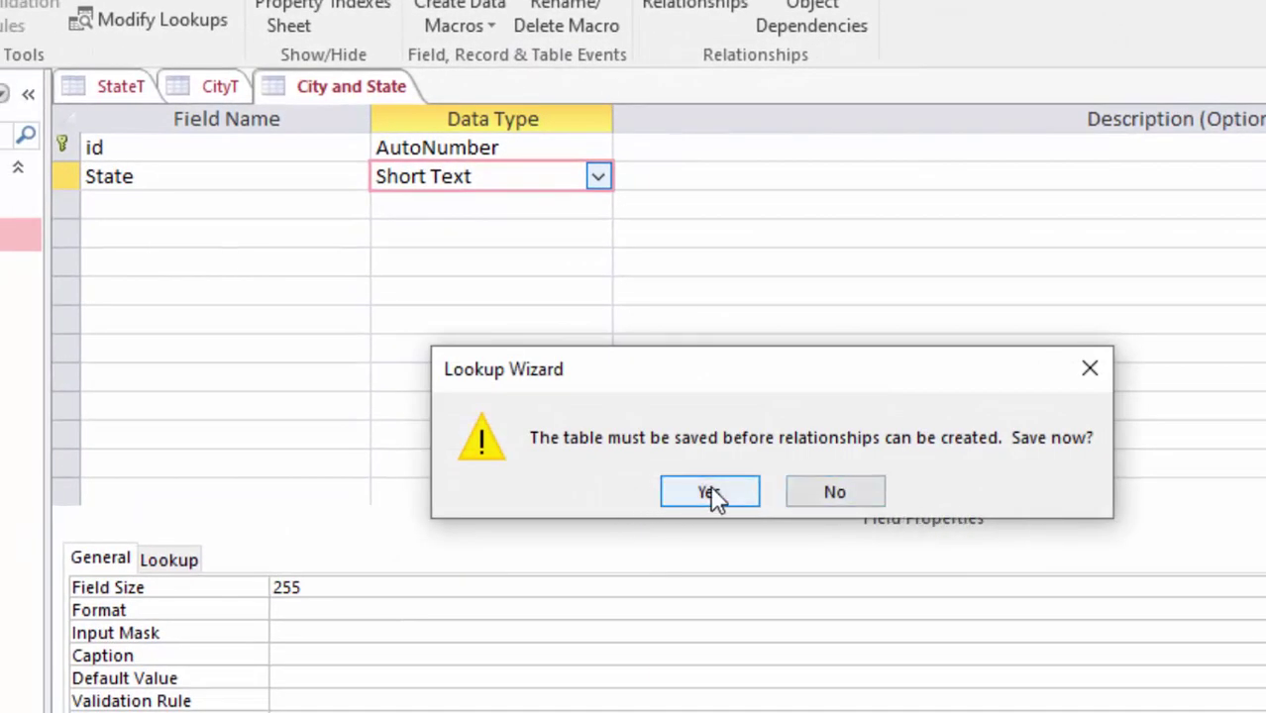
left_click(713, 492)
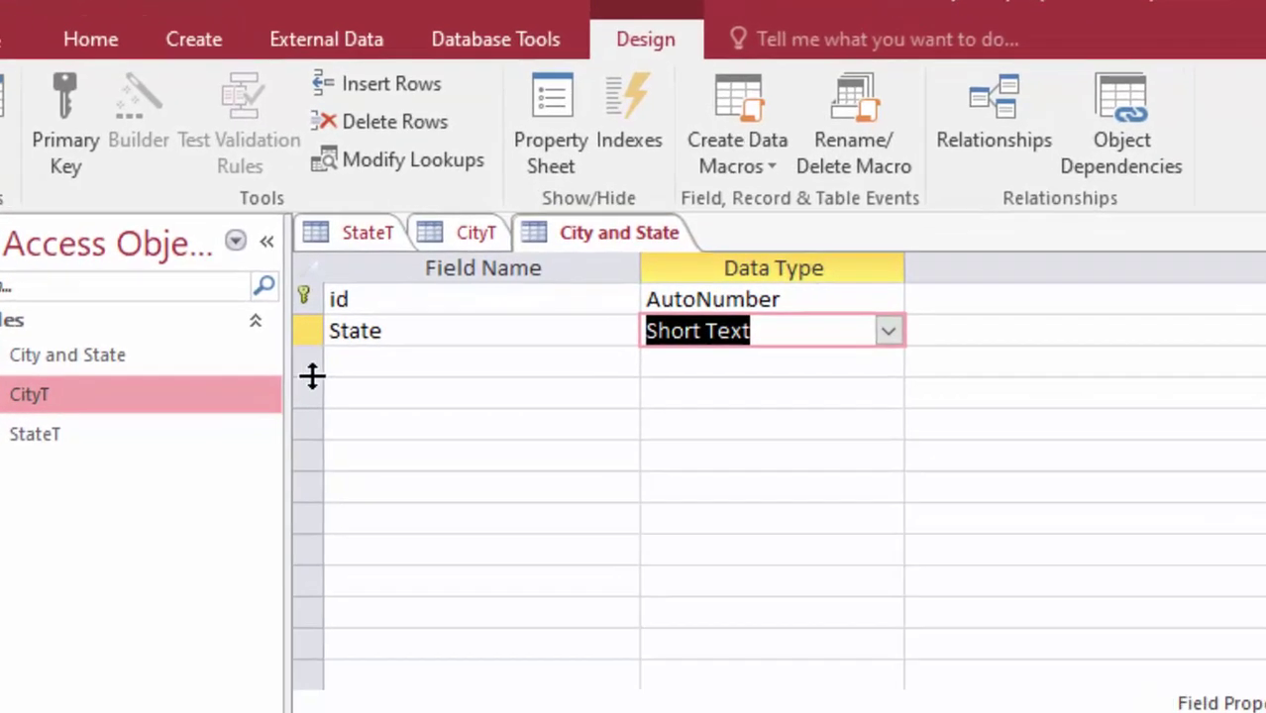
Add a City field and start a Lookup Wizard that draws values from another table
left_click(402, 364)
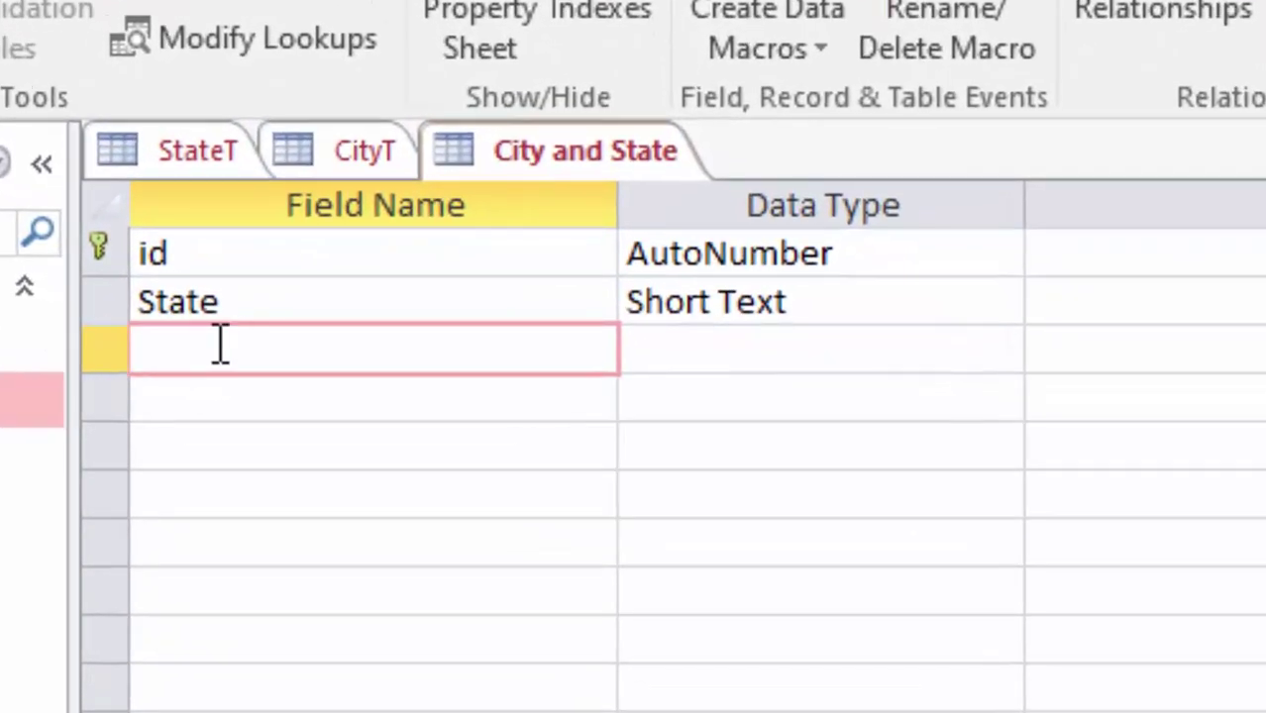
type("City")
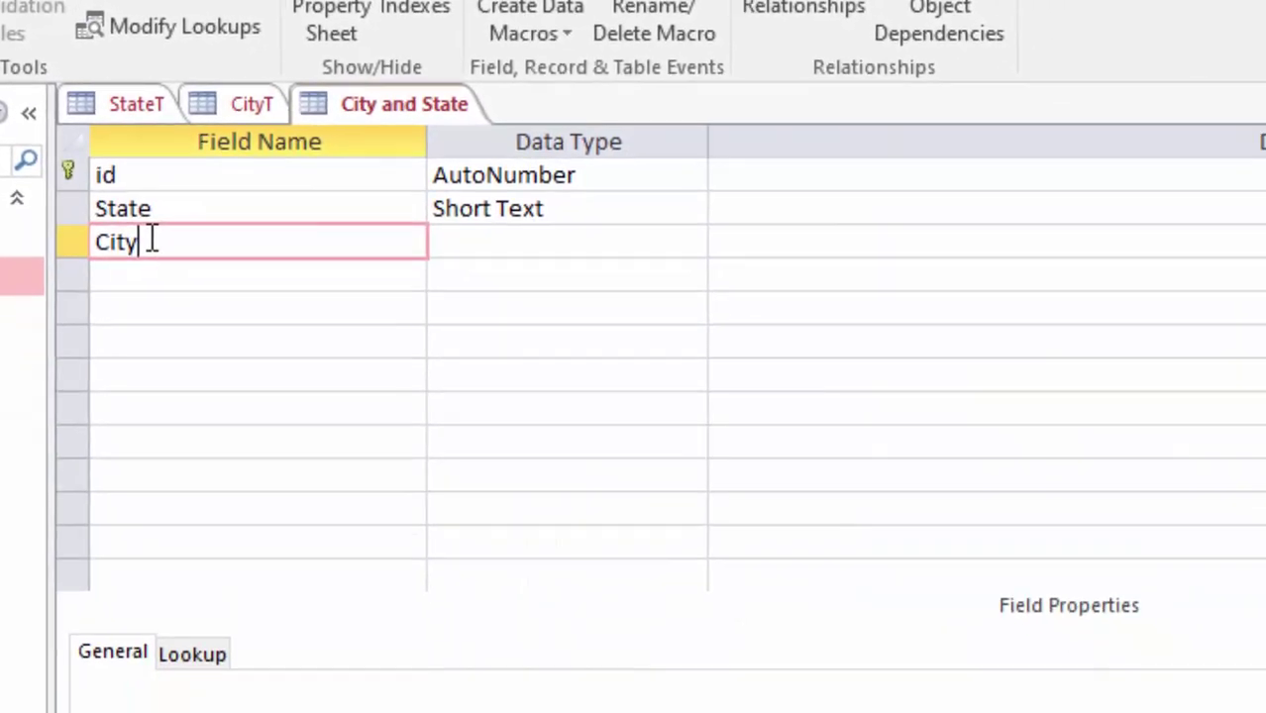
left_click(508, 251)
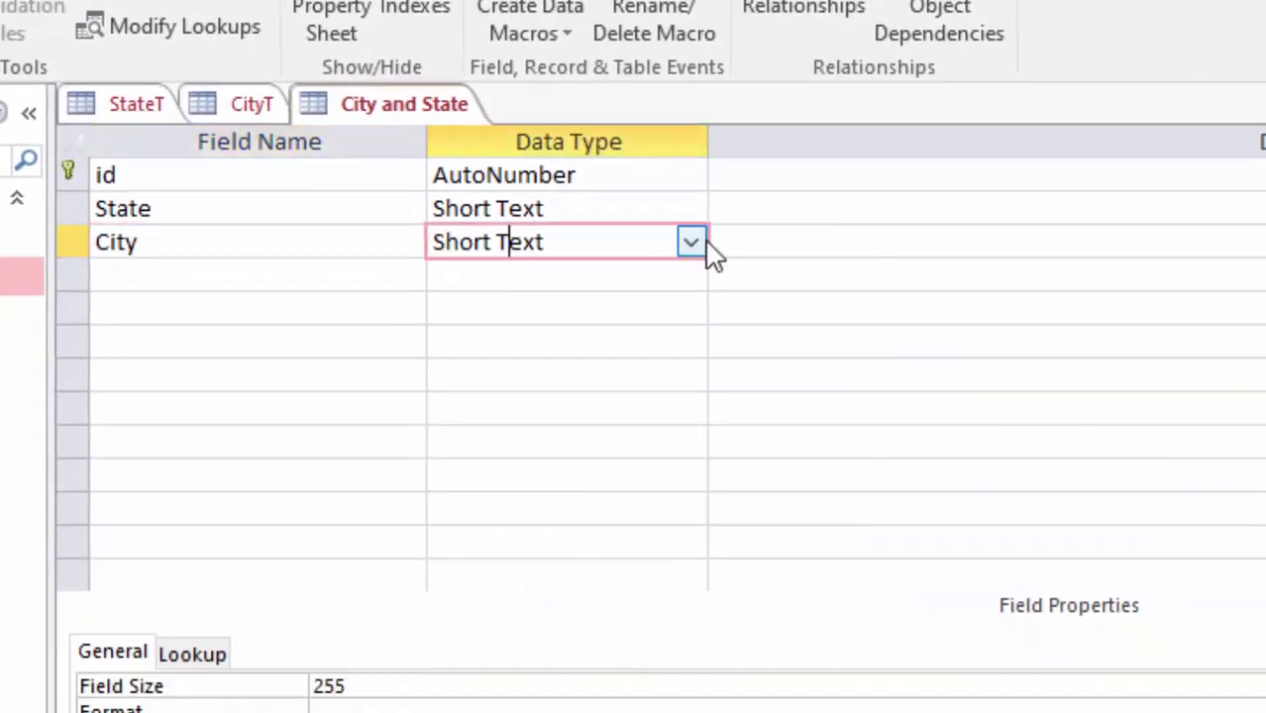
left_click(693, 248)
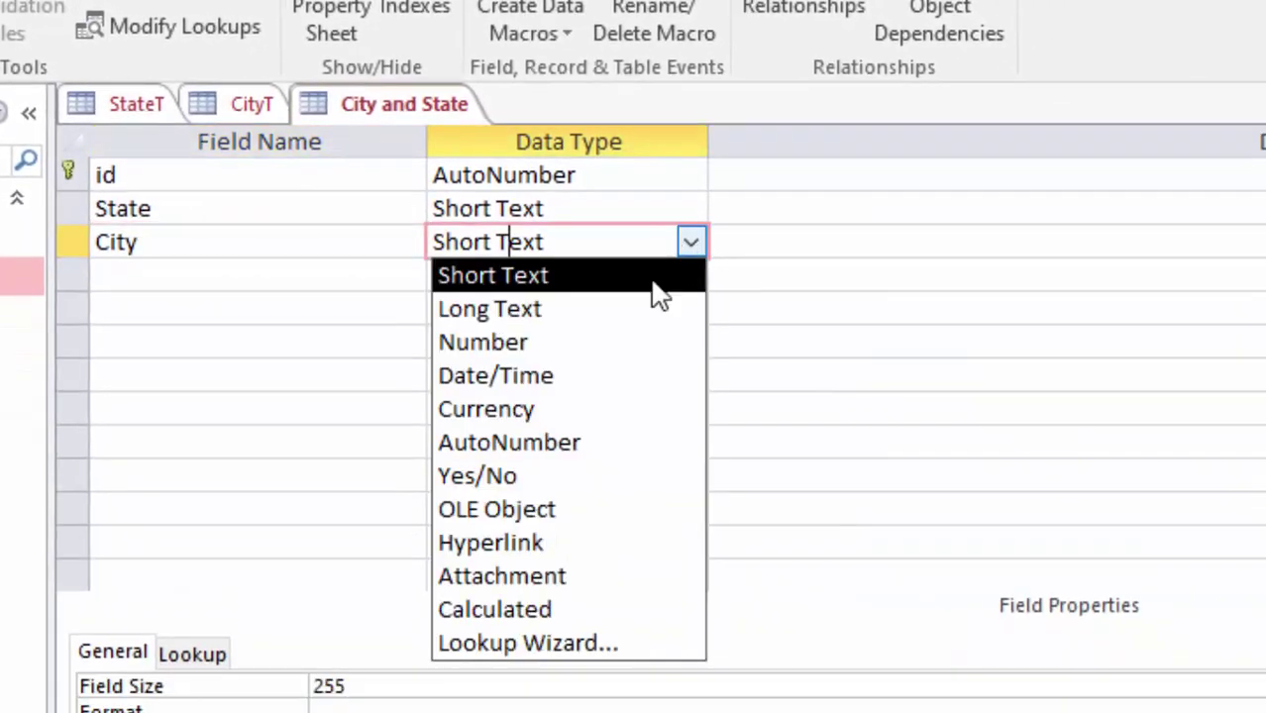
left_click(573, 642)
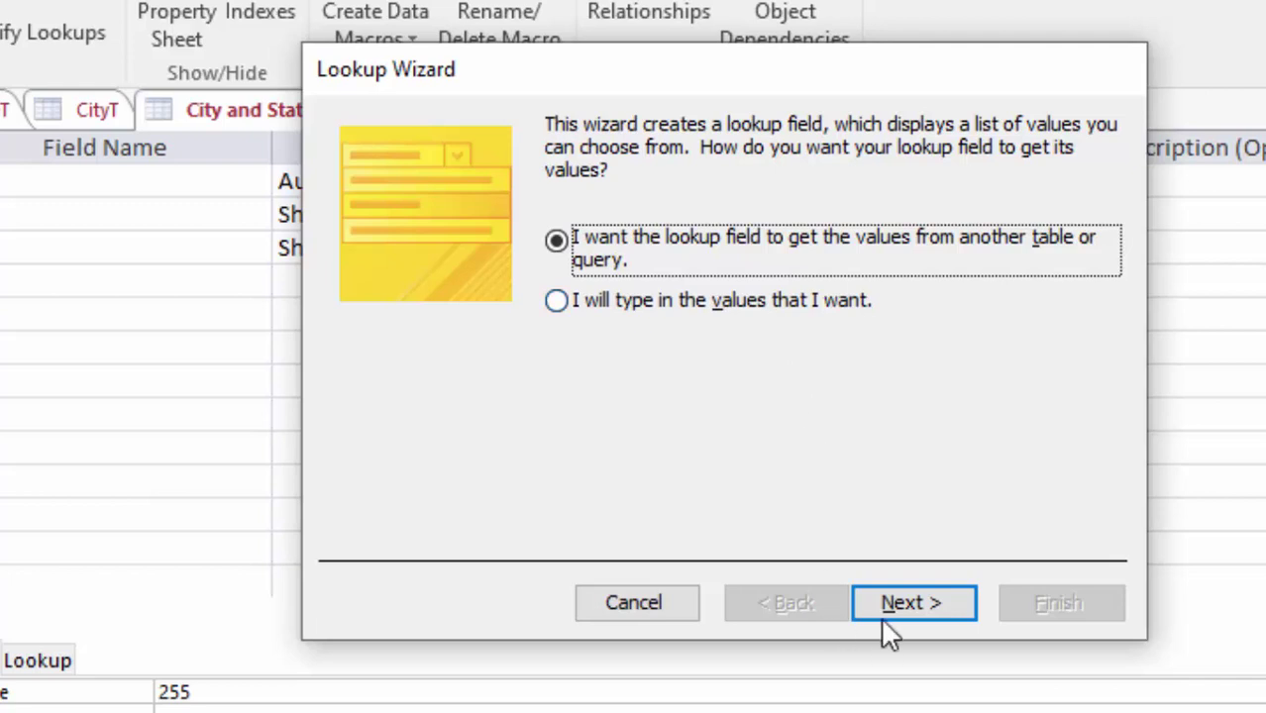
left_click(908, 604)
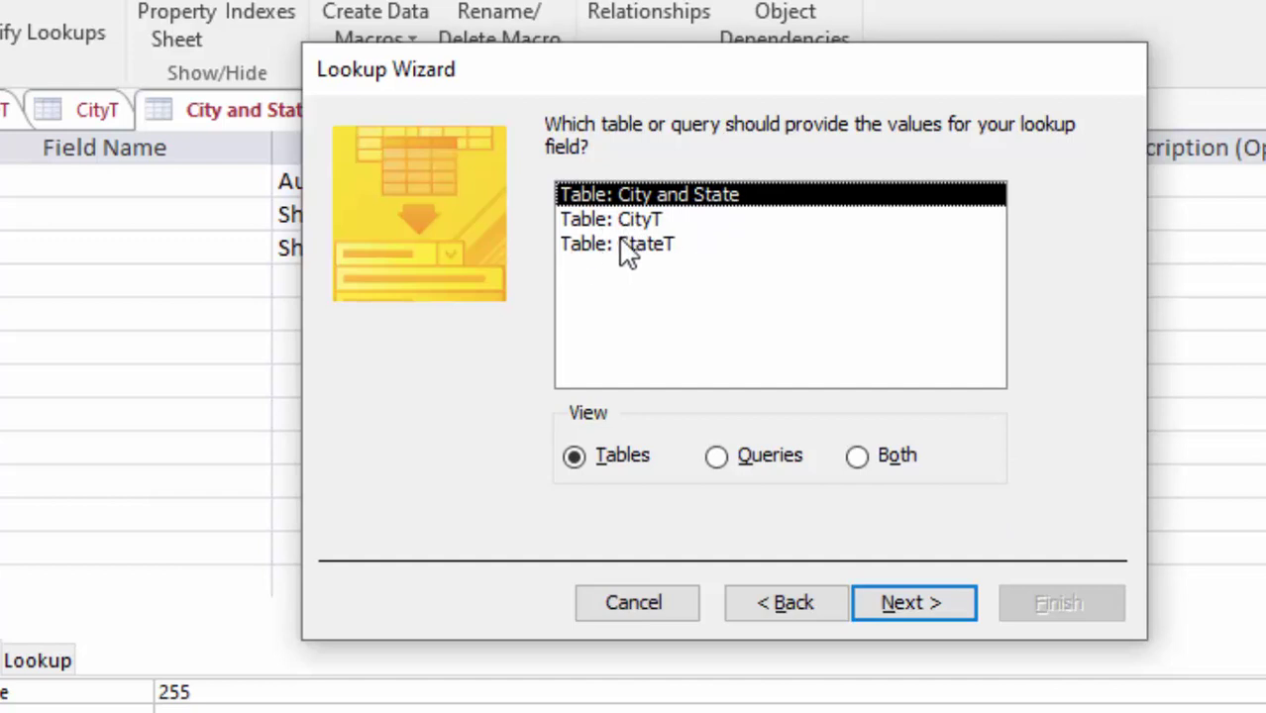
Use CityT's City field as the lookup column, finish the wizard, and save the table
left_click(634, 220)
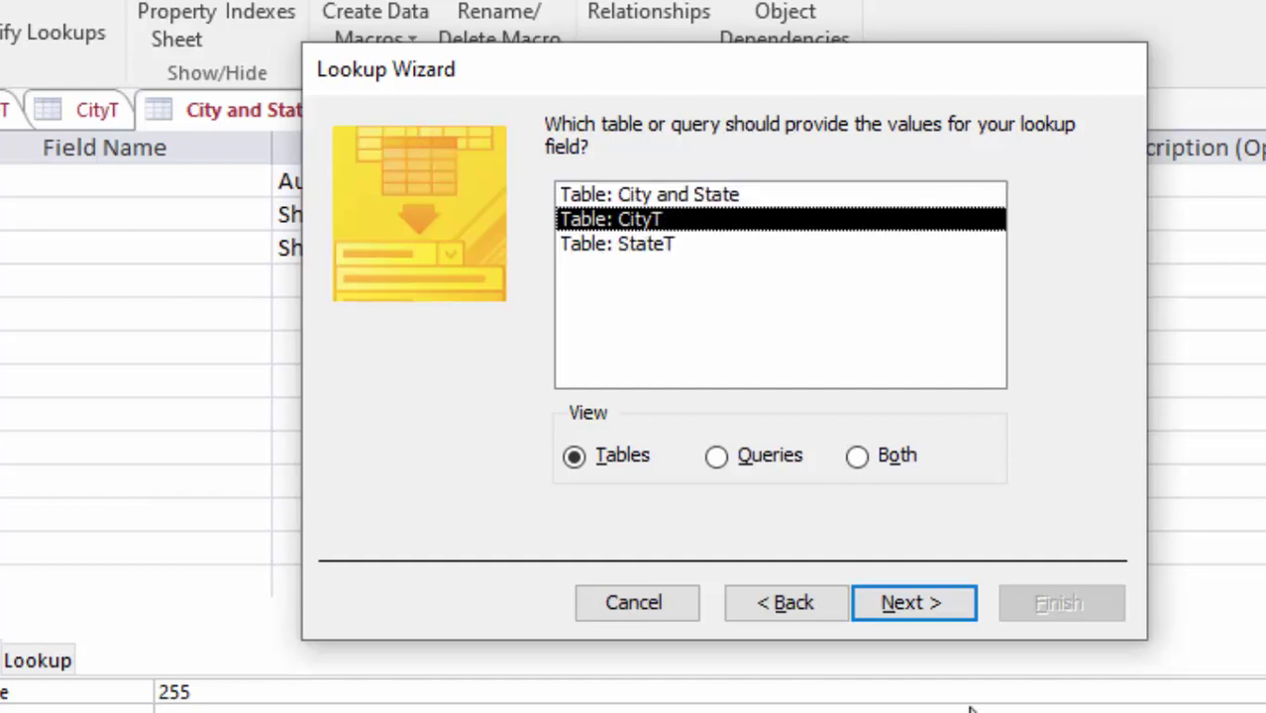
left_click(946, 627)
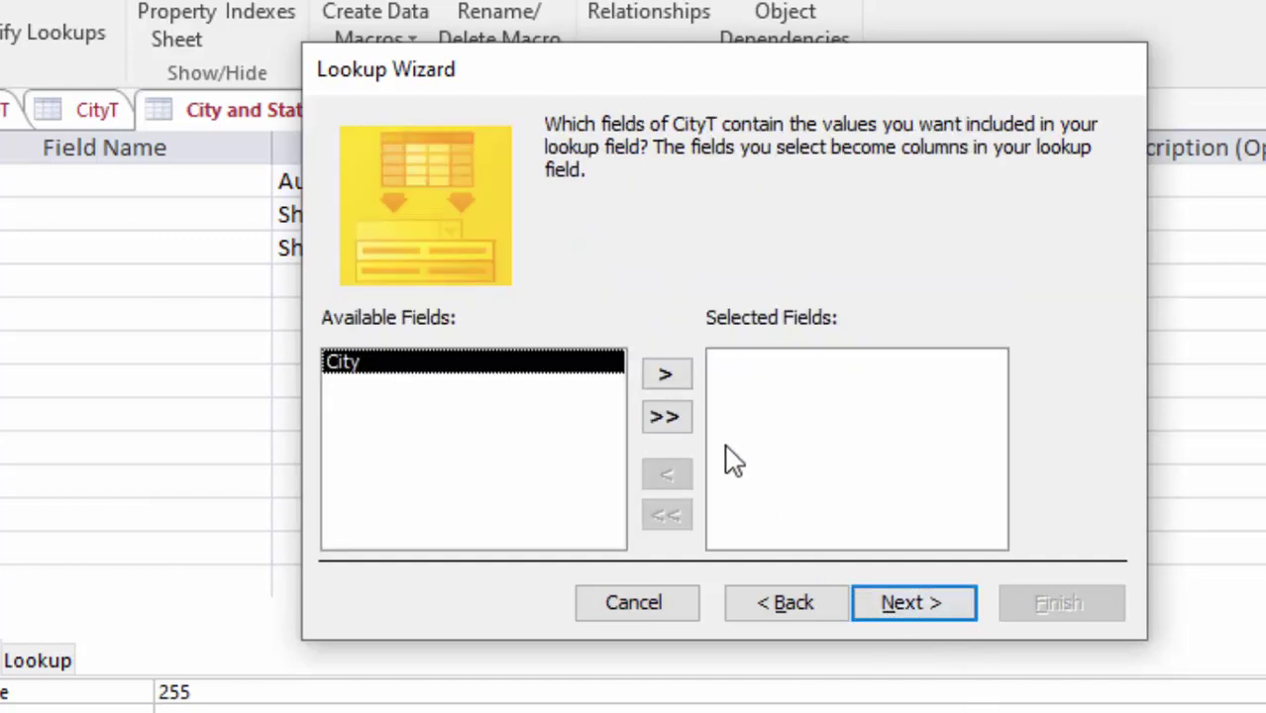
left_click(667, 373)
left_click(908, 605)
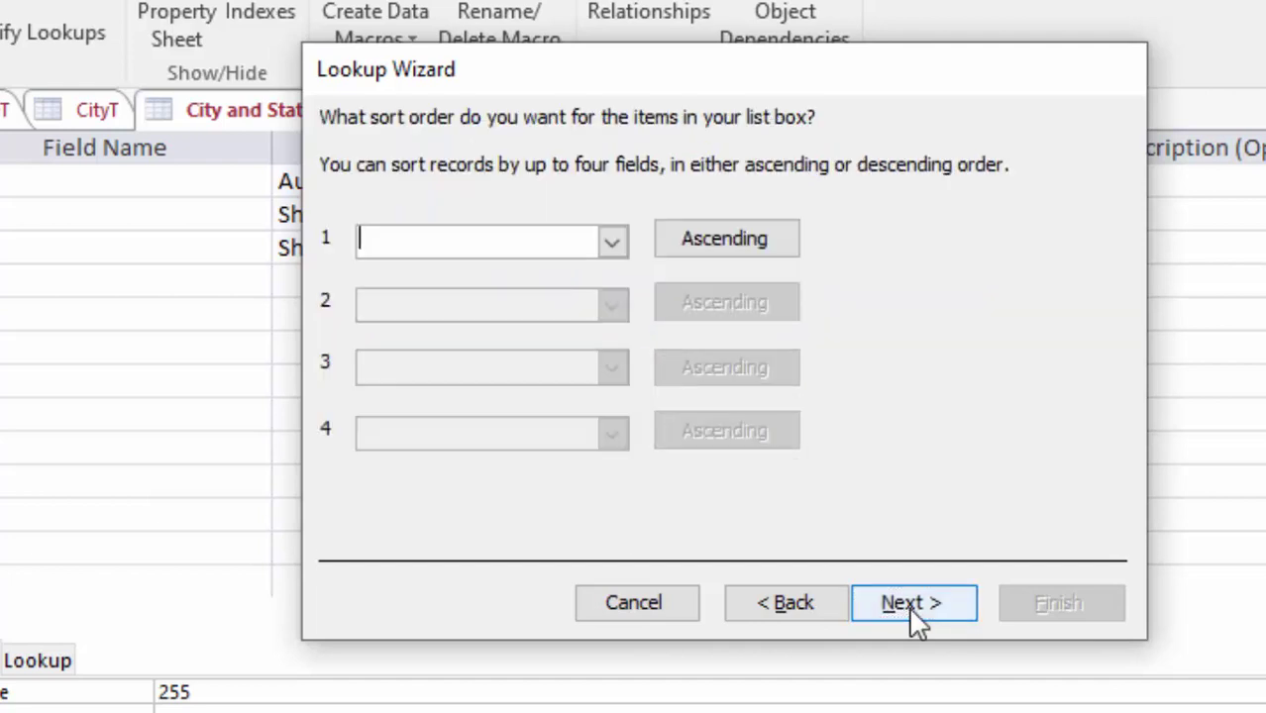
left_click(908, 605)
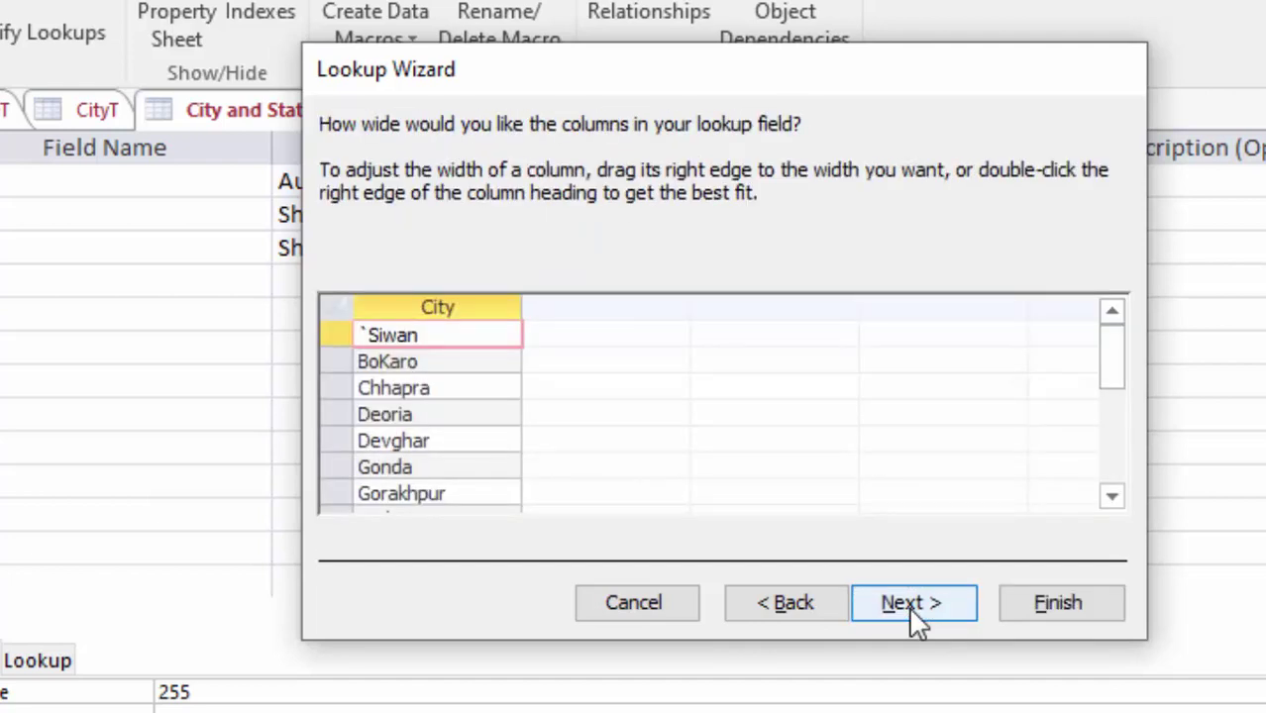
left_click(908, 605)
left_click(1042, 612)
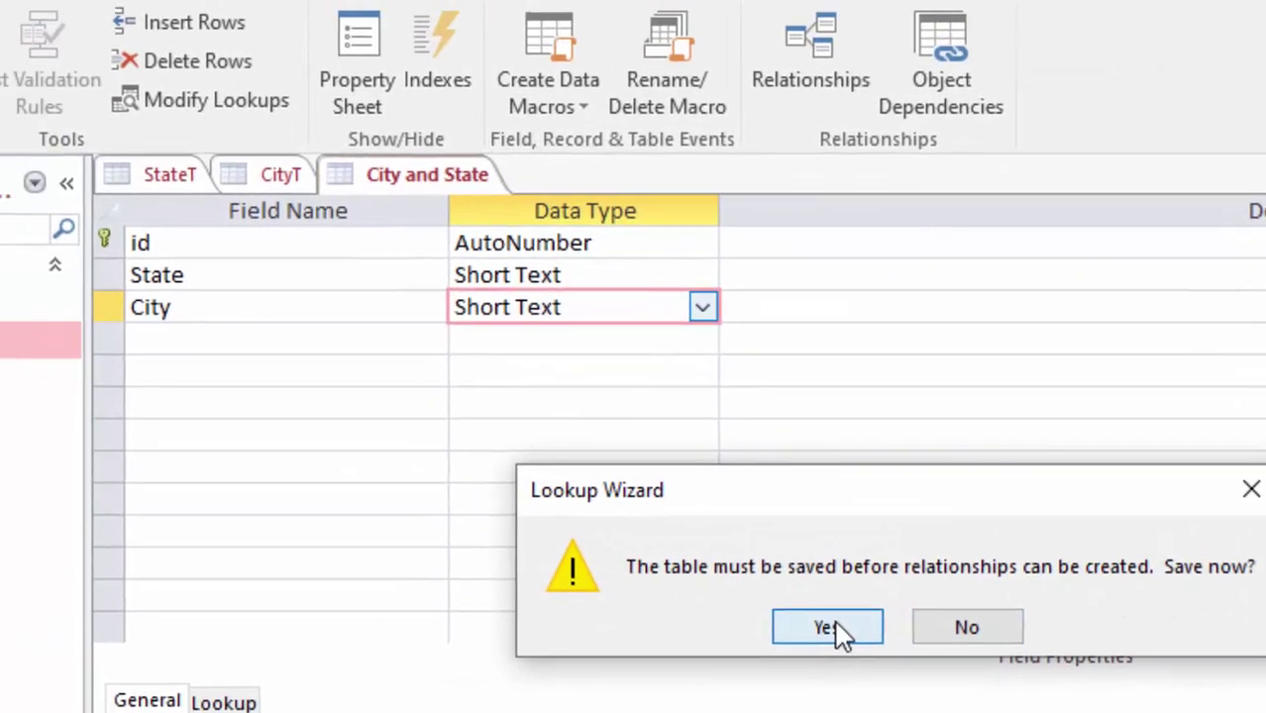
left_click(832, 627)
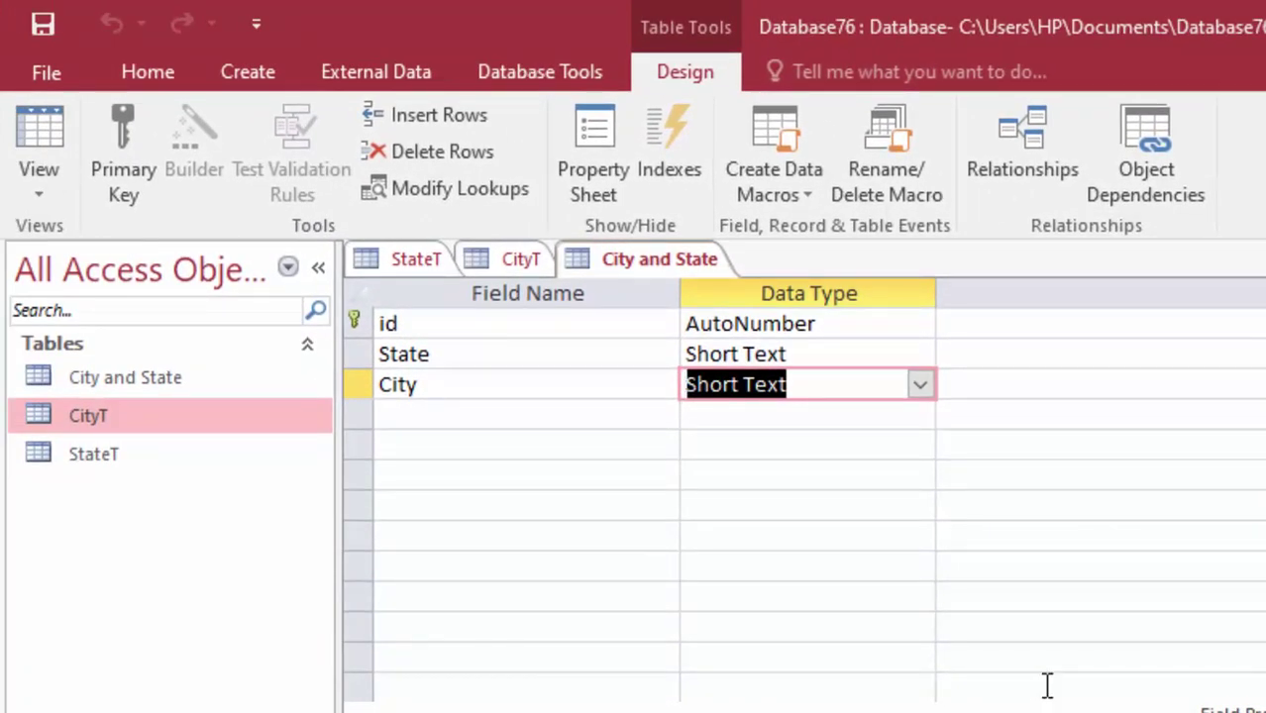
In Datasheet View, enter record 1 as Bihar and Siwan from the lookup lists
left_click(28, 139)
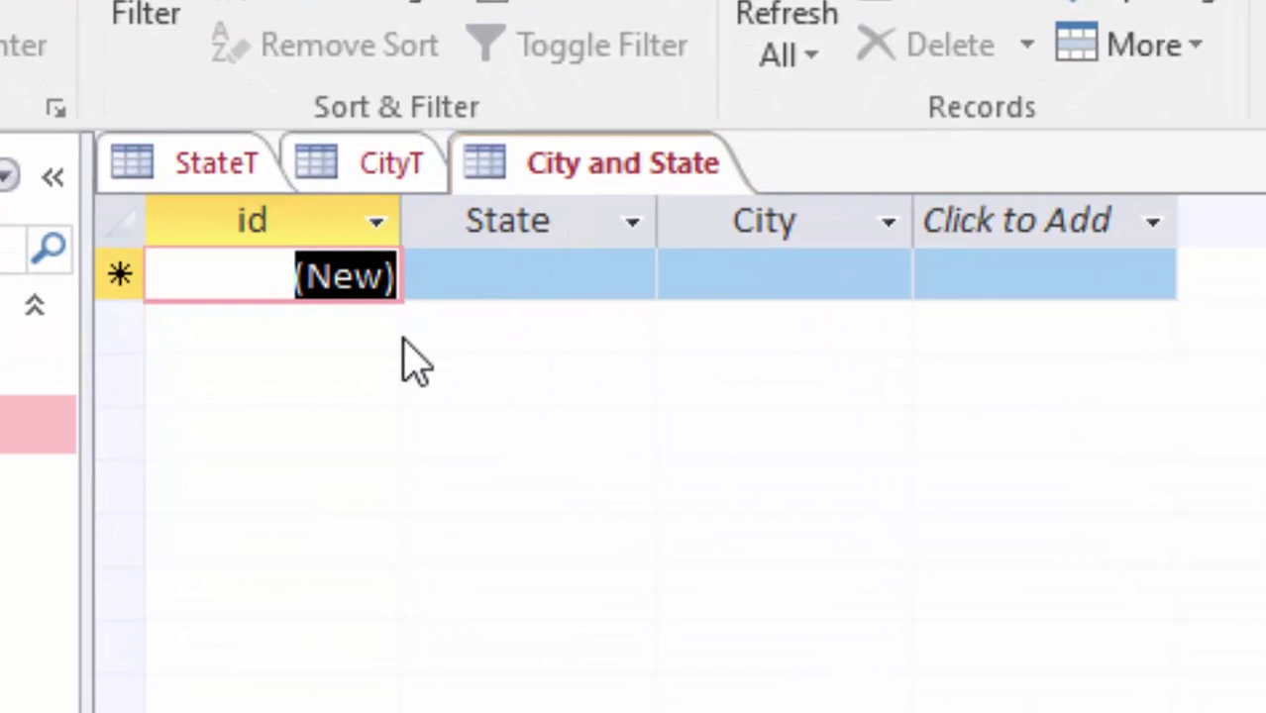
left_click(492, 283)
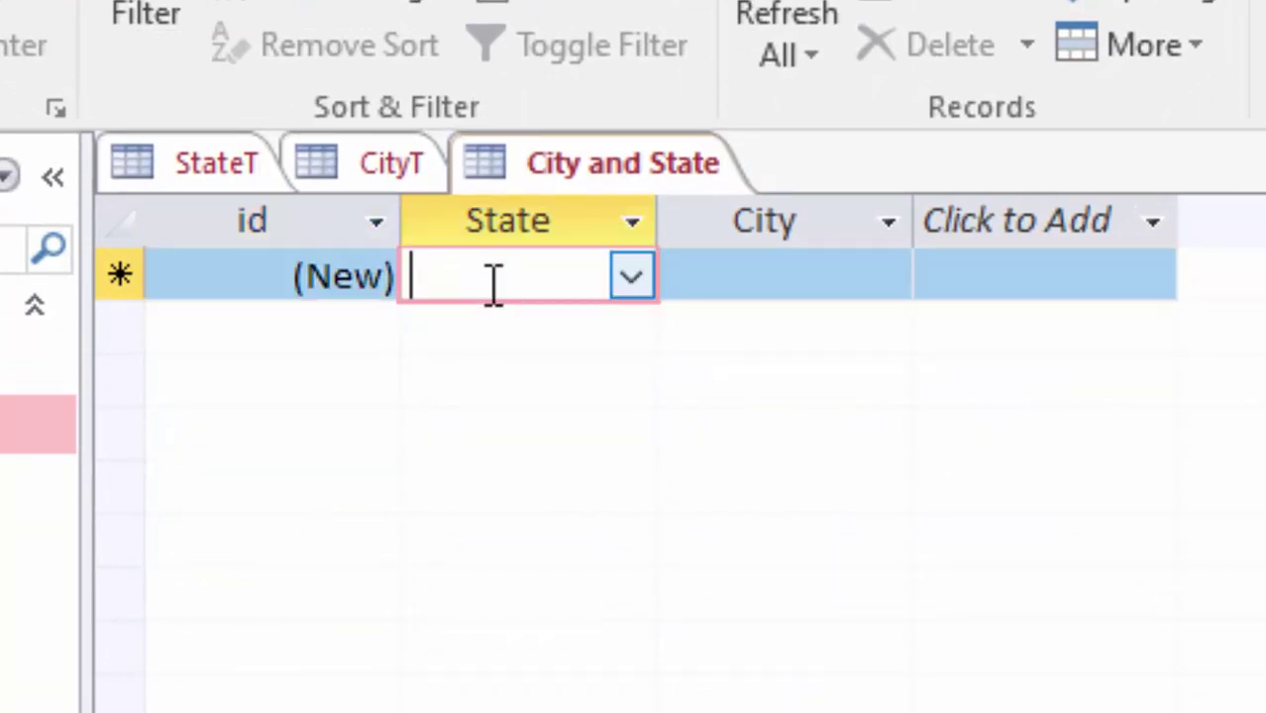
left_click(632, 277)
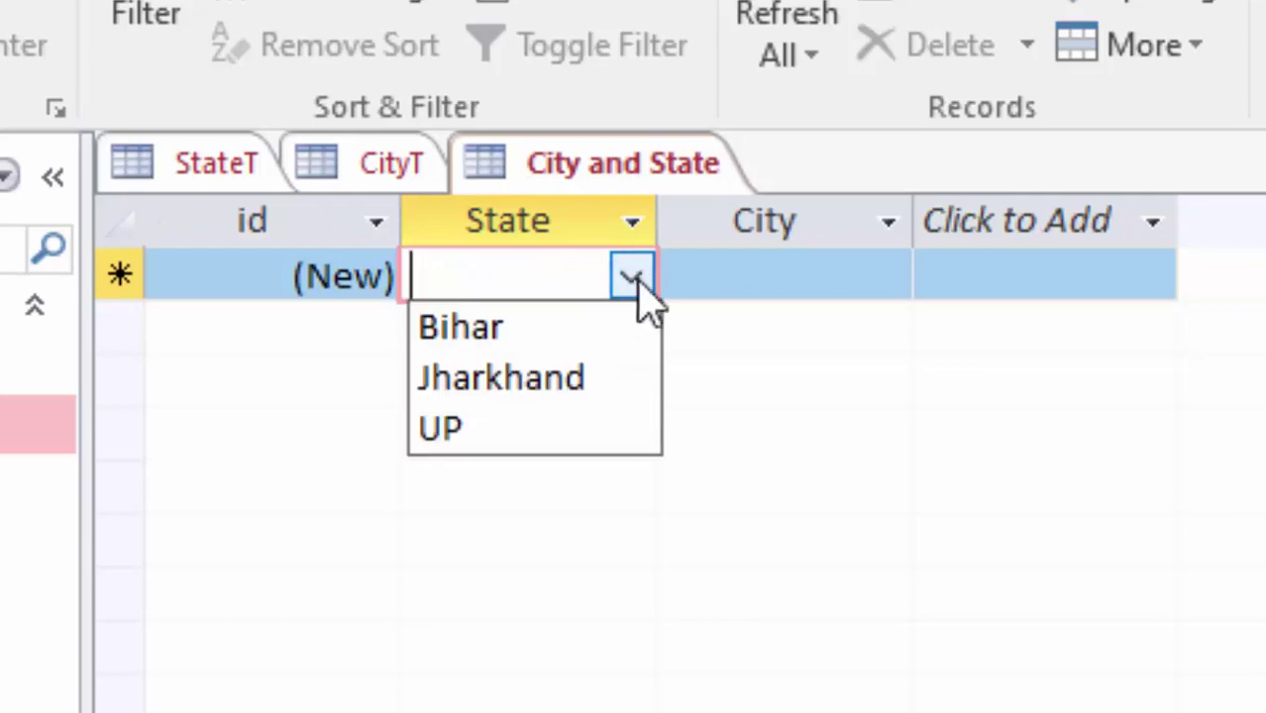
left_click(588, 337)
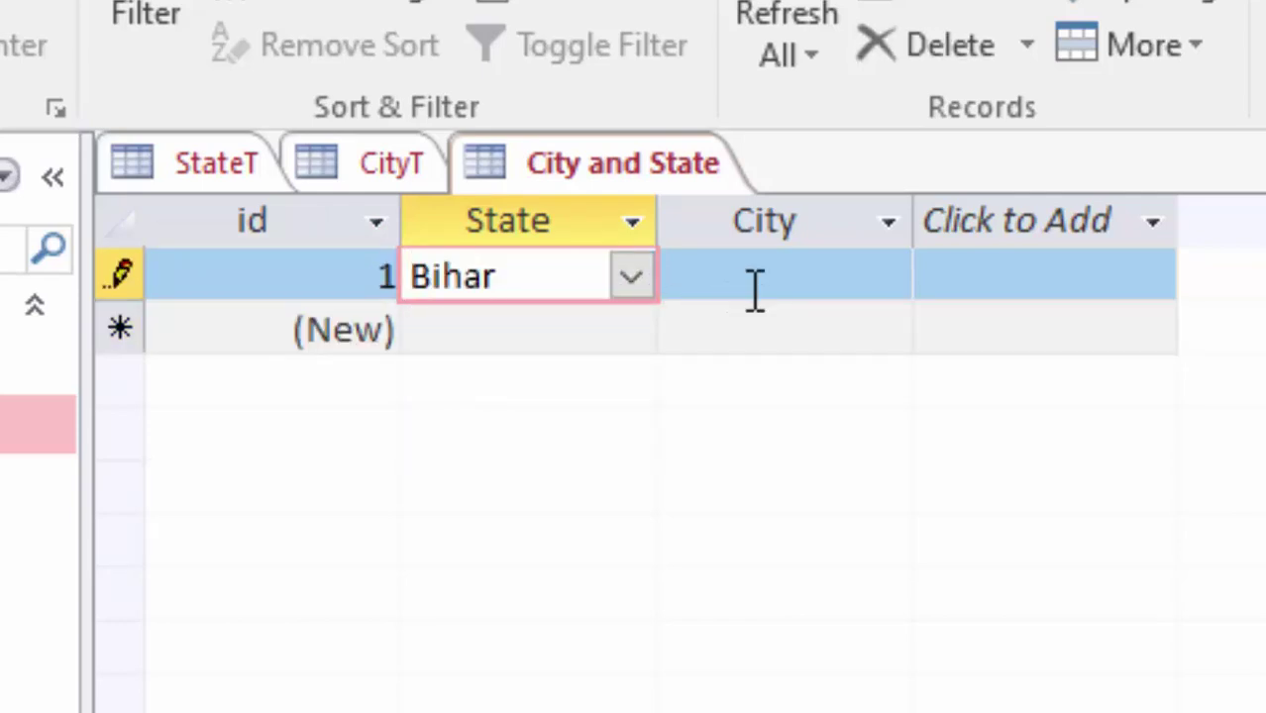
left_click(757, 289)
left_click(887, 278)
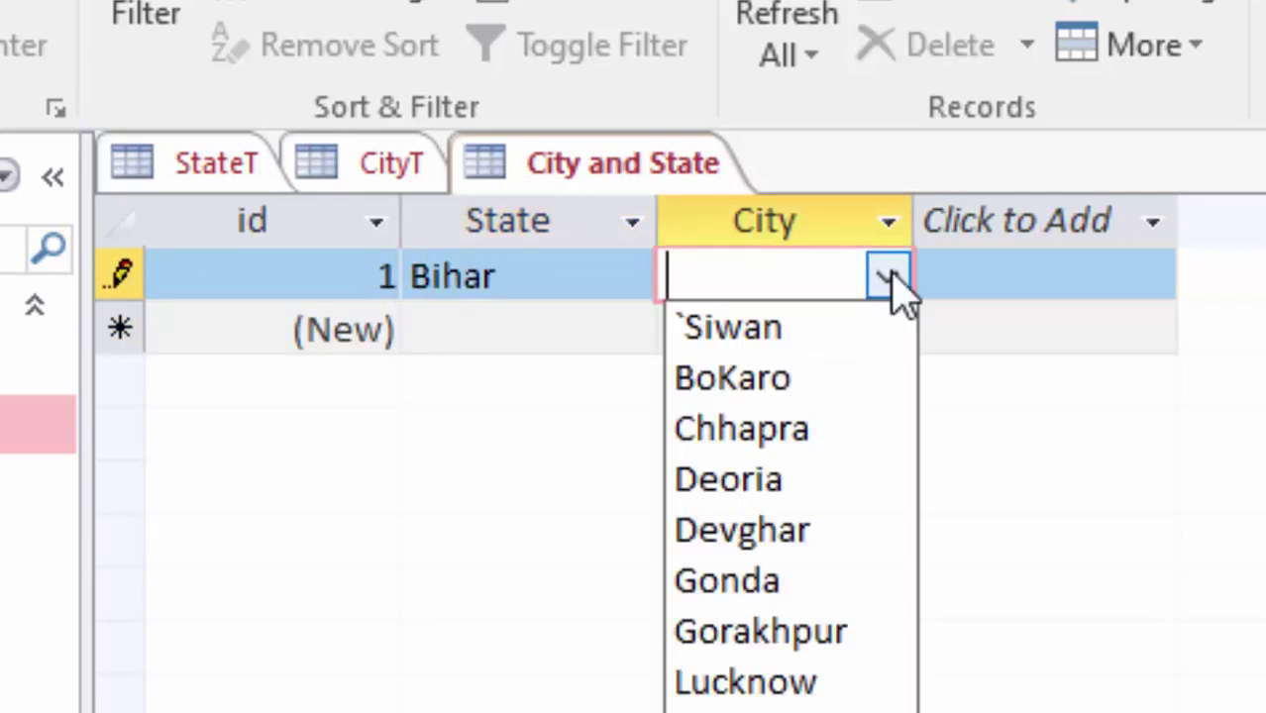
left_click(769, 335)
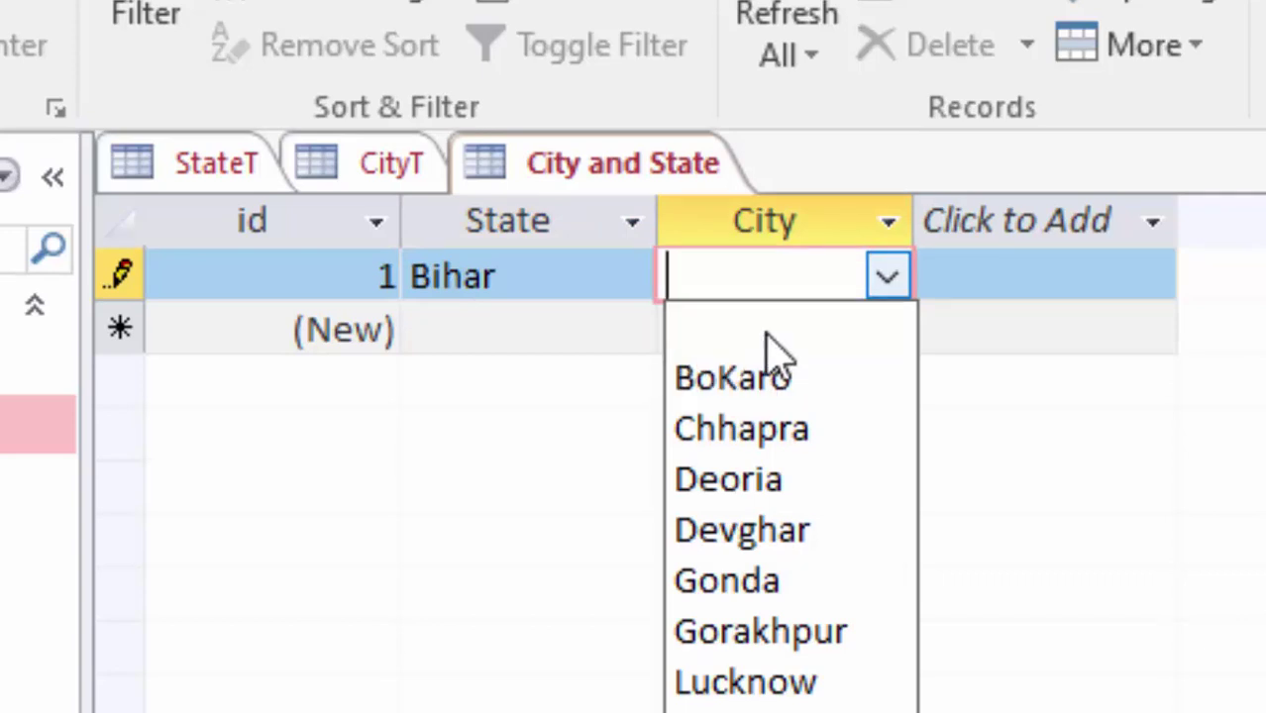
Enter record 2 as Bihar and Chhapra from the lookup lists
left_click(551, 325)
left_click(636, 327)
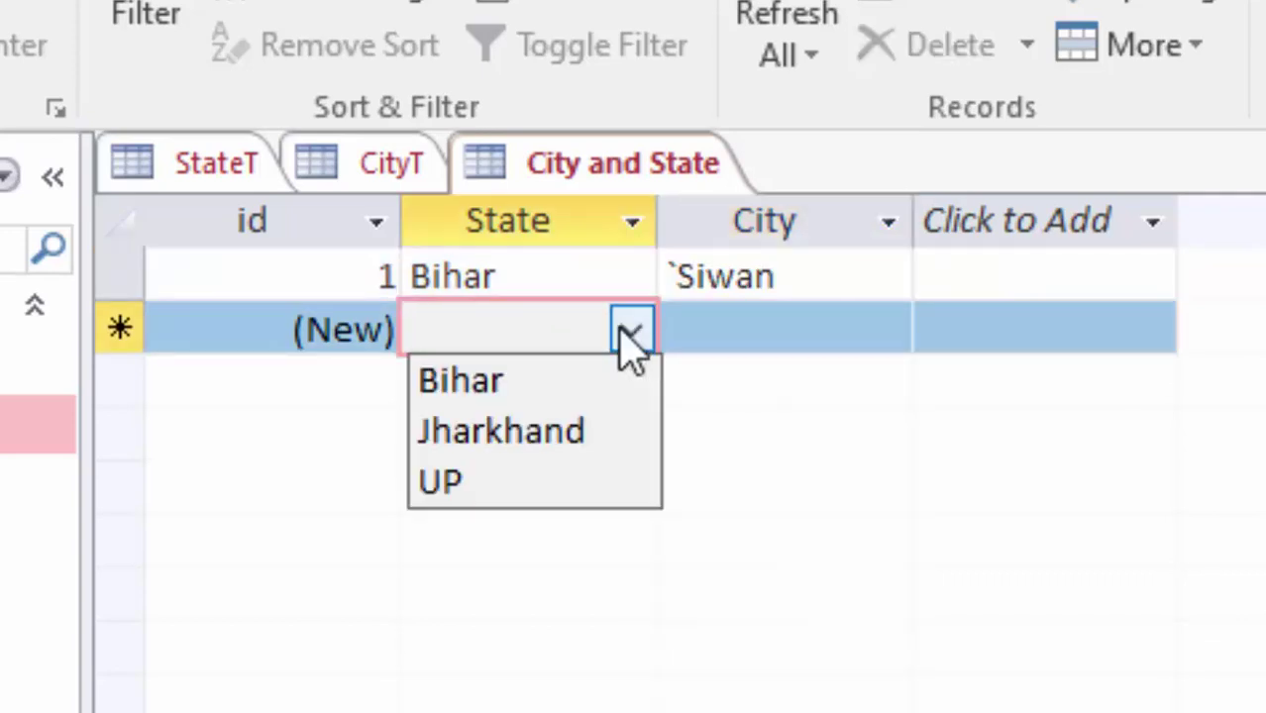
left_click(532, 376)
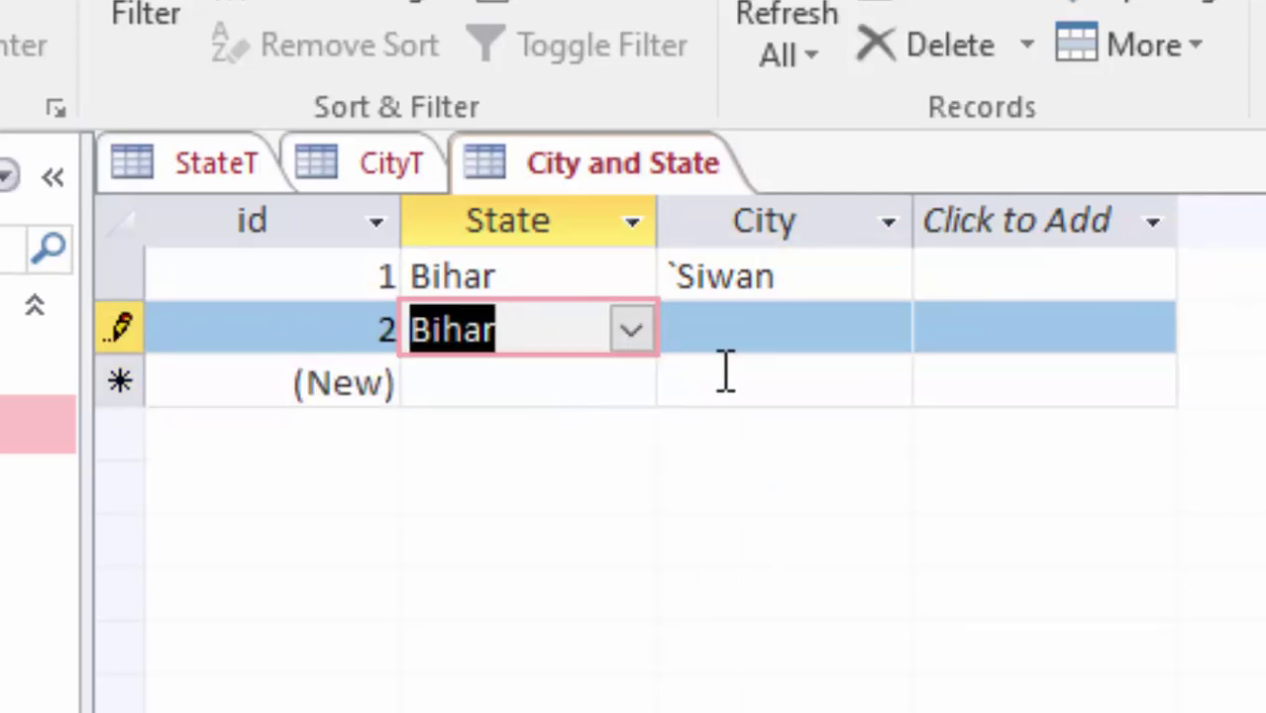
left_click(779, 335)
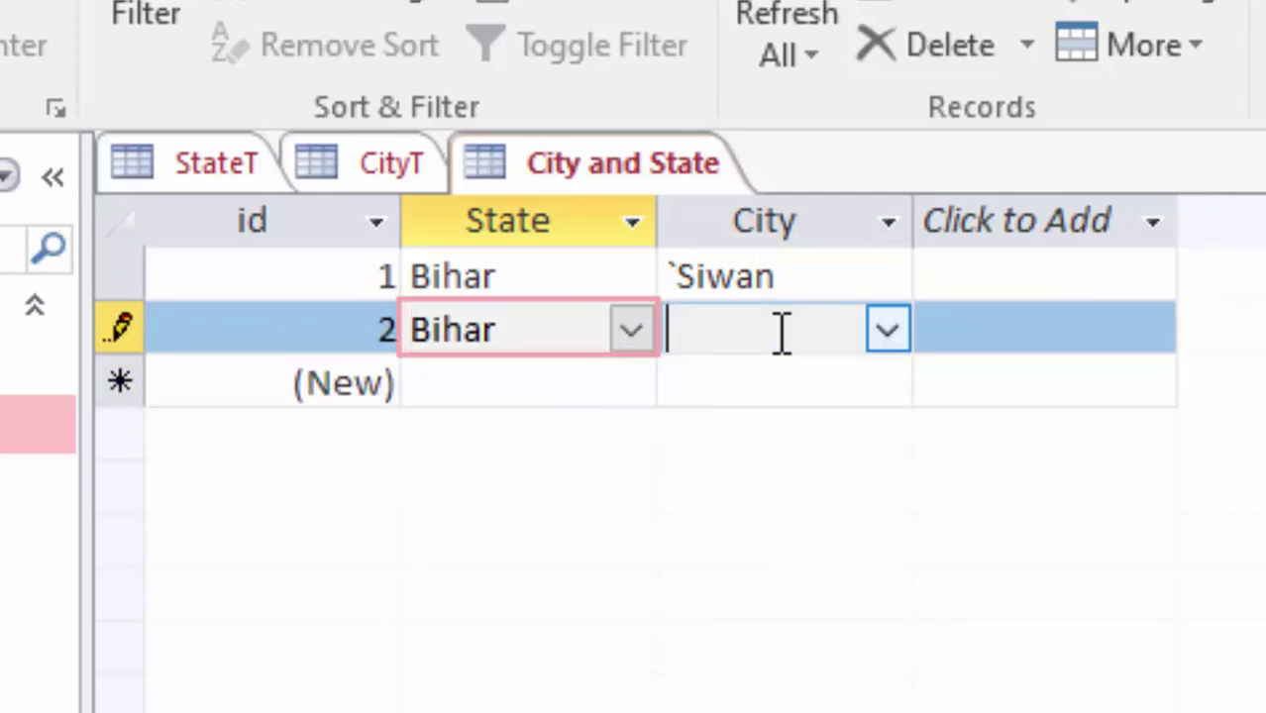
left_click(906, 332)
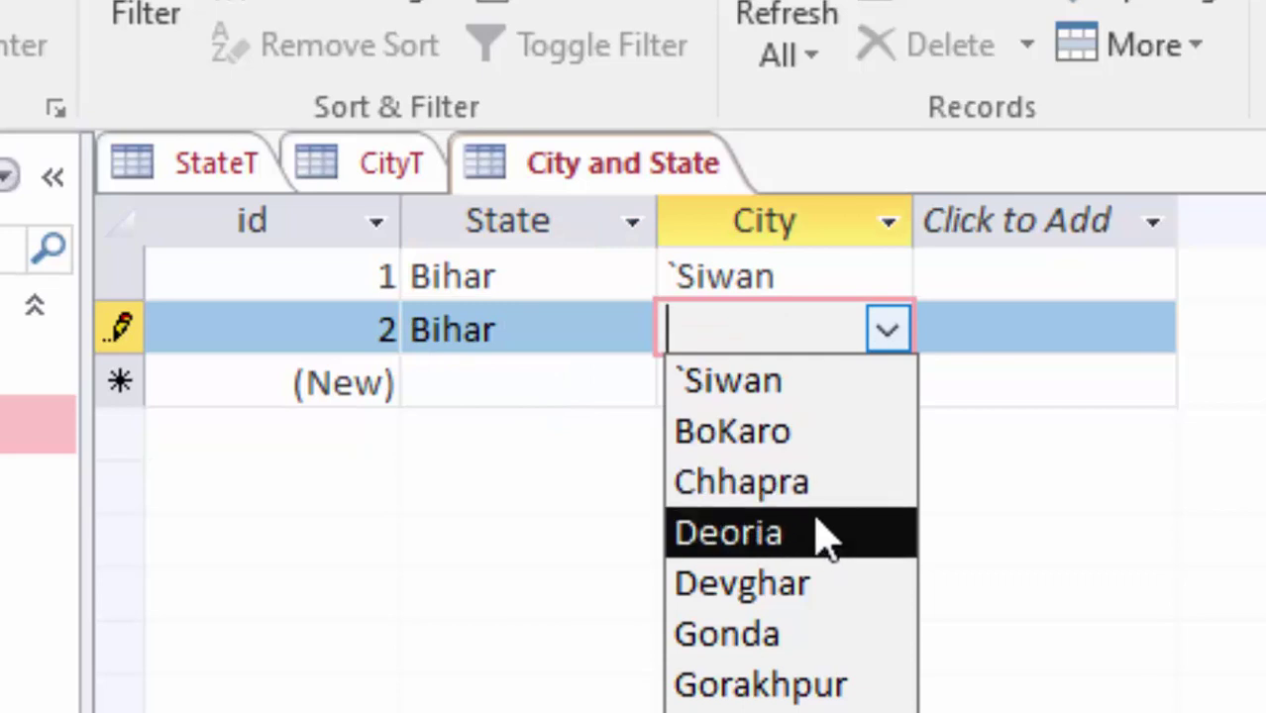
left_click(802, 484)
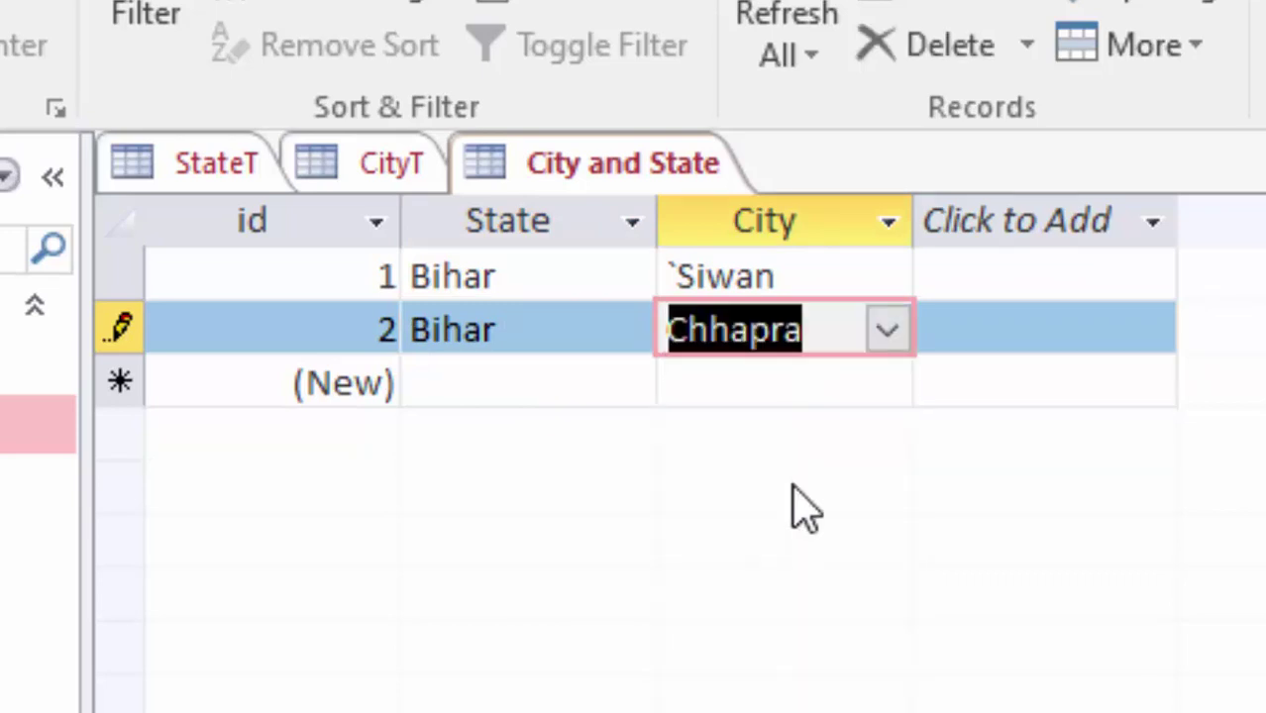
Enter record 3 as Jharkhand and BoKaro from the lookup lists
left_click(525, 390)
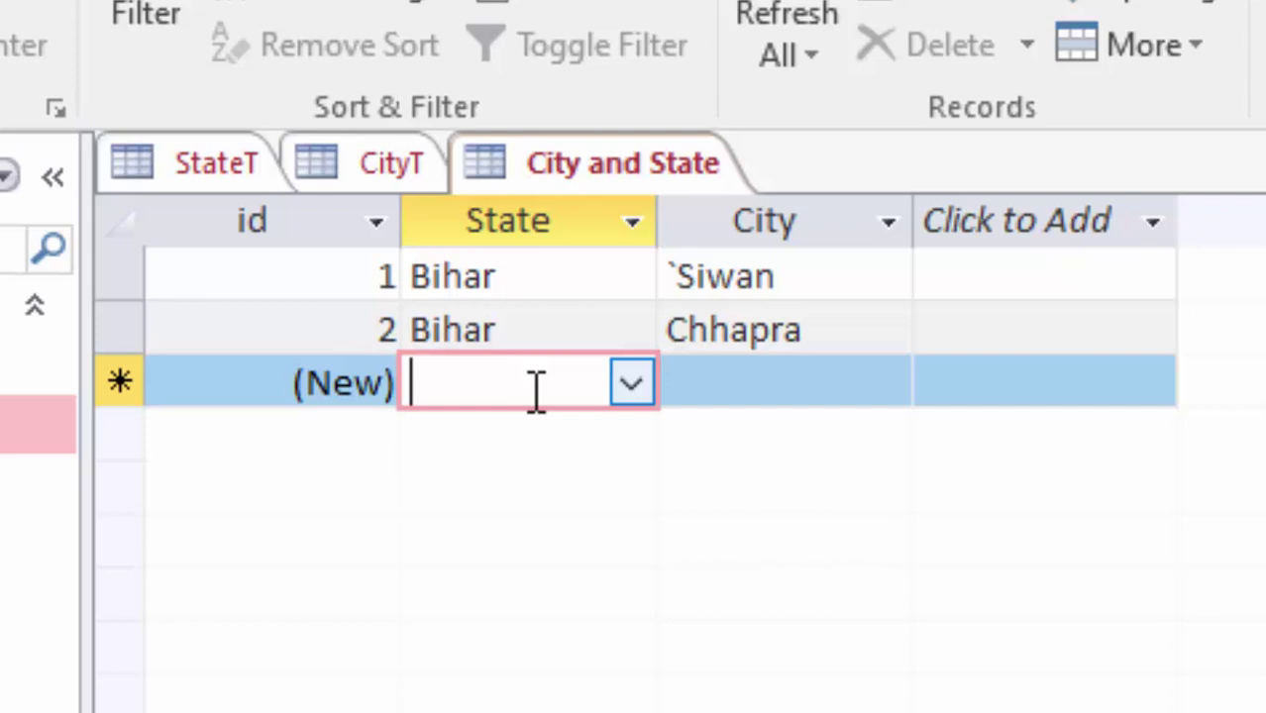
left_click(637, 386)
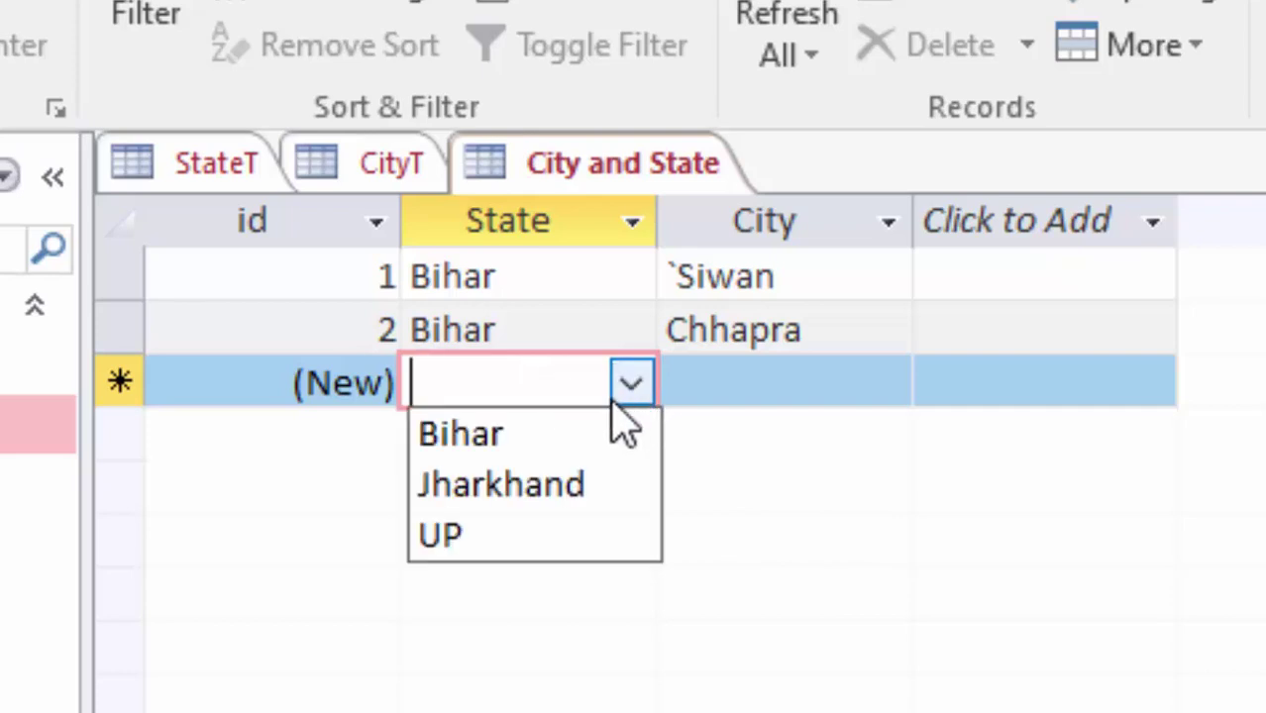
left_click(584, 490)
left_click(782, 391)
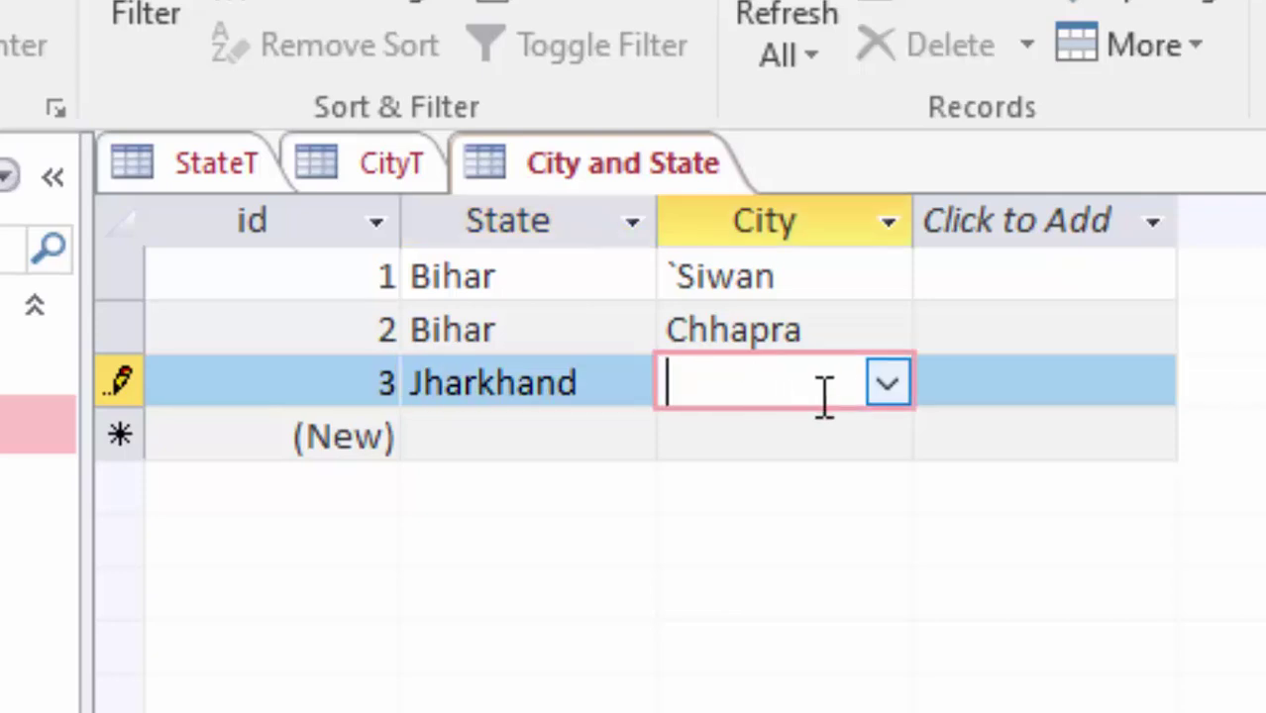
left_click(889, 388)
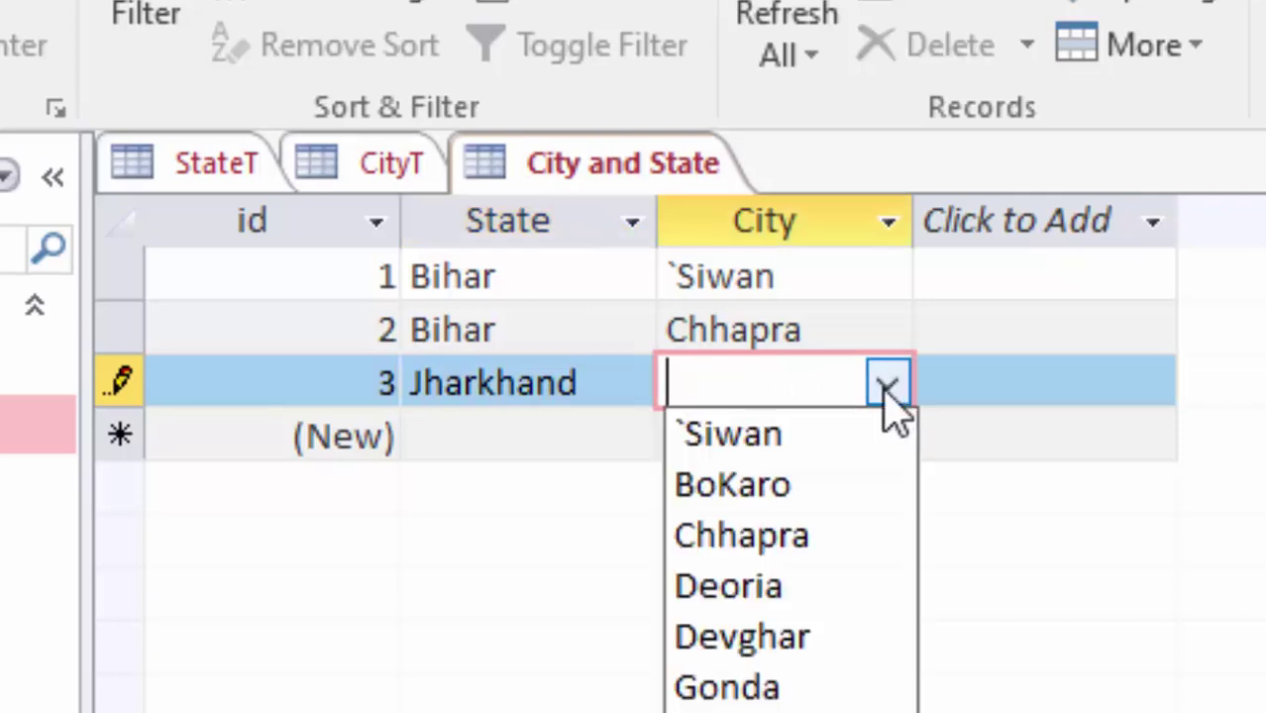
left_click(822, 495)
Enter record 4 with State UP and City Lucknow
left_click(458, 423)
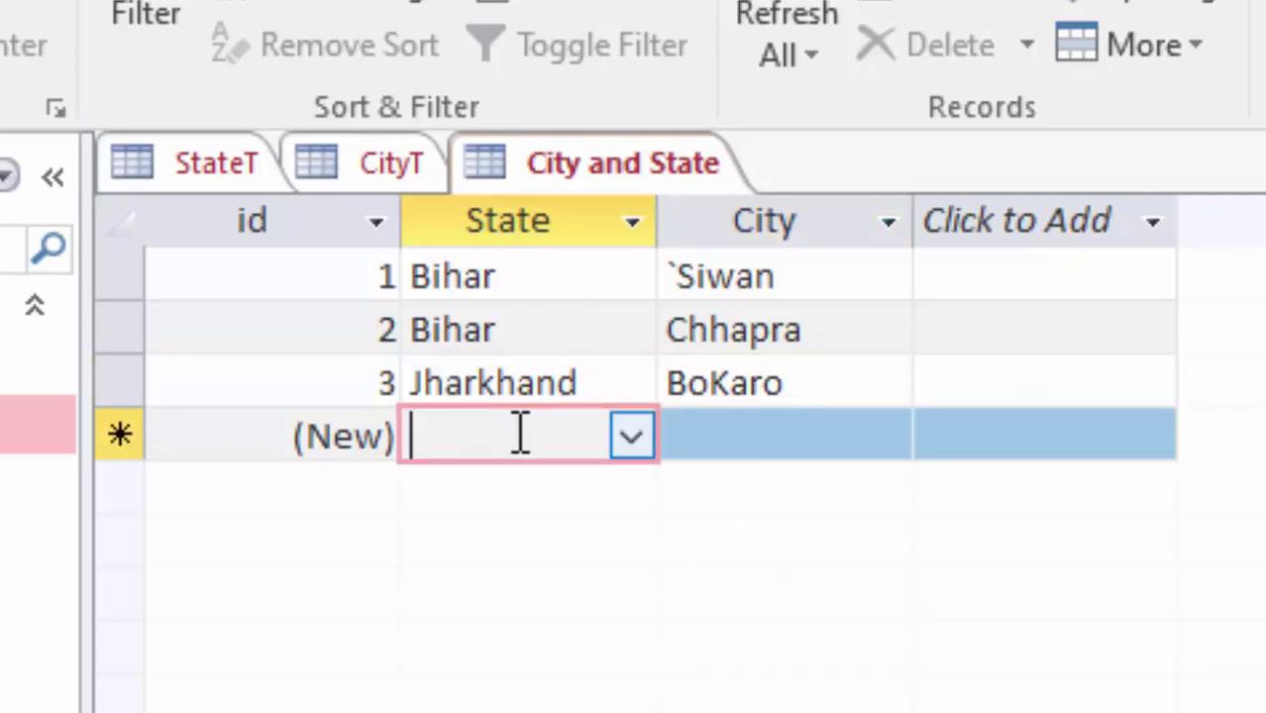
left_click(632, 438)
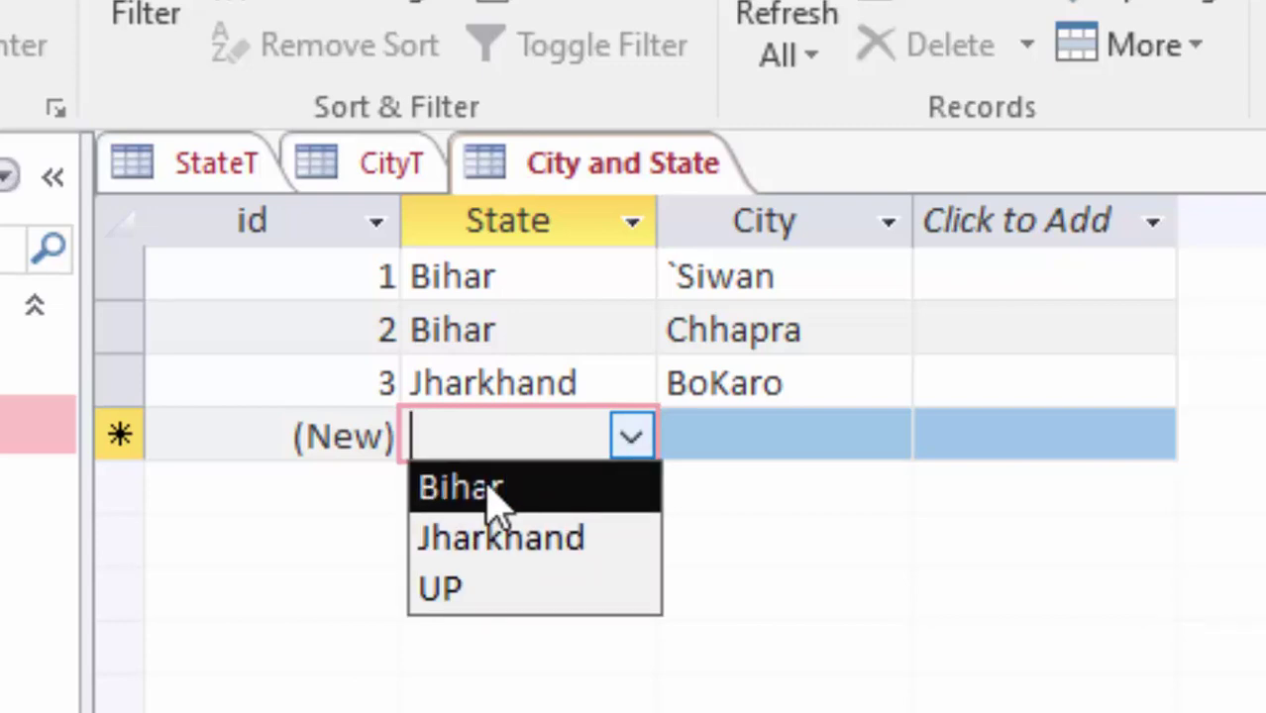
left_click(516, 592)
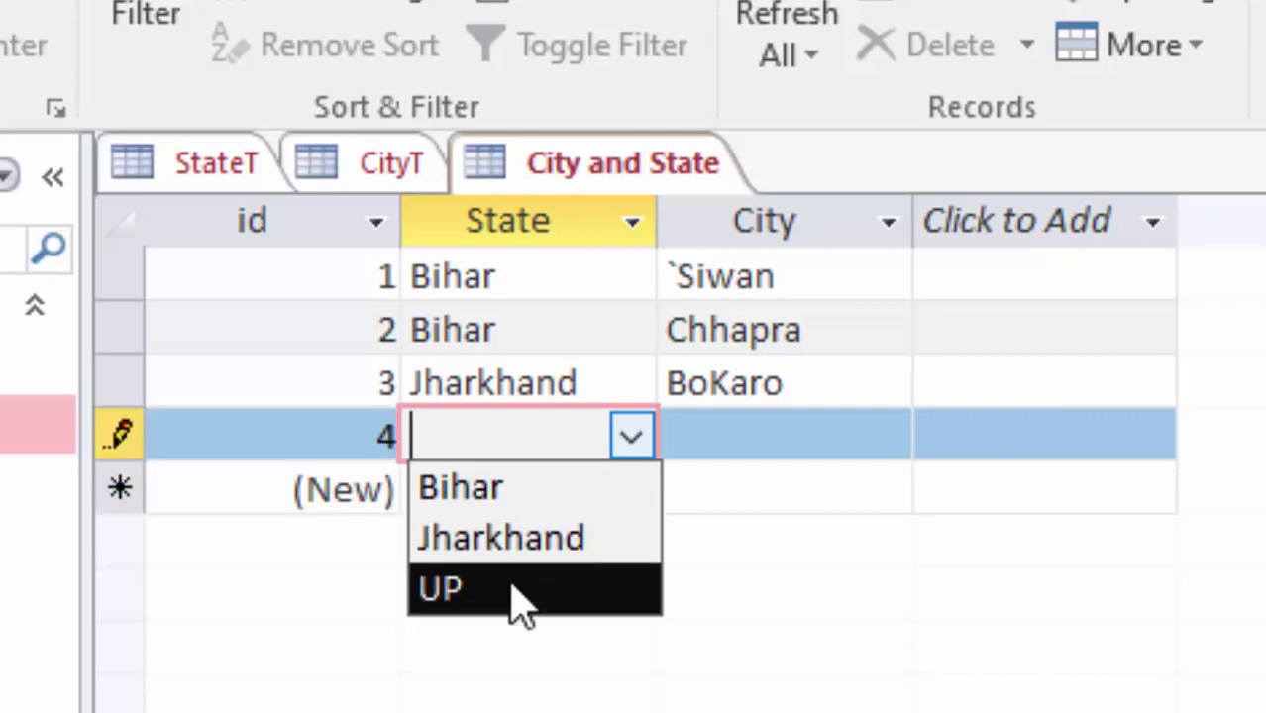
left_click(793, 443)
left_click(886, 439)
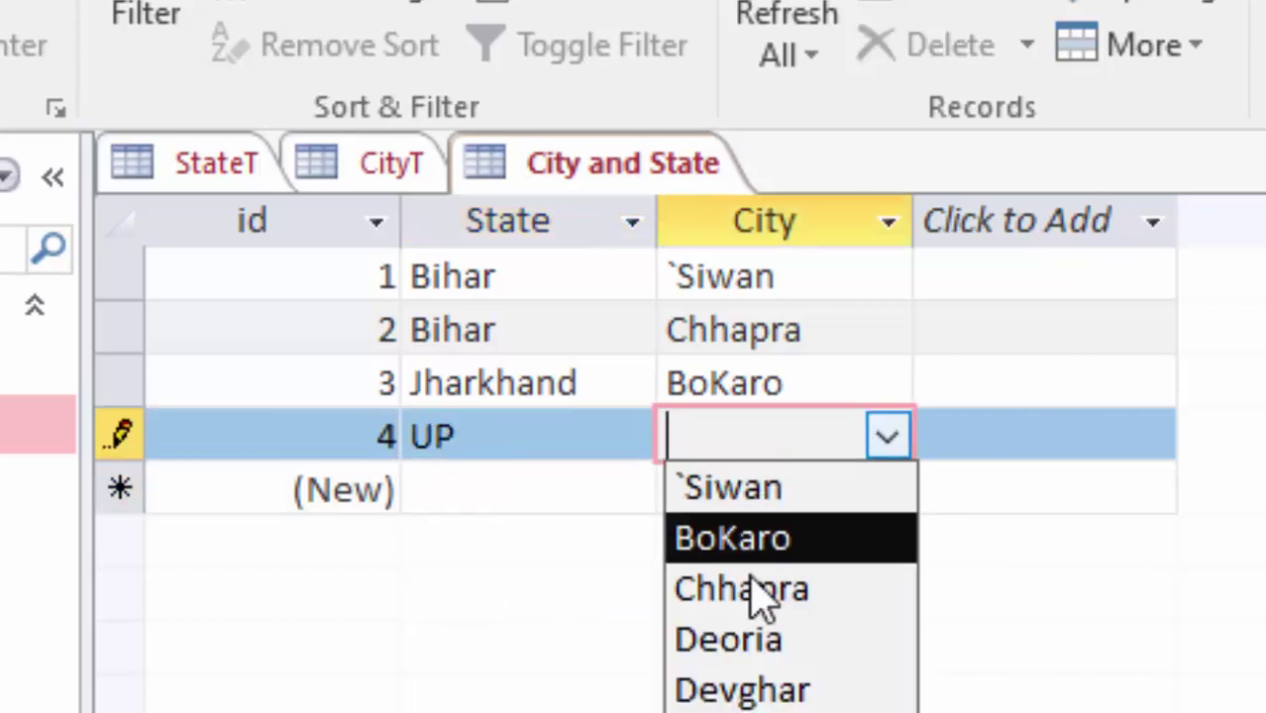
type("Lucknow")
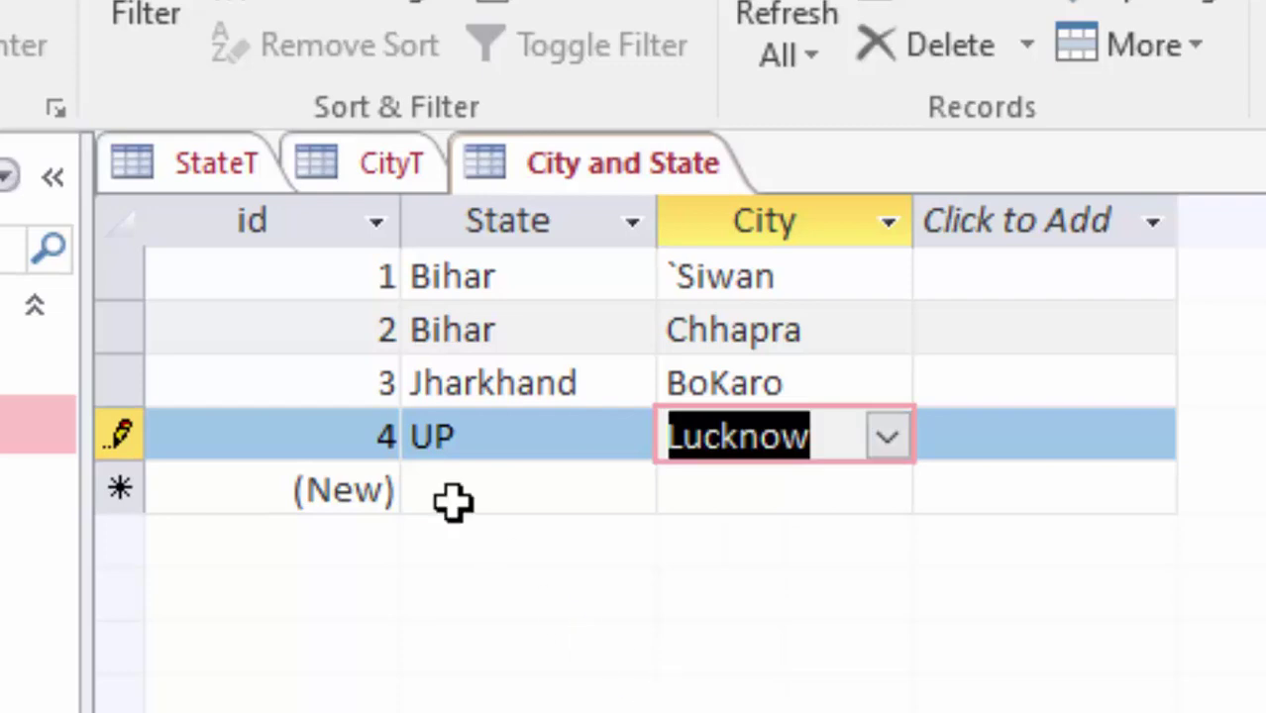
left_click(500, 488)
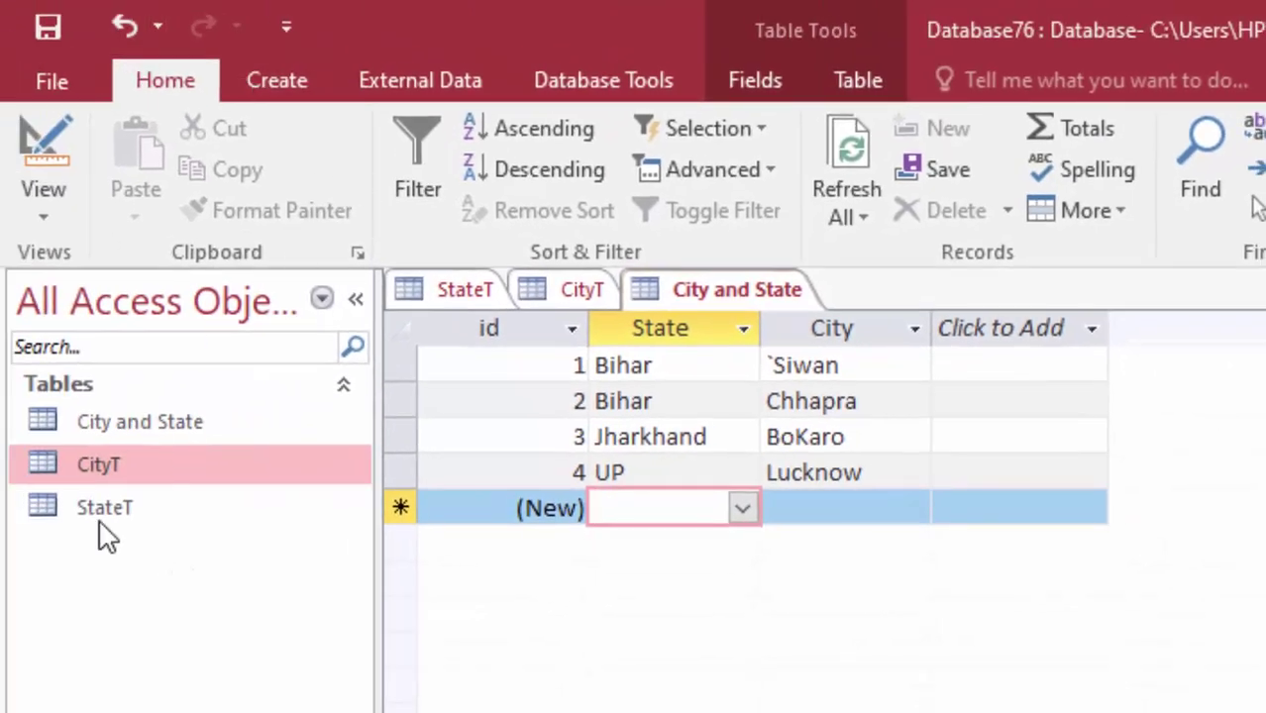
Create a new blank table, switch to Design View, and save it as Table1
left_click(275, 79)
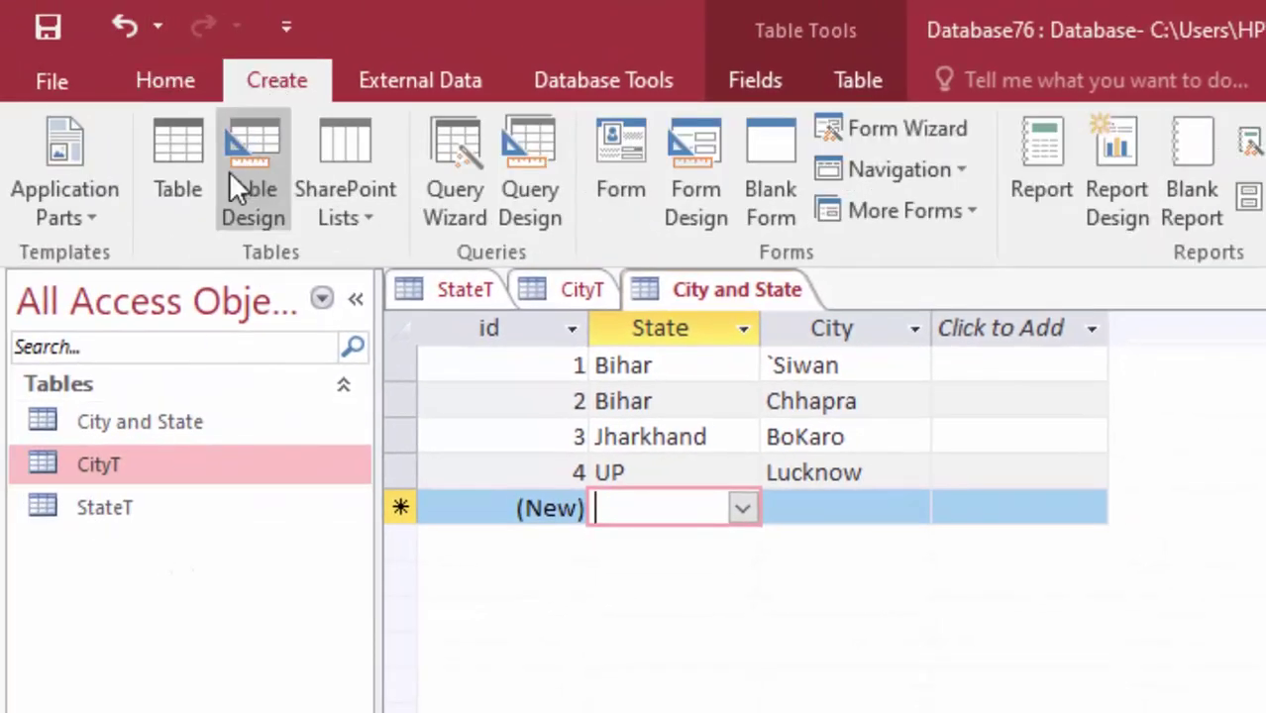
left_click(176, 142)
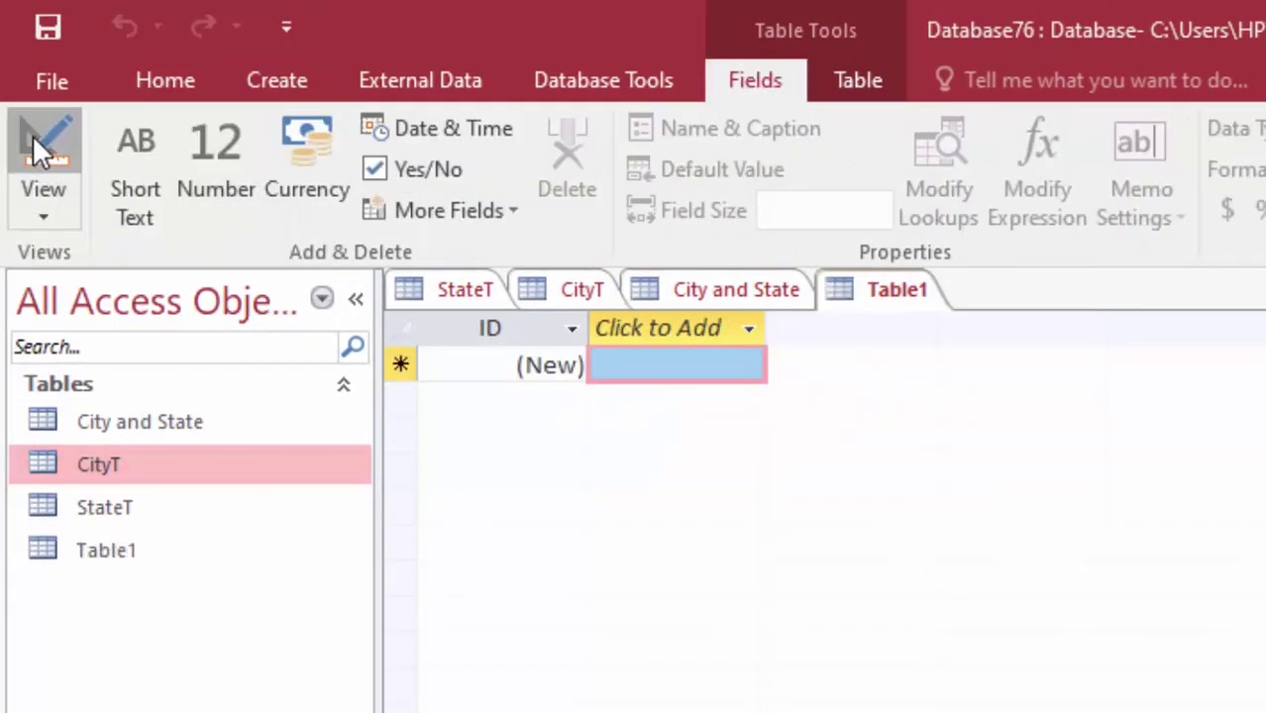
left_click(39, 141)
left_click(1225, 535)
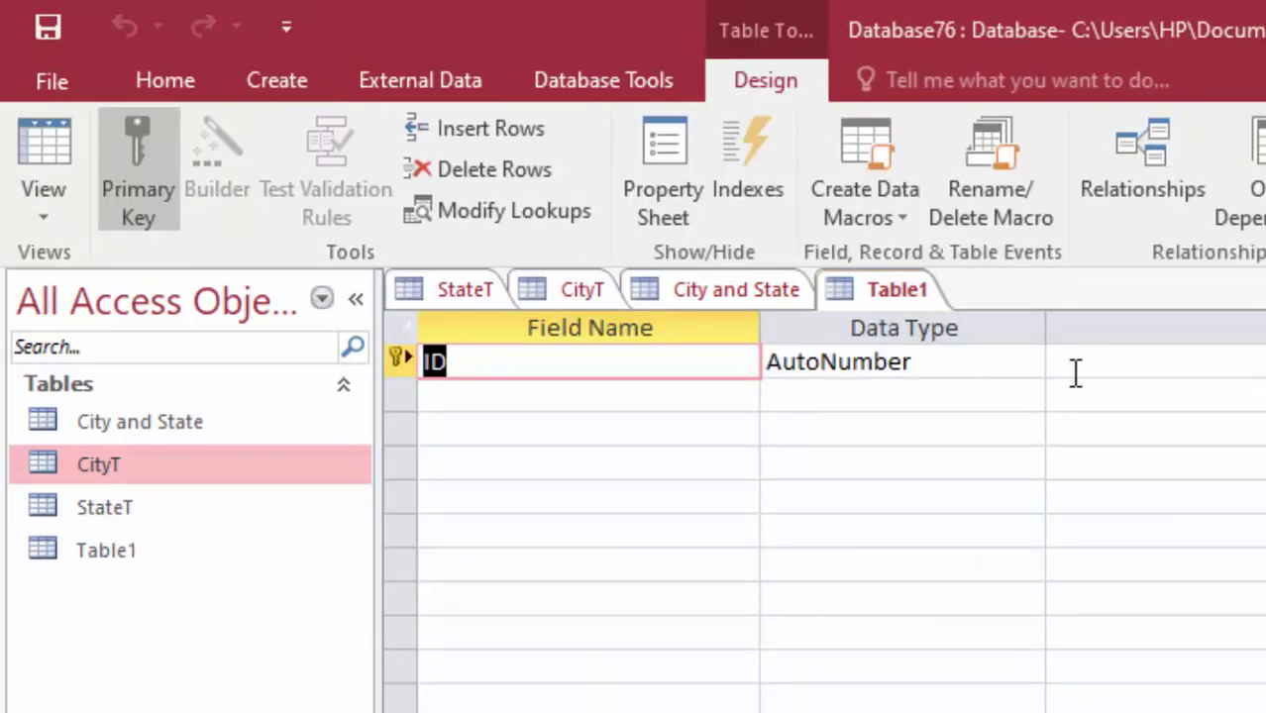
Add a second field named State and open its data type list
left_click(476, 389)
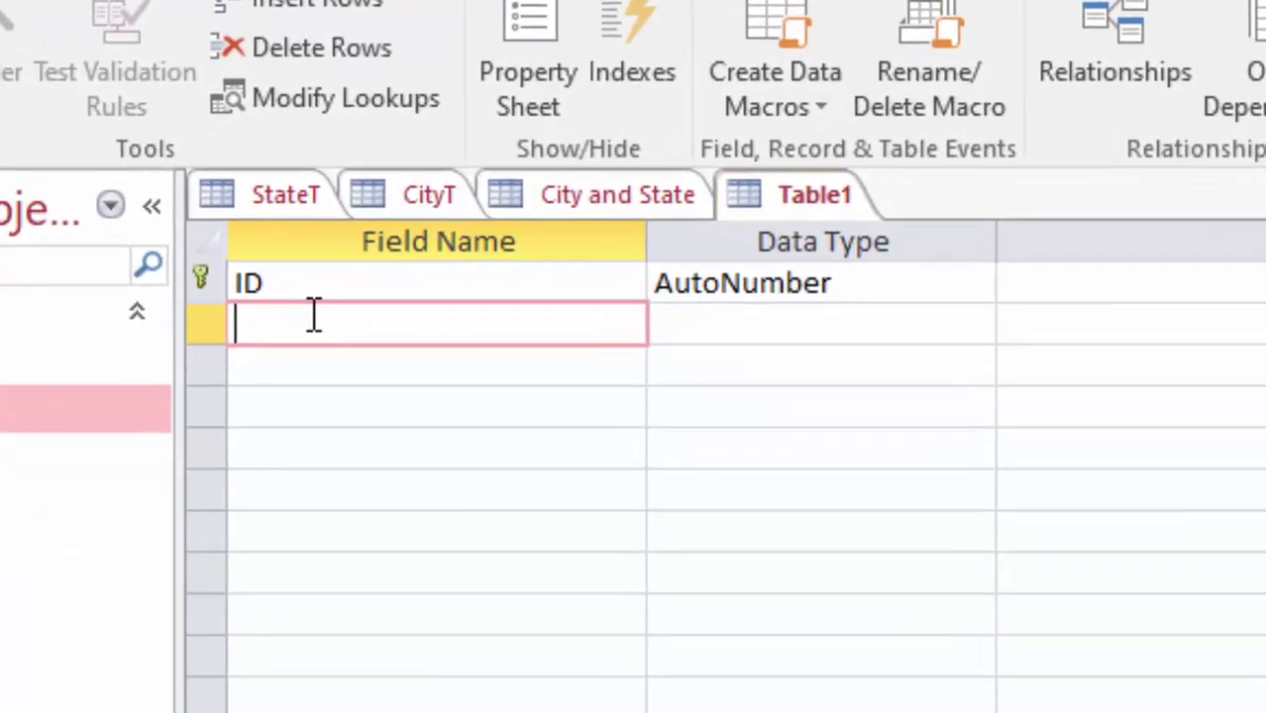
type("Stat")
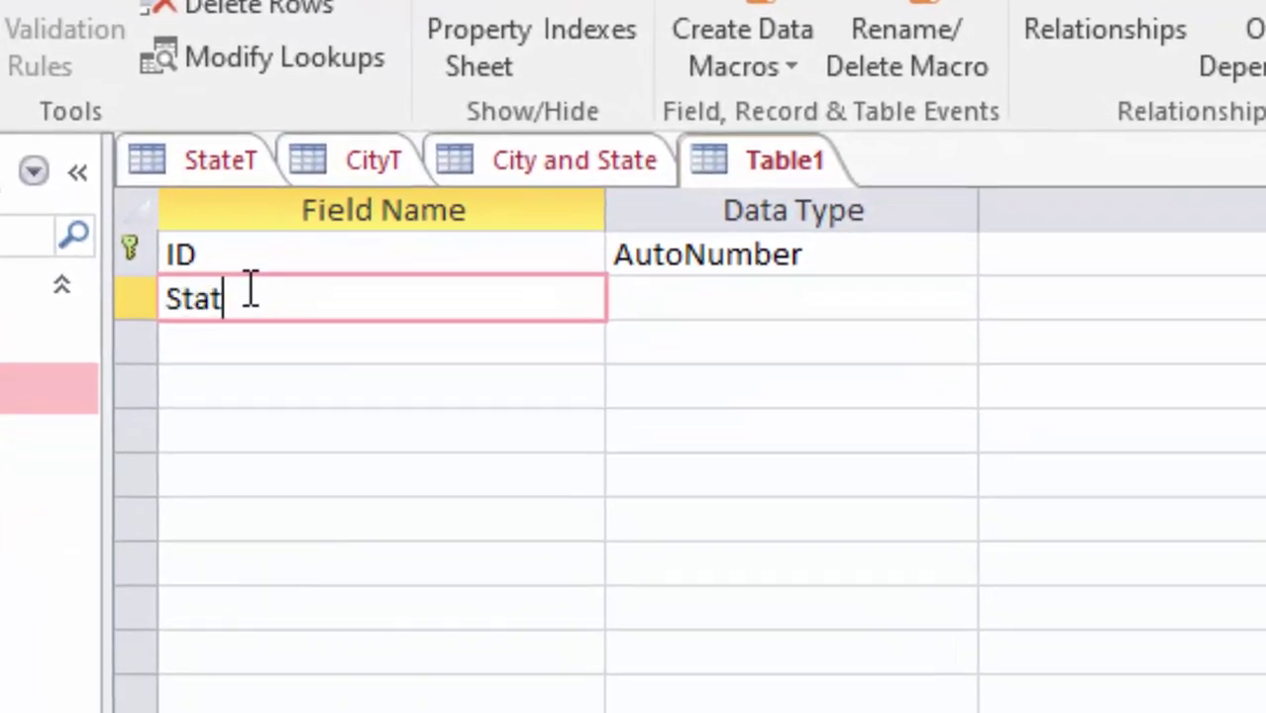
type("e")
key("Tab")
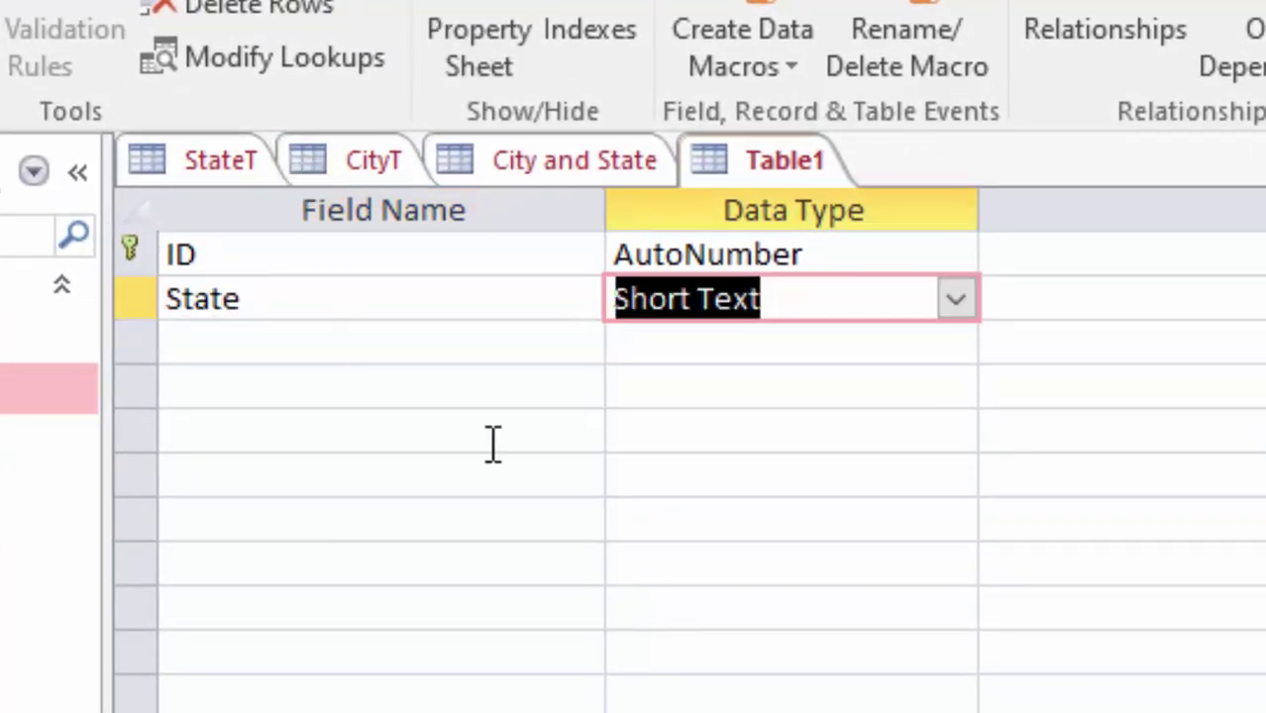
left_click(955, 299)
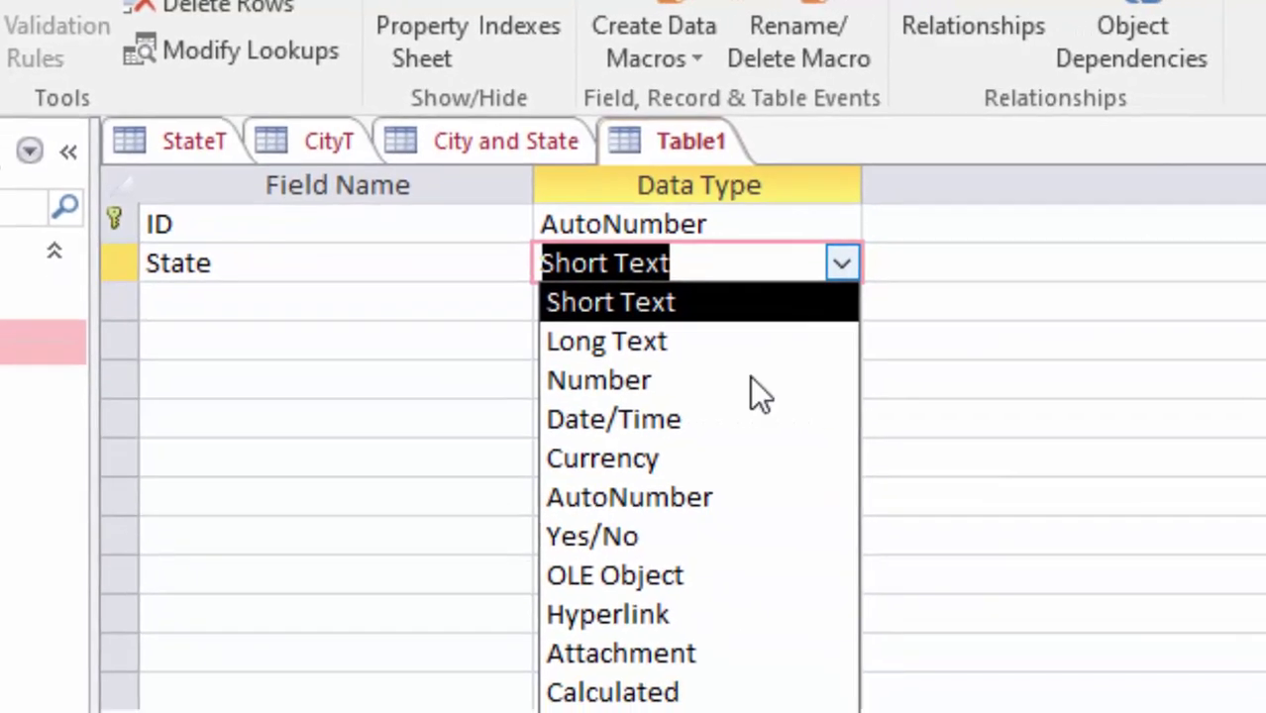
Start the Lookup Wizard for State and choose to type the values in yourself
left_click(589, 642)
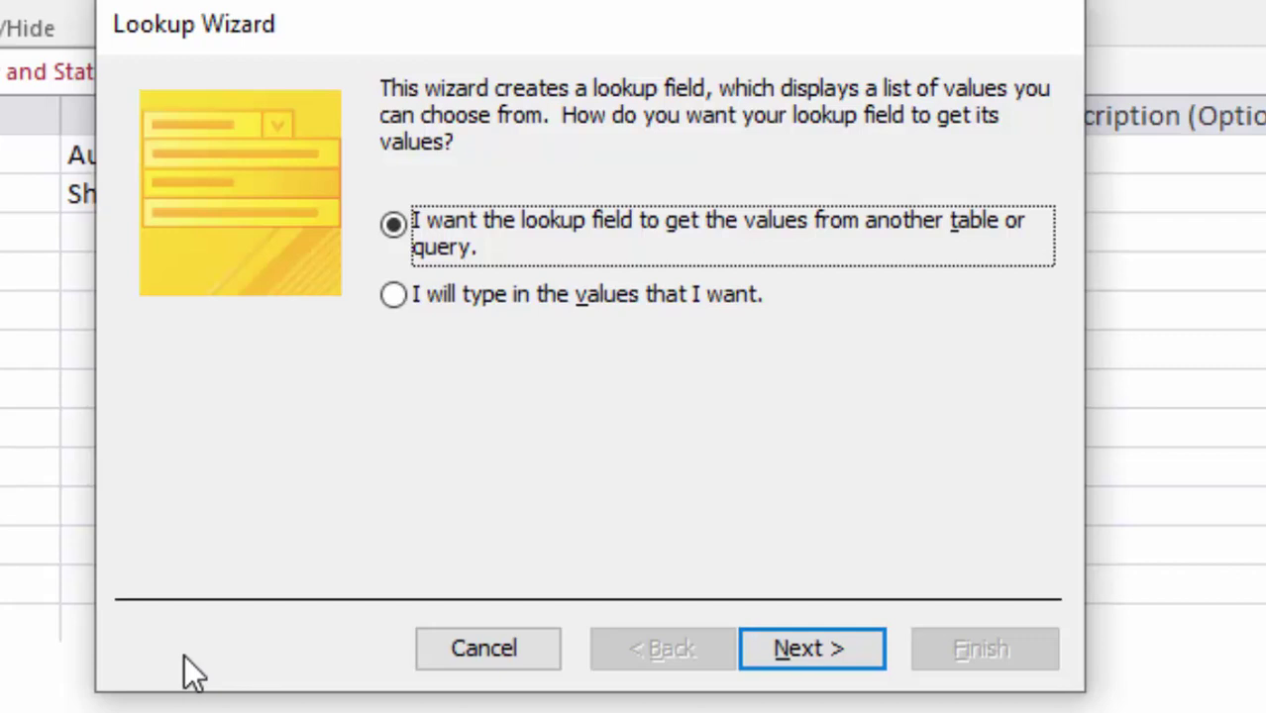
left_click(453, 306)
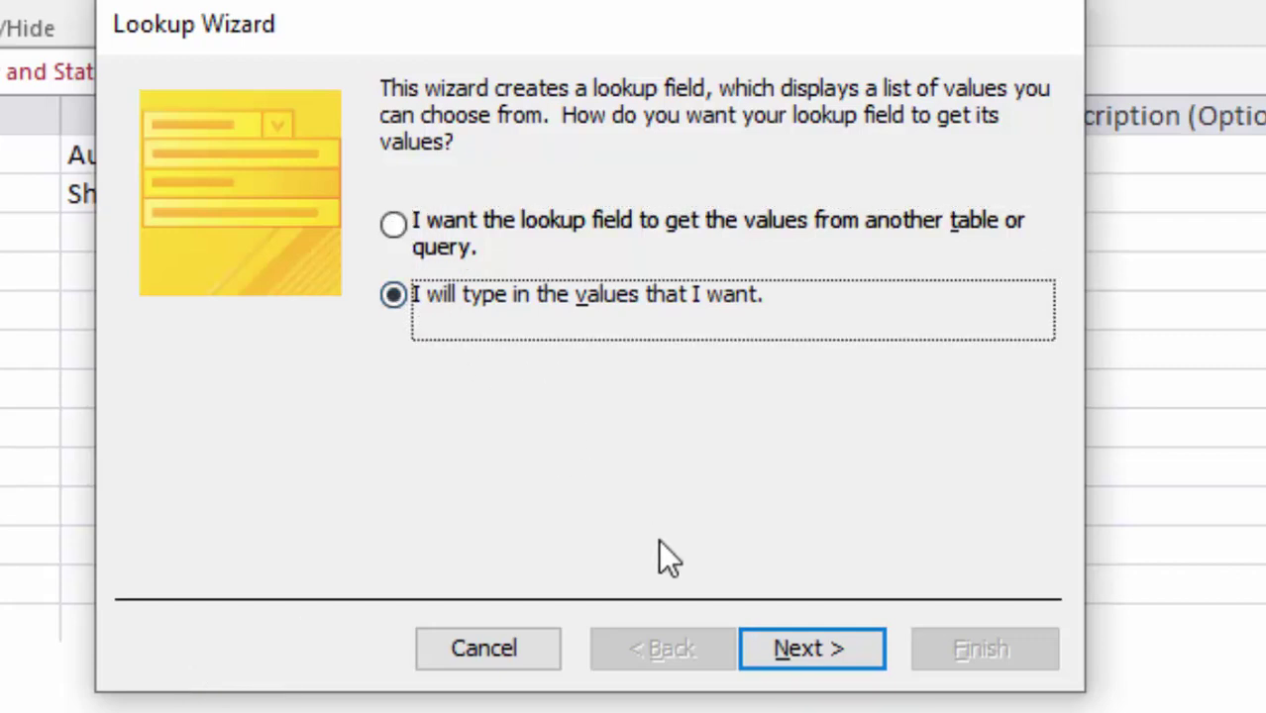
left_click(832, 649)
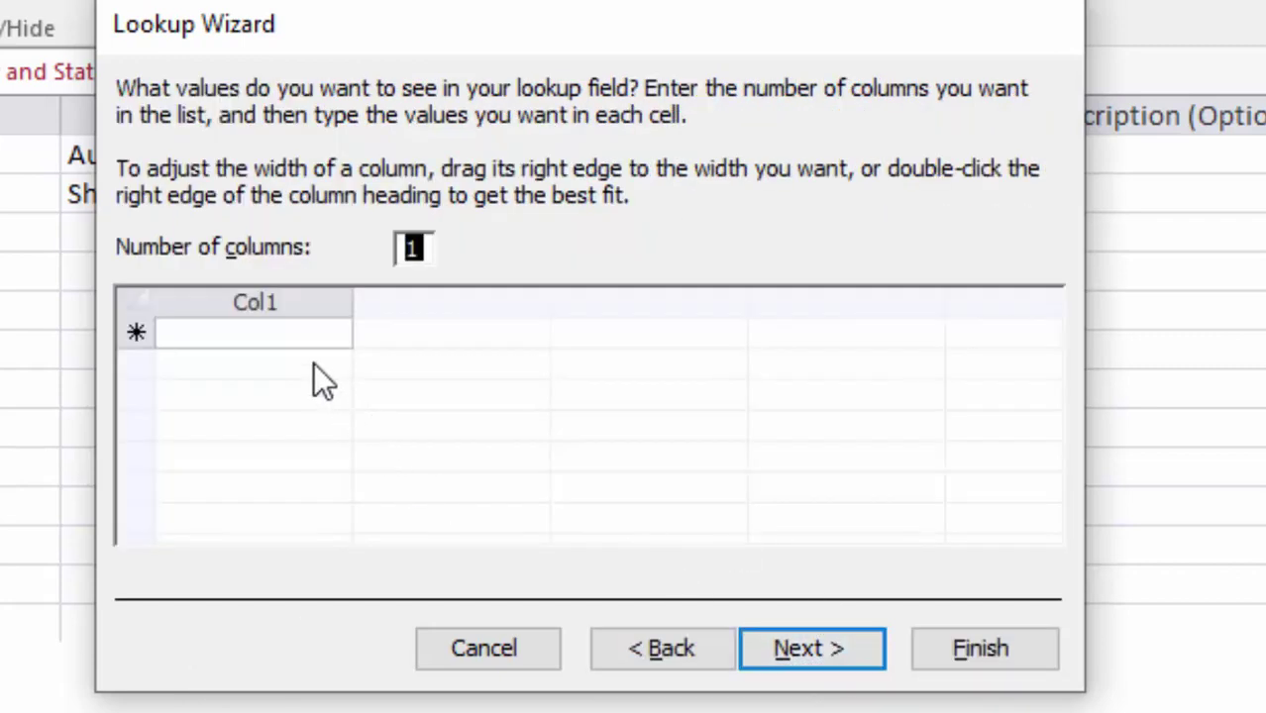
Enter the lookup values UP, MP and Rajsthan, then finish the wizard
left_click(304, 333)
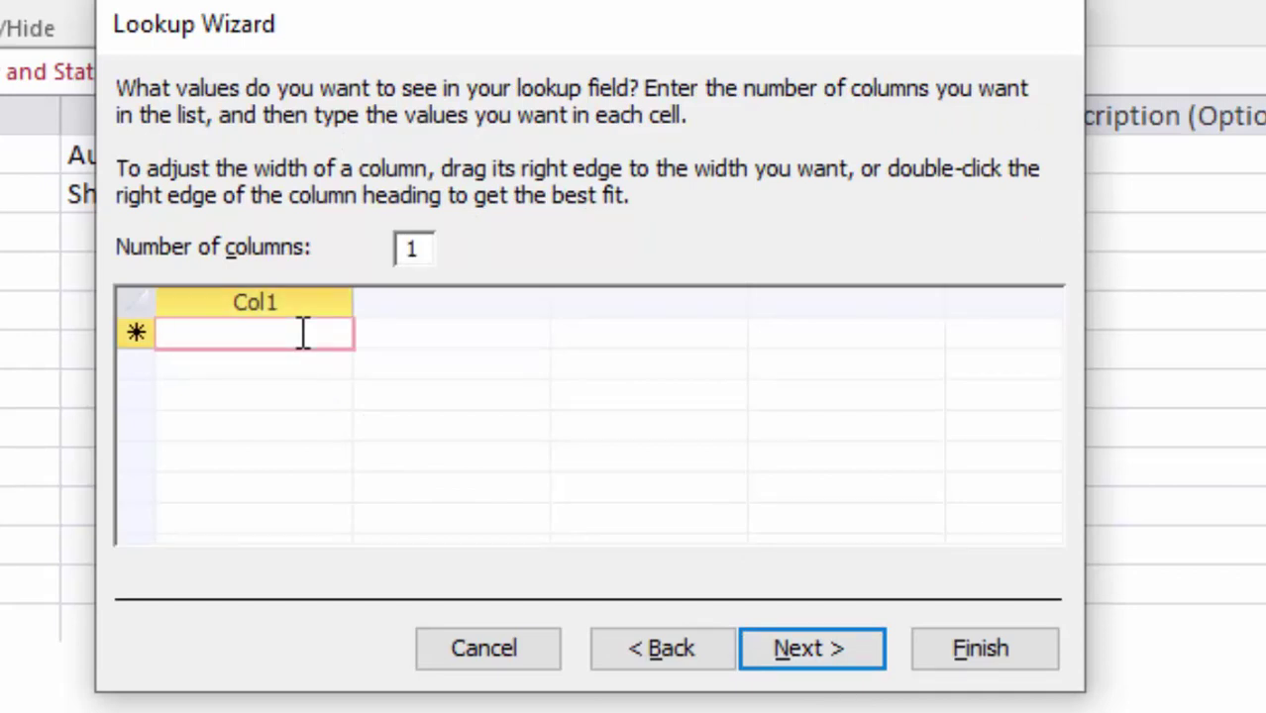
type("UUP")
key("Tab")
type("MP")
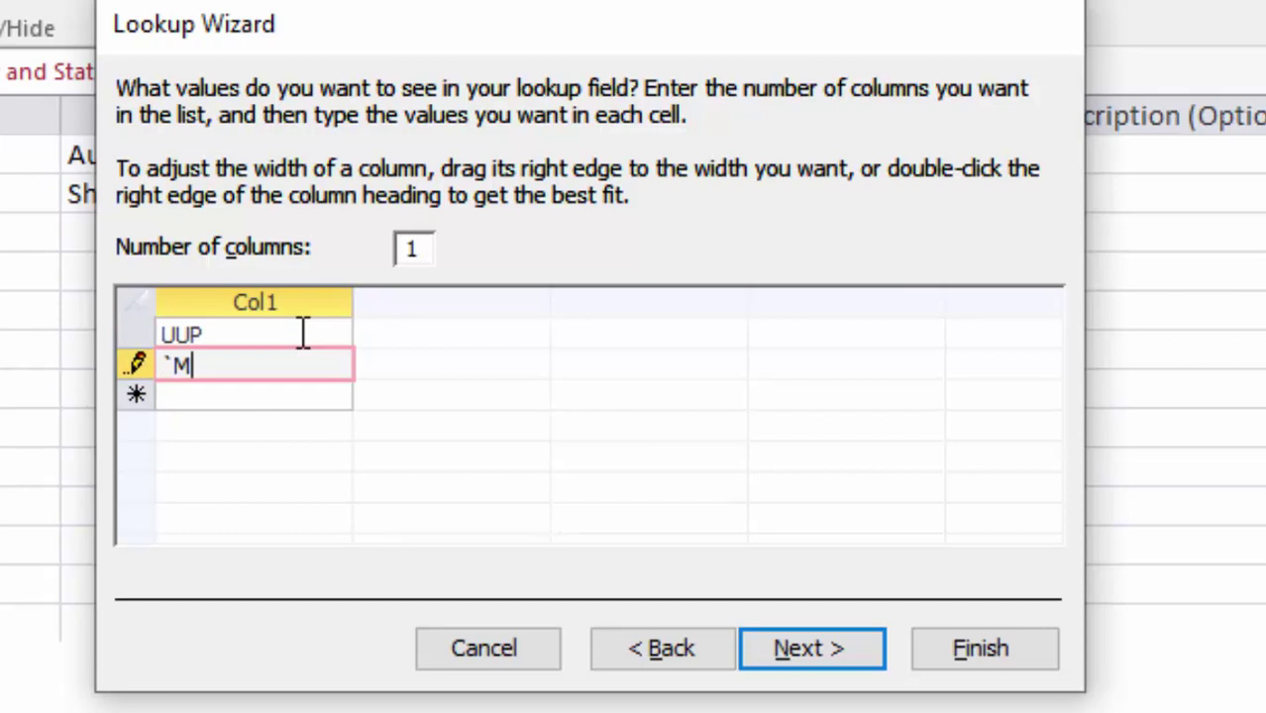
left_click(181, 334)
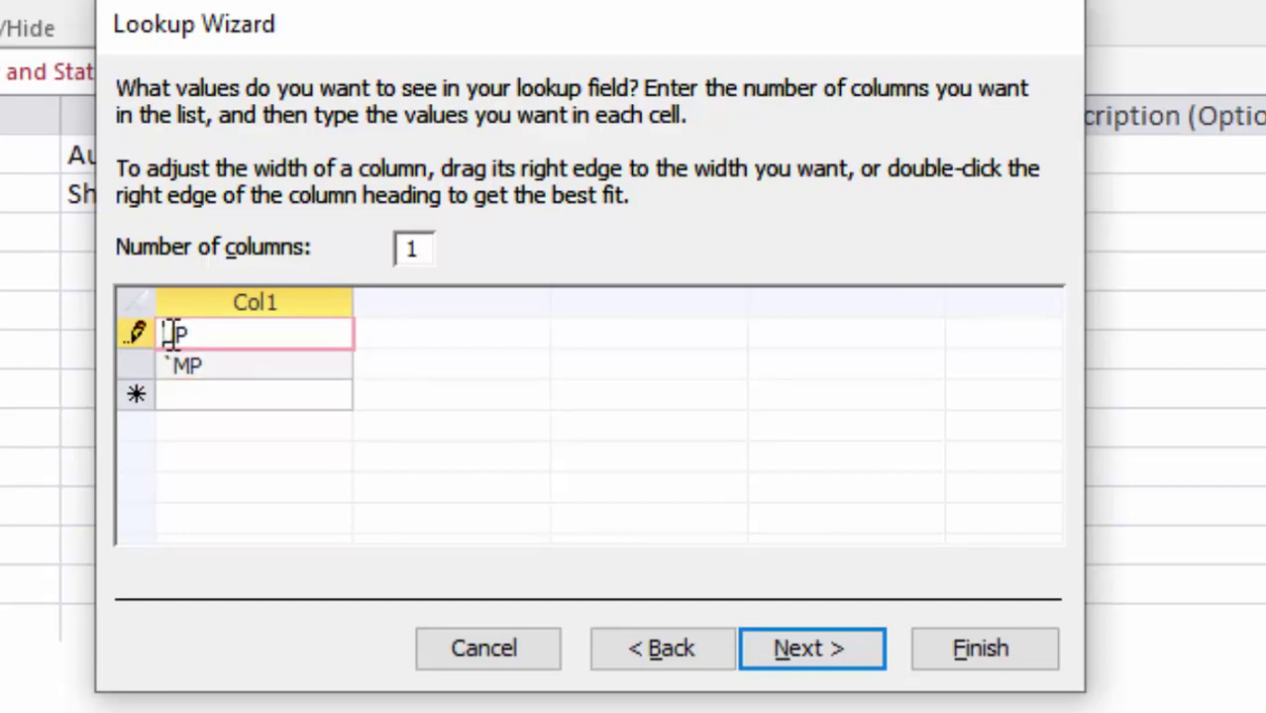
left_click(210, 395)
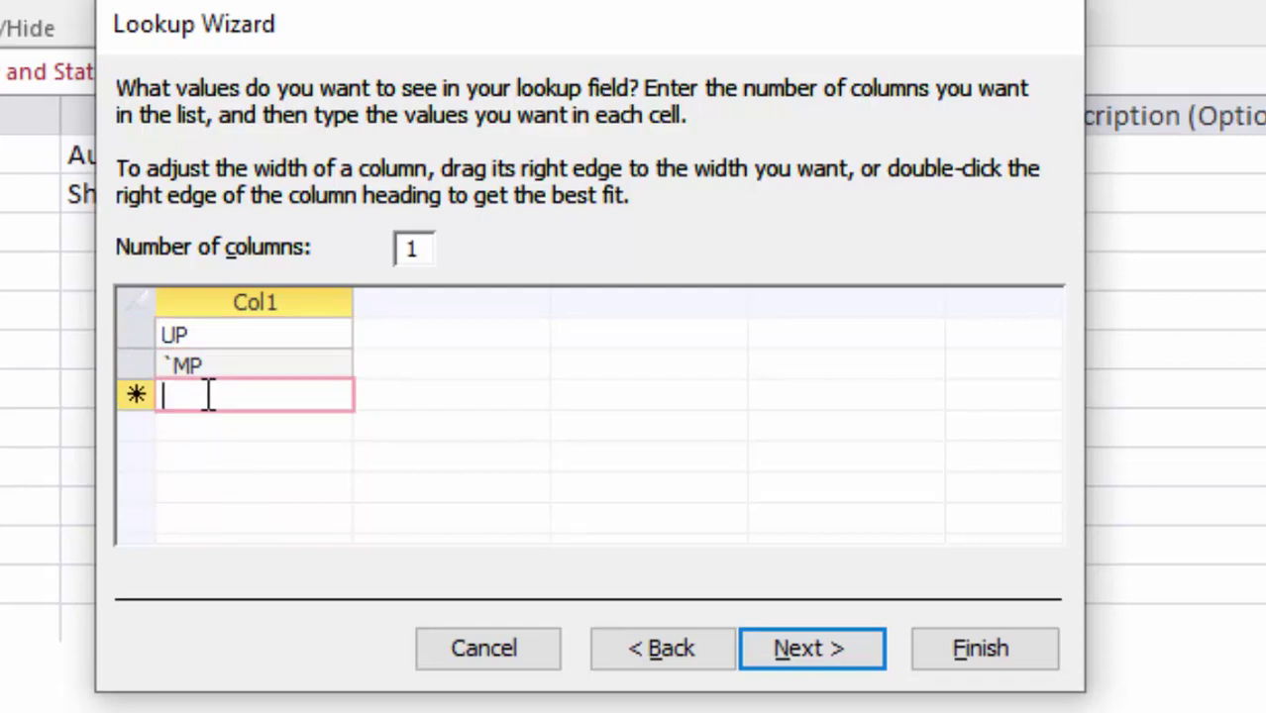
type("Rajsthan")
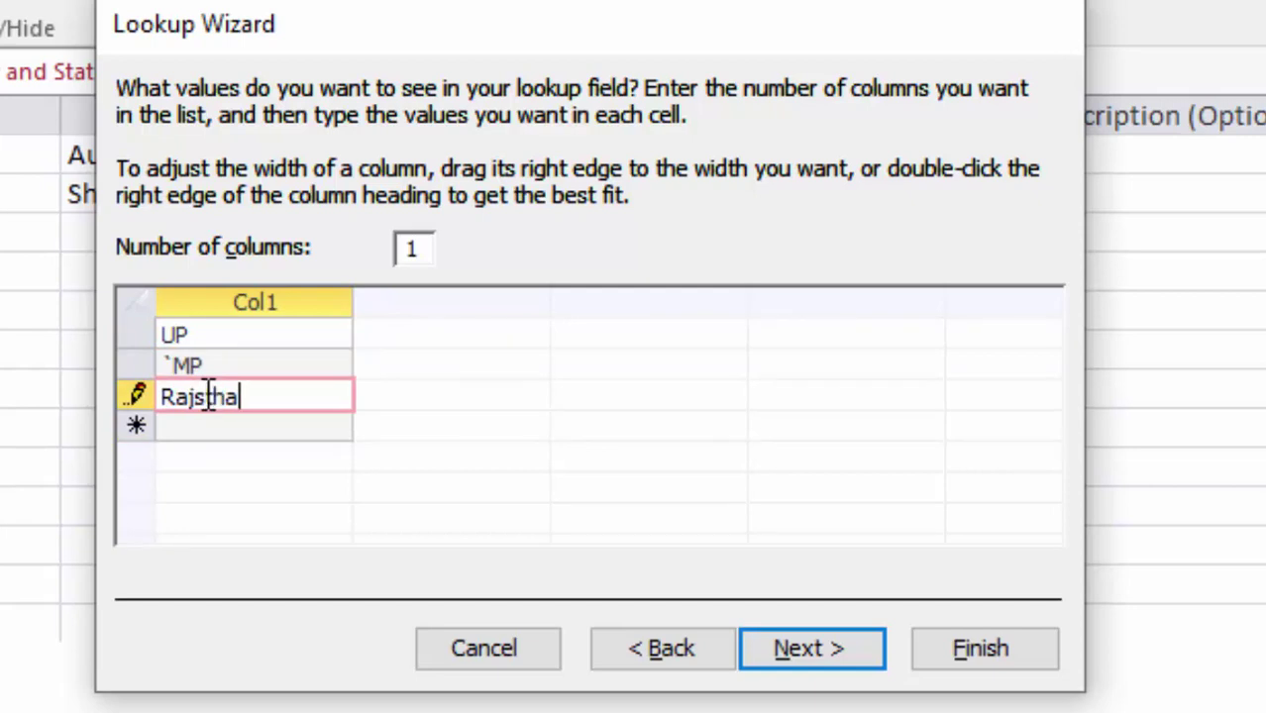
left_click(168, 365)
key("BackSpace")
left_click(773, 639)
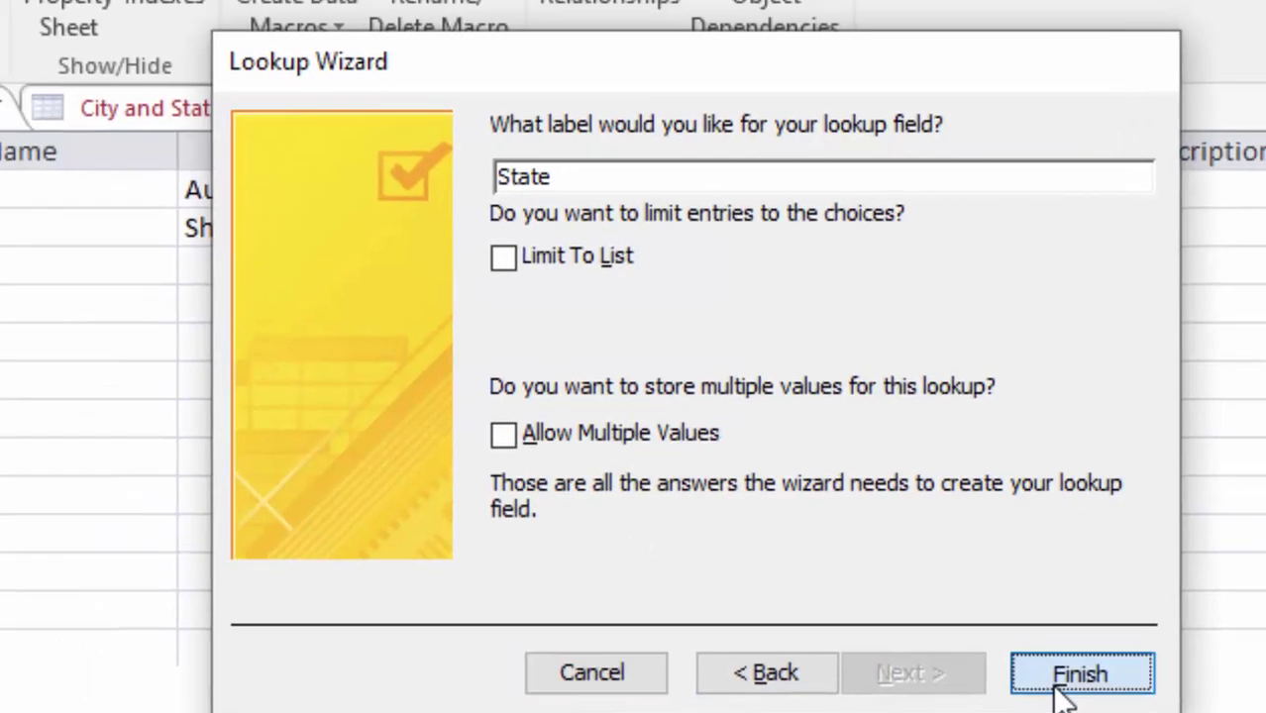
left_click(1062, 696)
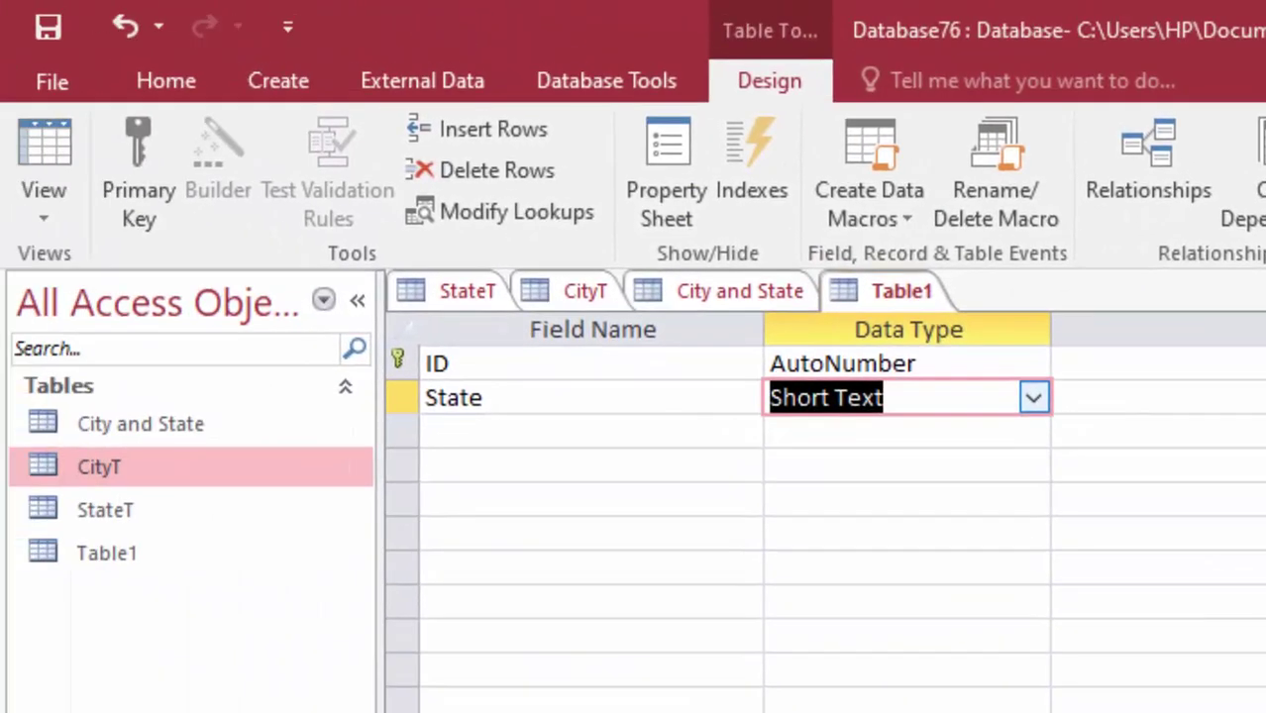
Save Table1, open it as a datasheet, and set record 1's State to MP
left_click(50, 125)
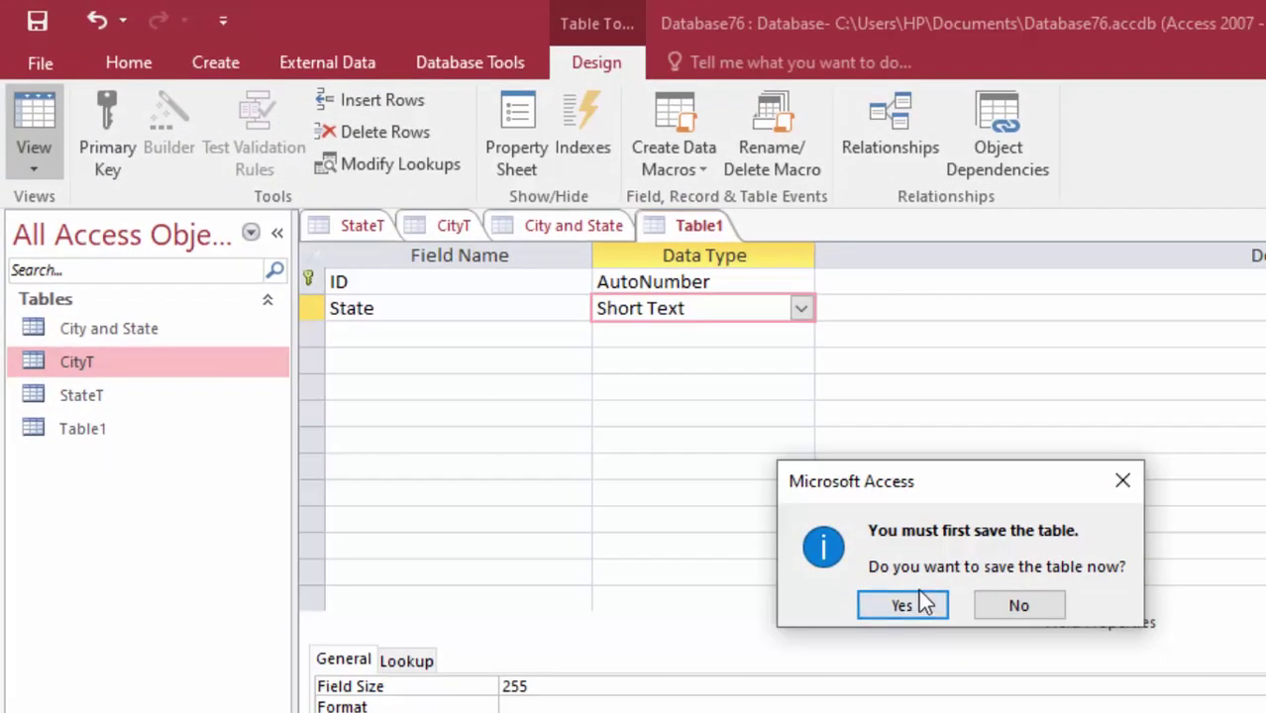
left_click(901, 602)
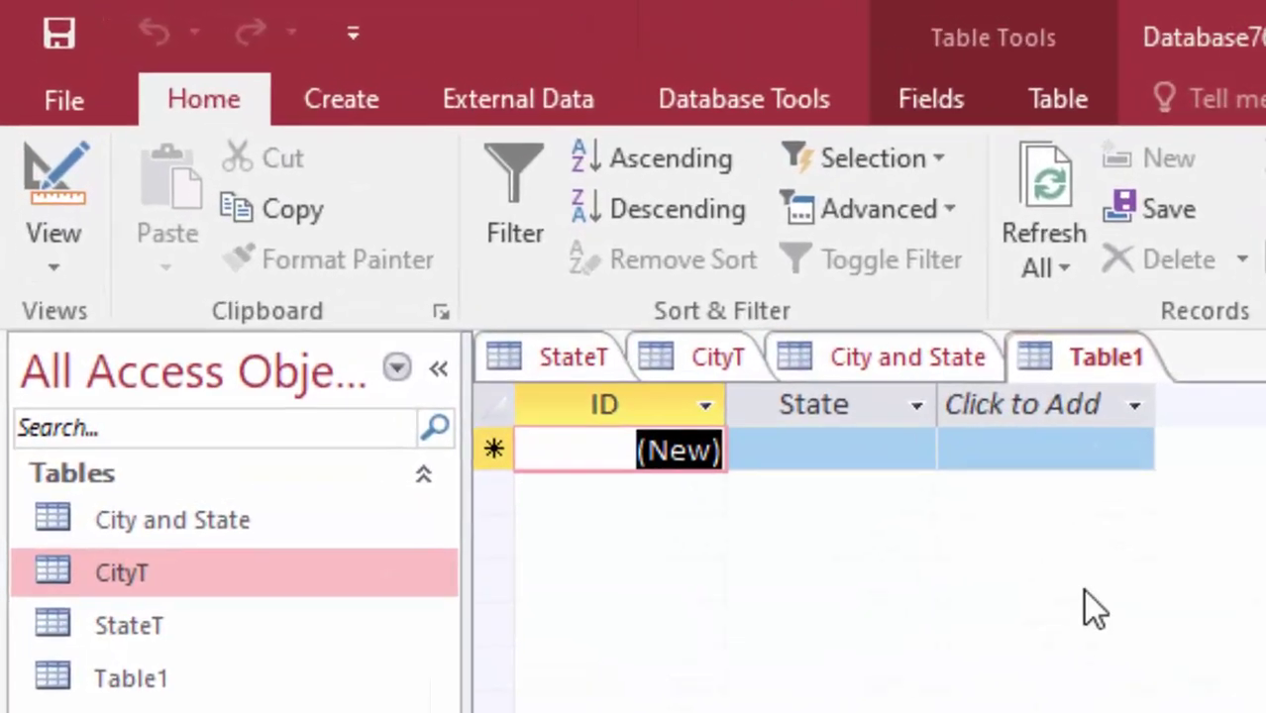
left_click(849, 462)
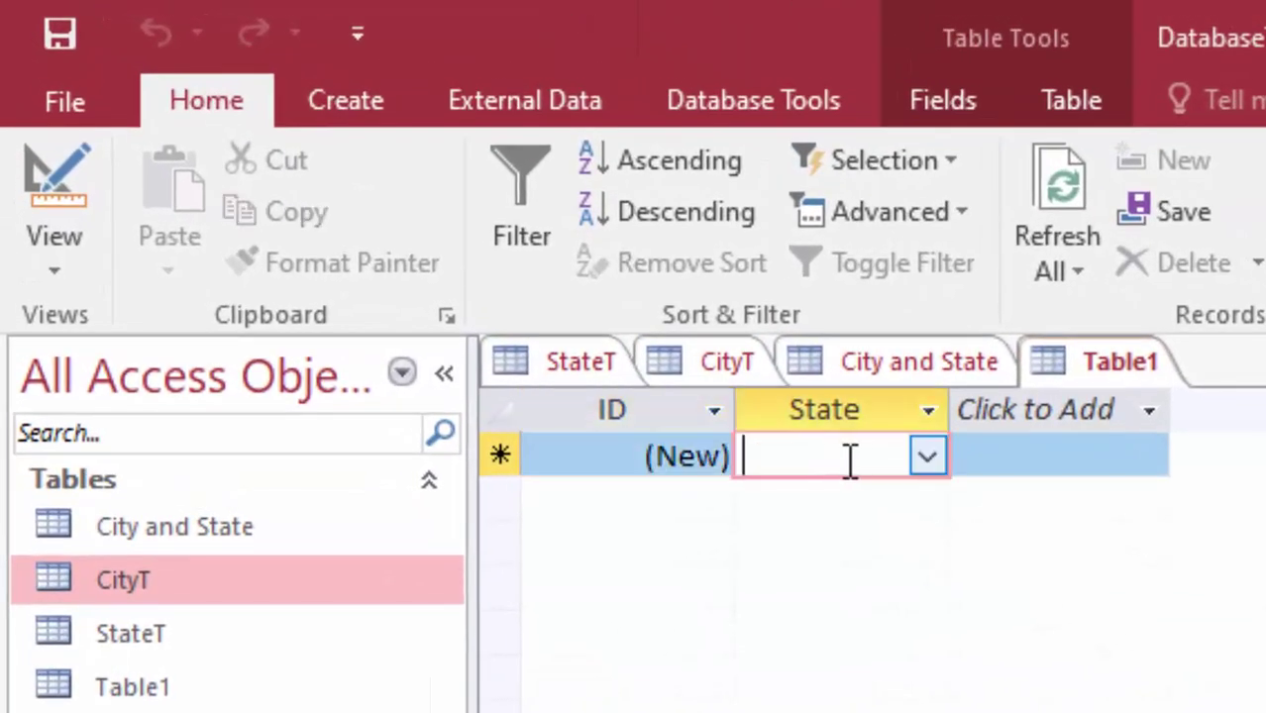
left_click(924, 458)
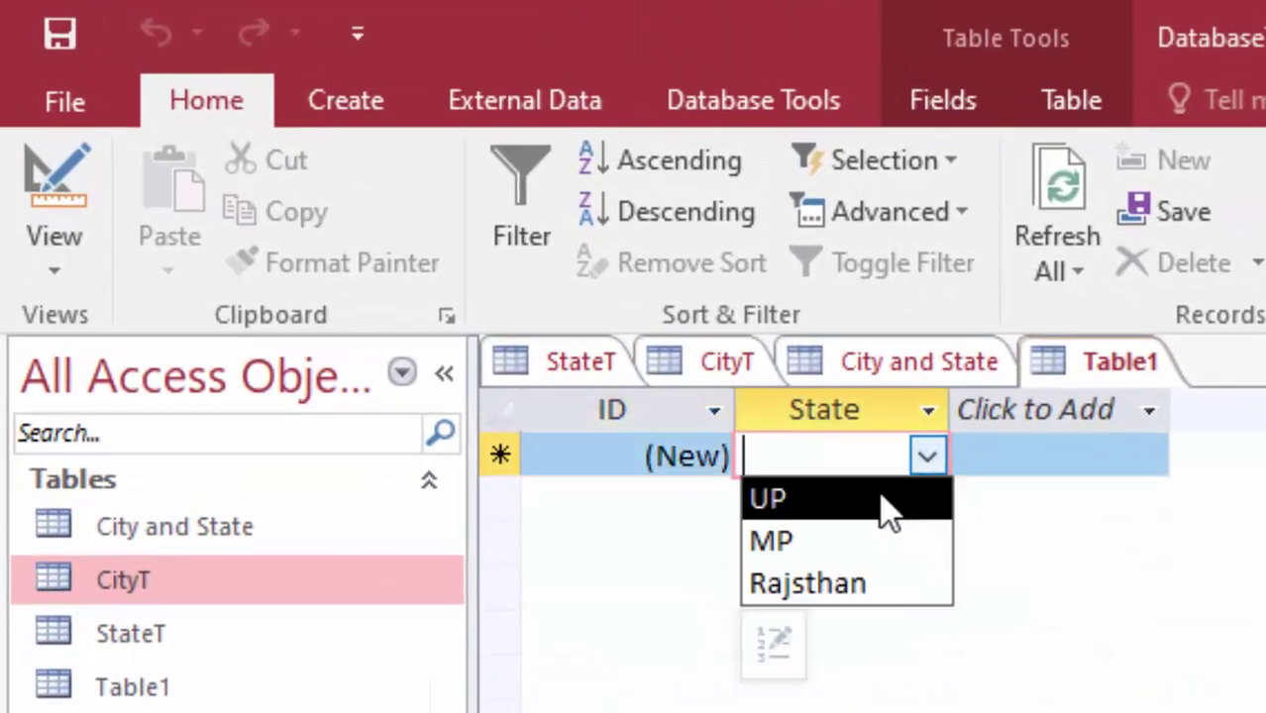
left_click(867, 554)
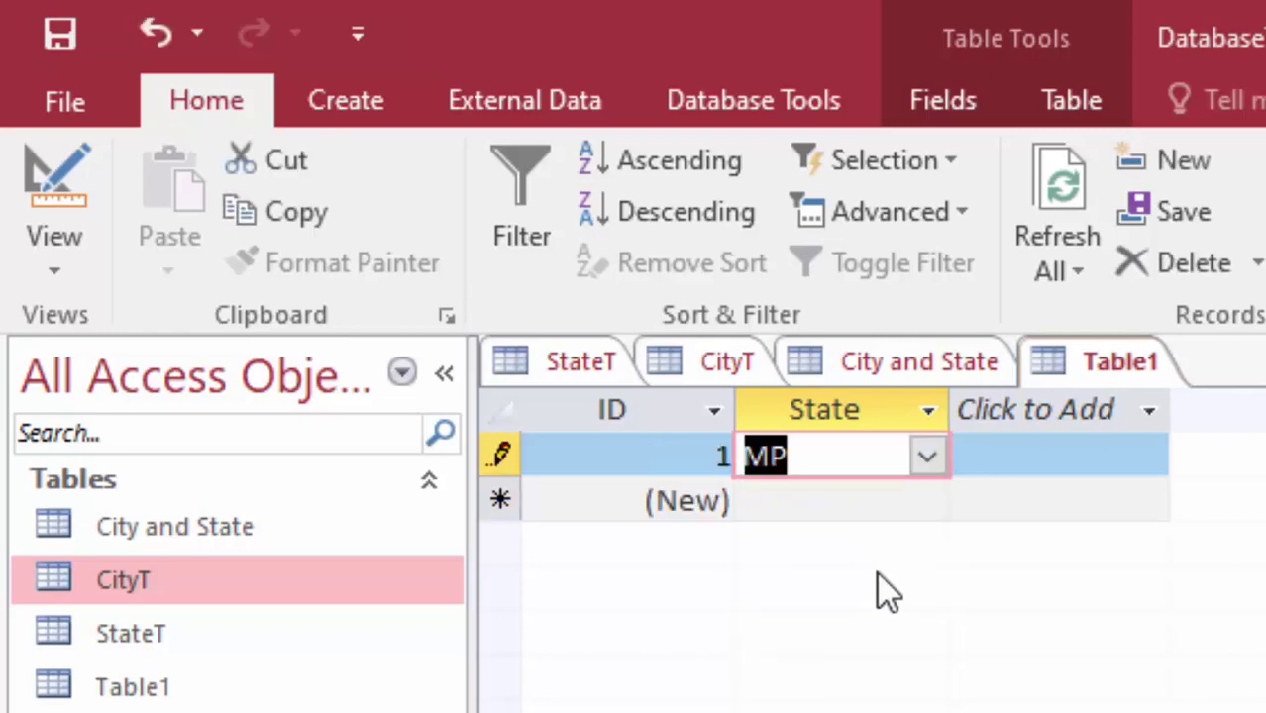